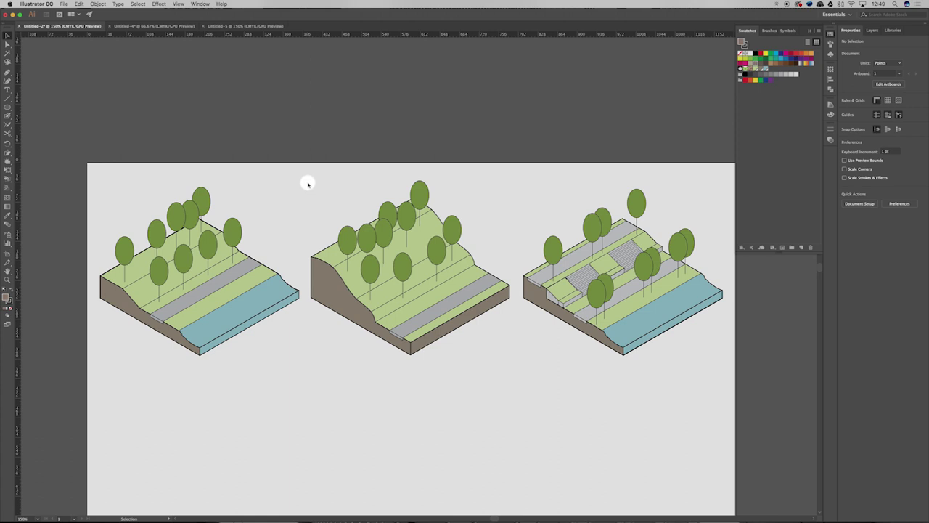
Switch to the blank Untitled-5 document and show its grid
{"action": "left_click", "coordinate": [241, 26]}
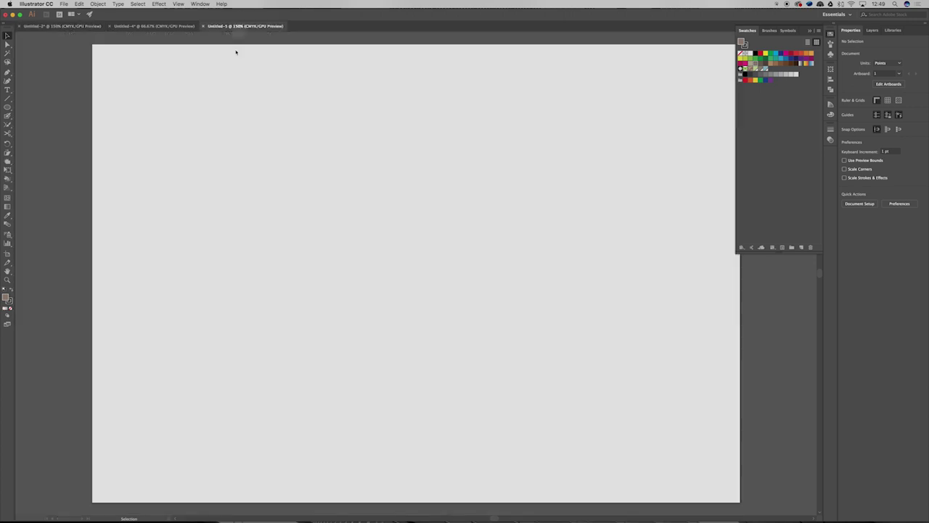
{"action": "left_click_drag", "start_coordinate": [8, 109], "coordinate": [36, 106]}
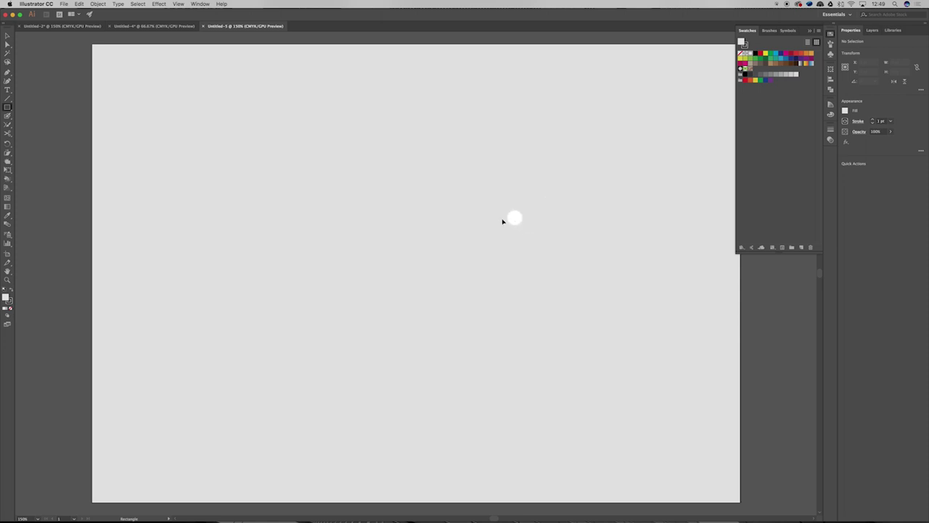
{"action": "key", "text": "v"}
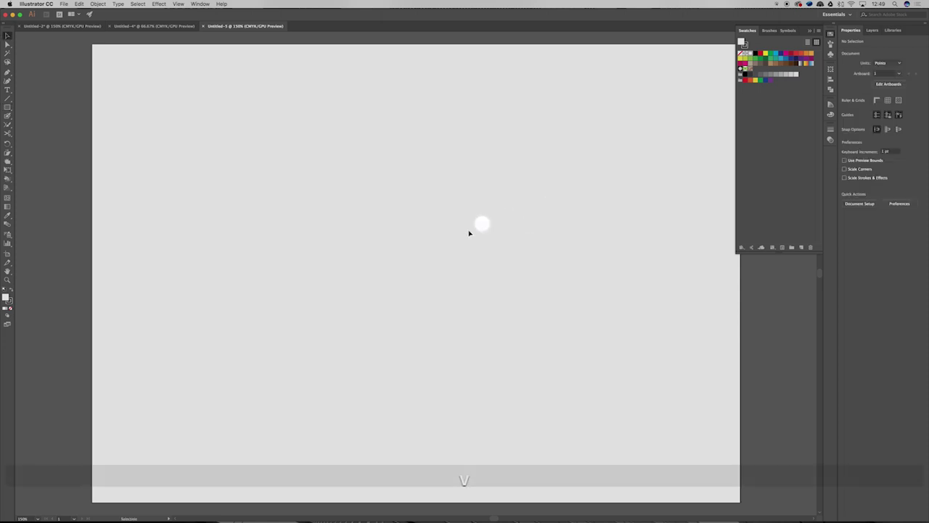
{"action": "left_click", "coordinate": [887, 101]}
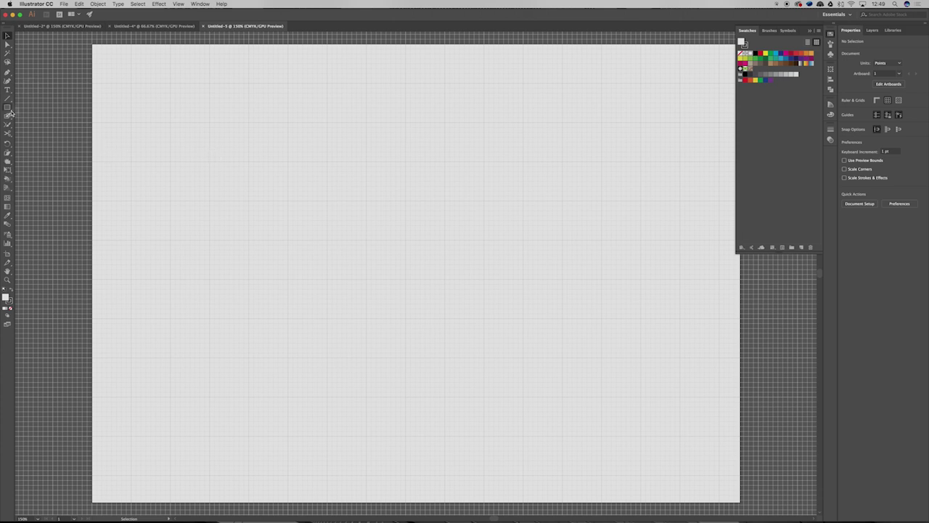
Draw a square about 264 pt wide in the lower middle of the artboard and remove its fill
{"action": "left_click_drag", "start_coordinate": [9, 107], "coordinate": [21, 108]}
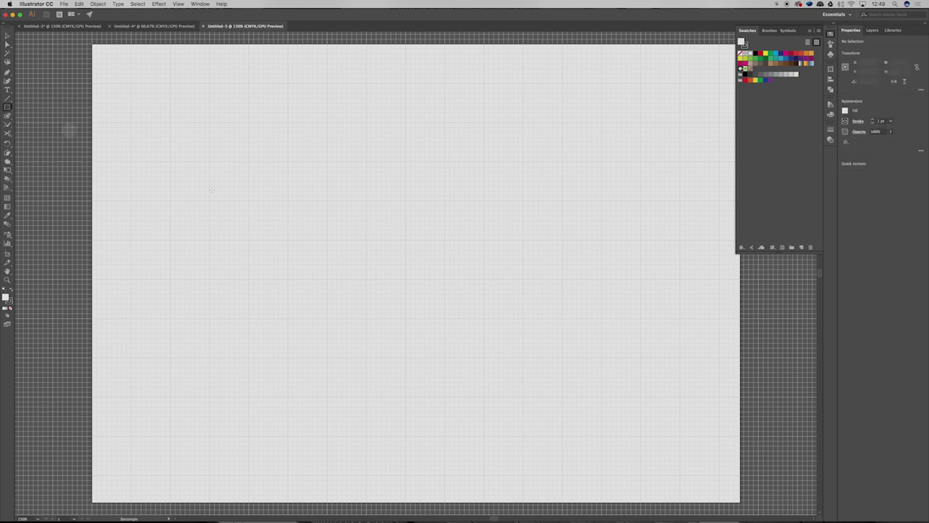
{"action": "left_click_drag", "start_coordinate": [334, 404], "coordinate": [477, 274]}
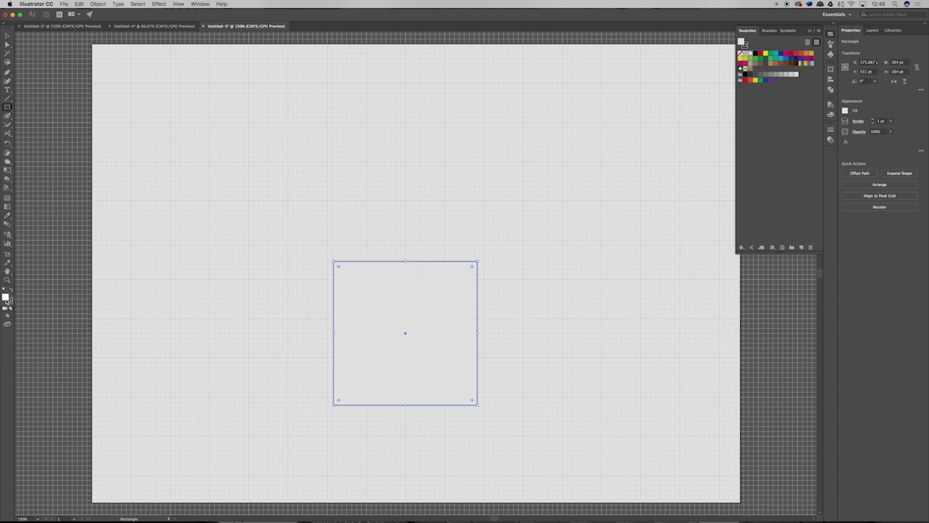
{"action": "double_click", "coordinate": [7, 298]}
{"action": "left_click", "coordinate": [423, 118]}
{"action": "left_click", "coordinate": [7, 35]}
Scale the square non-uniformly to 100% horizontally and 86.062% vertically
{"action": "left_click_drag", "start_coordinate": [8, 153], "coordinate": [33, 153]}
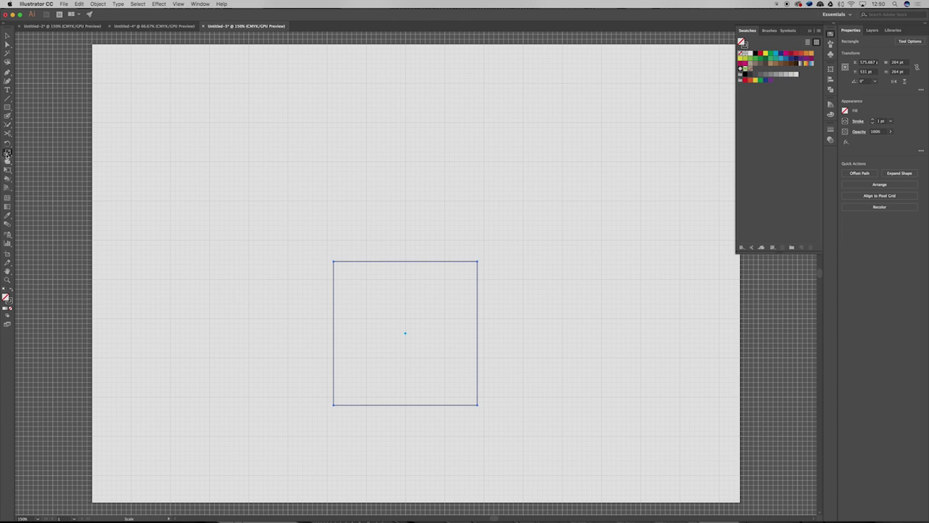
{"action": "double_click", "coordinate": [7, 153]}
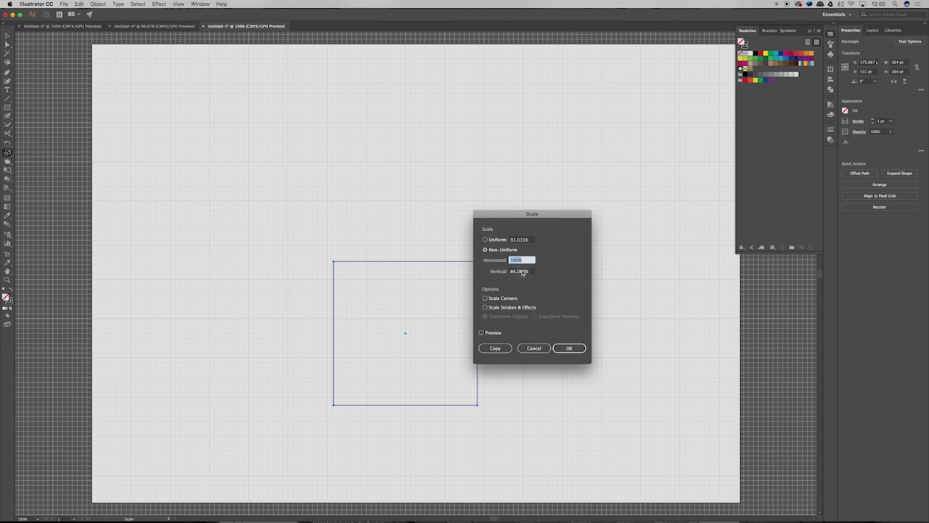
{"action": "left_click", "coordinate": [569, 347]}
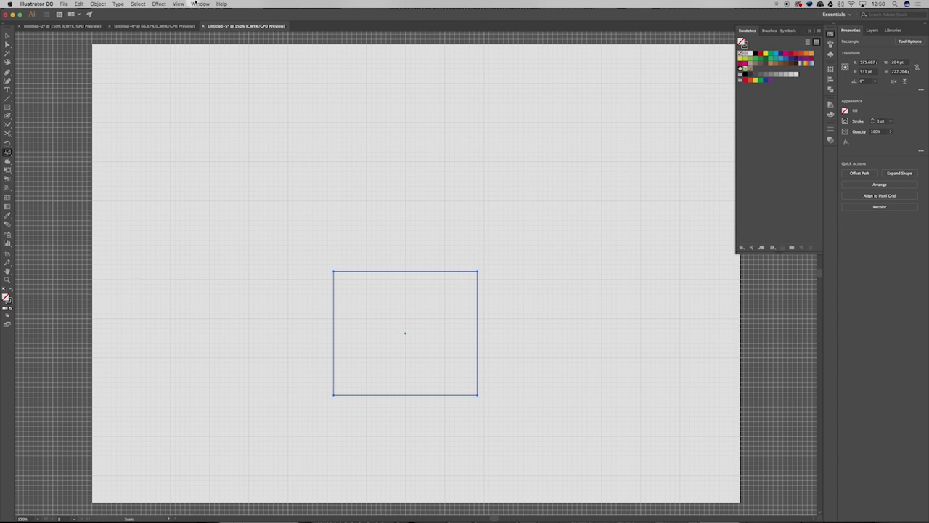
Shear the rectangle by 30° along the horizontal axis
{"action": "left_click_drag", "start_coordinate": [9, 152], "coordinate": [29, 158]}
{"action": "left_click", "coordinate": [7, 153]}
{"action": "double_click", "coordinate": [7, 153]}
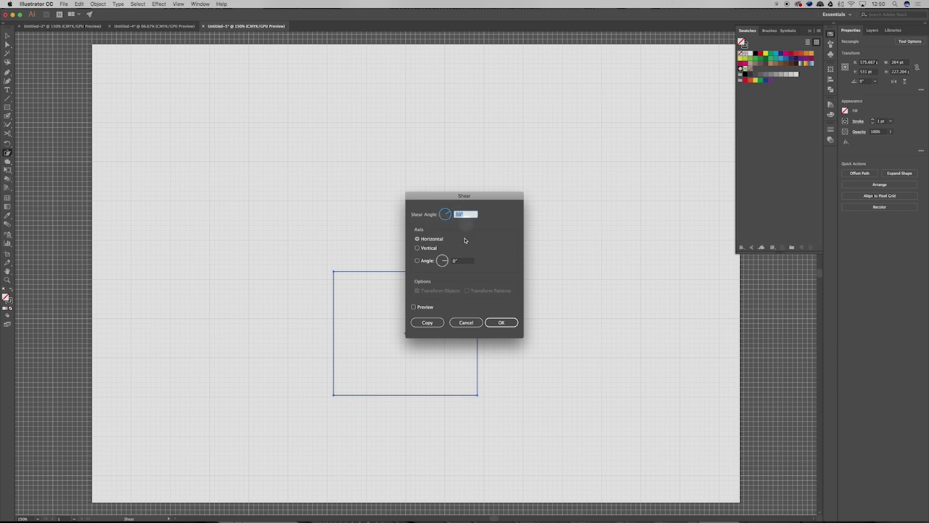
{"action": "left_click", "coordinate": [508, 322]}
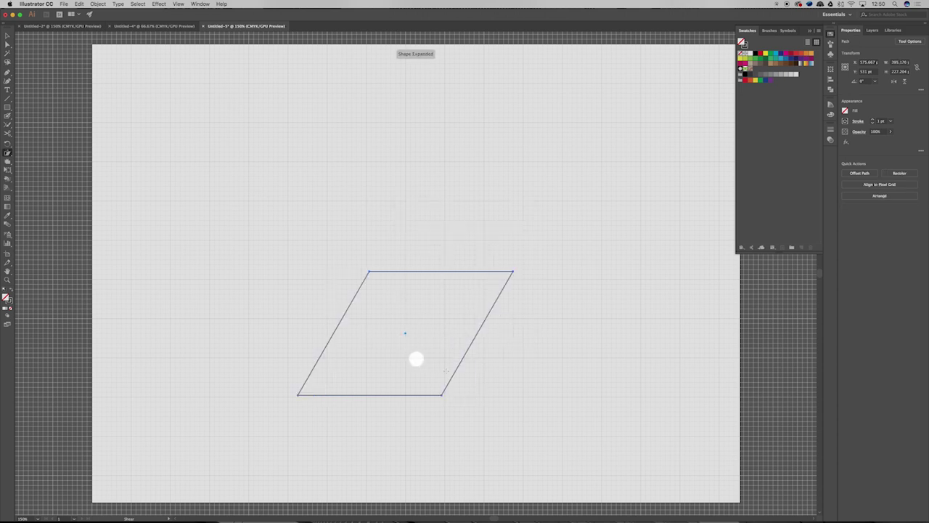
Rotate the sheared parallelogram by -30° to form an isometric diamond, and deselect it
{"action": "scroll", "coordinate": [452, 308], "scroll_direction": "down", "scroll_amount": 1}
{"action": "scroll", "coordinate": [452, 308], "scroll_direction": "down", "scroll_amount": 5}
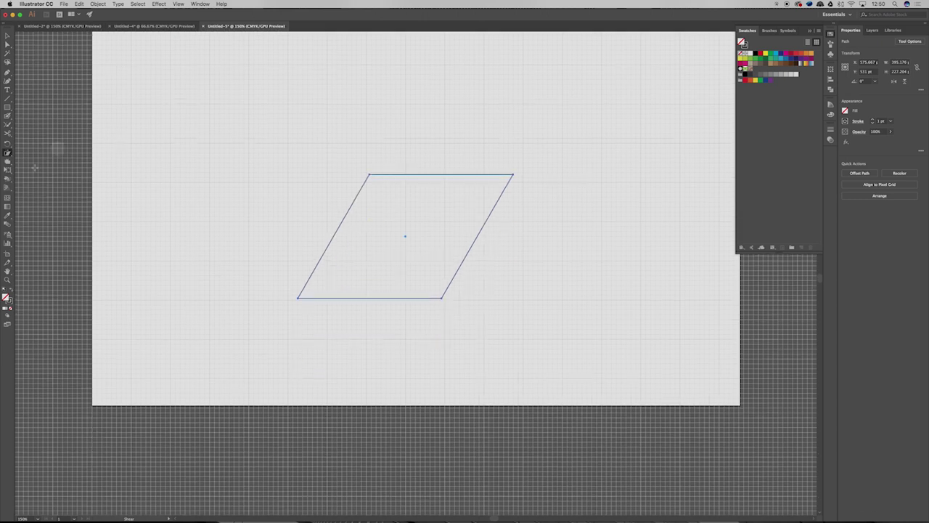
{"action": "left_click", "coordinate": [8, 153]}
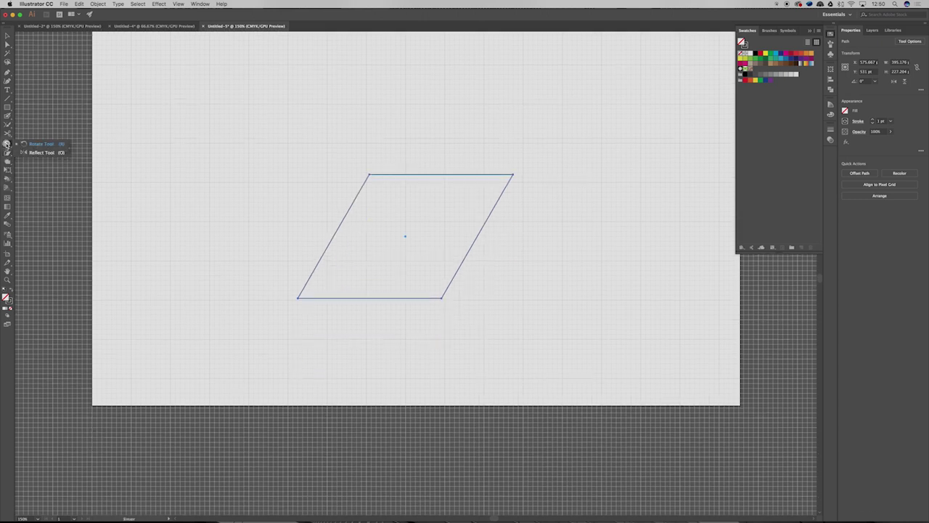
{"action": "left_click", "coordinate": [7, 144]}
{"action": "double_click", "coordinate": [7, 144]}
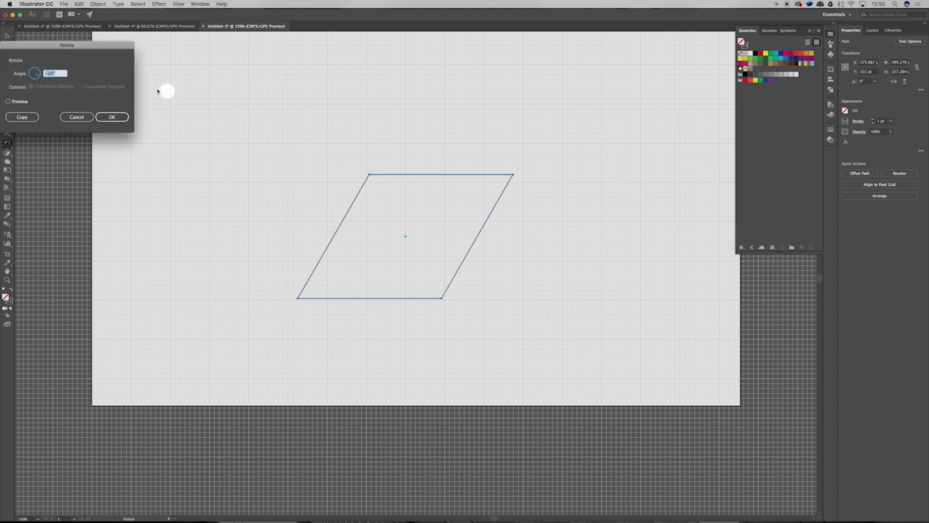
{"action": "left_click_drag", "start_coordinate": [96, 42], "coordinate": [237, 129]}
{"action": "left_click", "coordinate": [254, 200]}
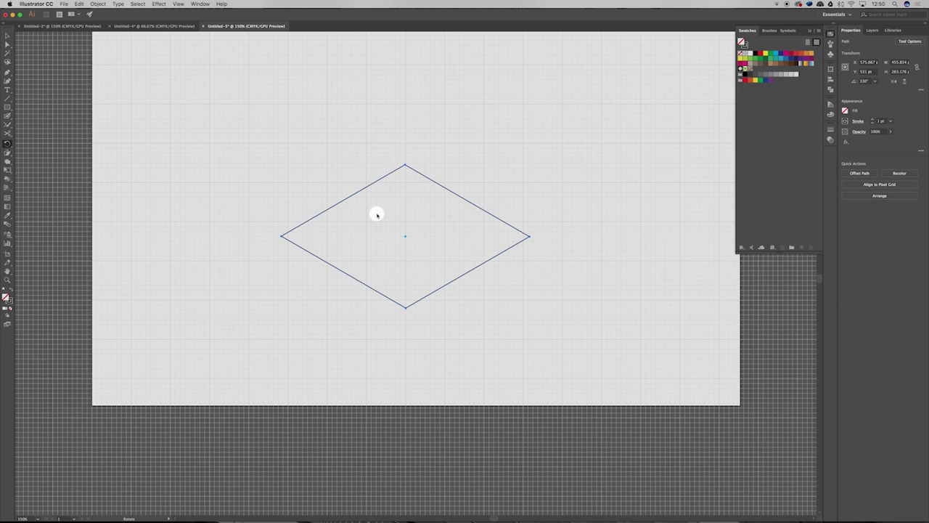
{"action": "scroll", "coordinate": [404, 232], "scroll_direction": "up", "scroll_amount": 4}
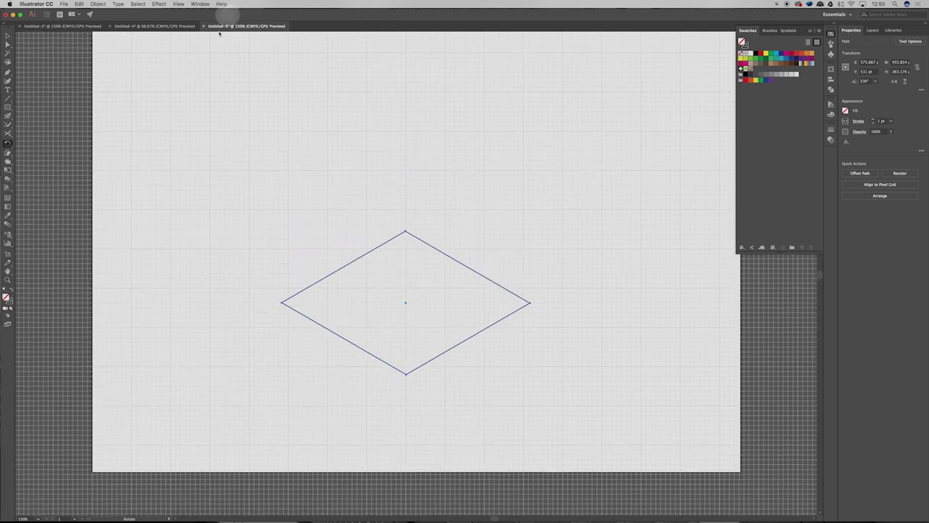
{"action": "left_click", "coordinate": [8, 35]}
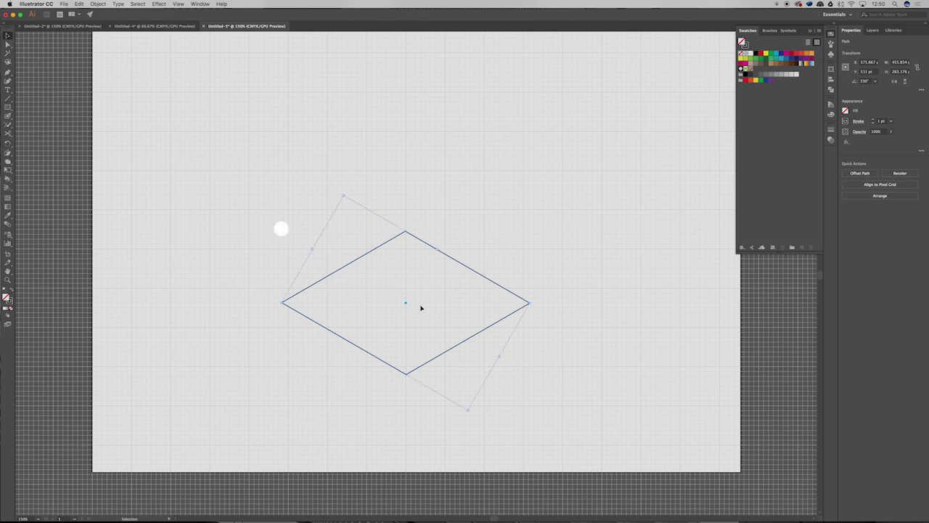
{"action": "left_click", "coordinate": [557, 273]}
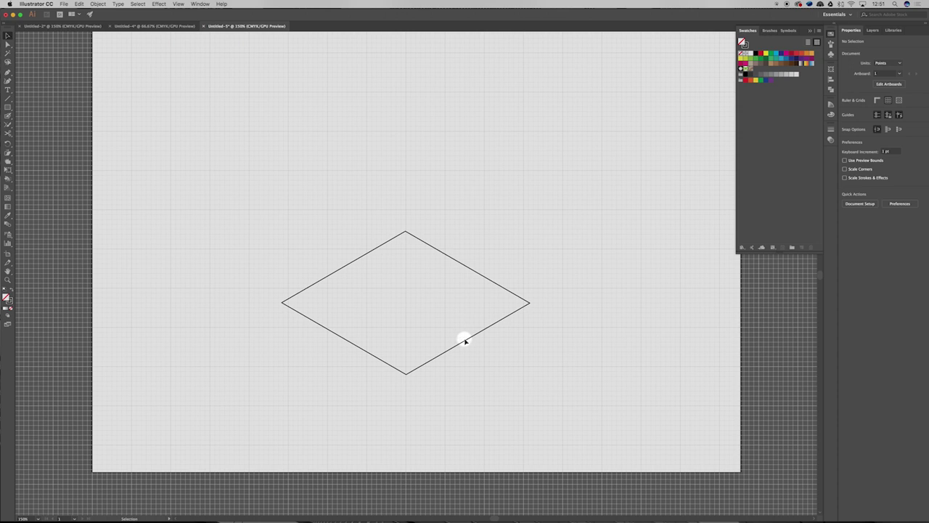
Give the diamond's outline a dashed stroke with 2 pt dashes and 1 pt gaps
{"action": "scroll", "coordinate": [392, 315], "scroll_direction": "up", "scroll_amount": 1}
{"action": "scroll", "coordinate": [478, 251], "scroll_direction": "up", "scroll_amount": 1, "text": "alt"}
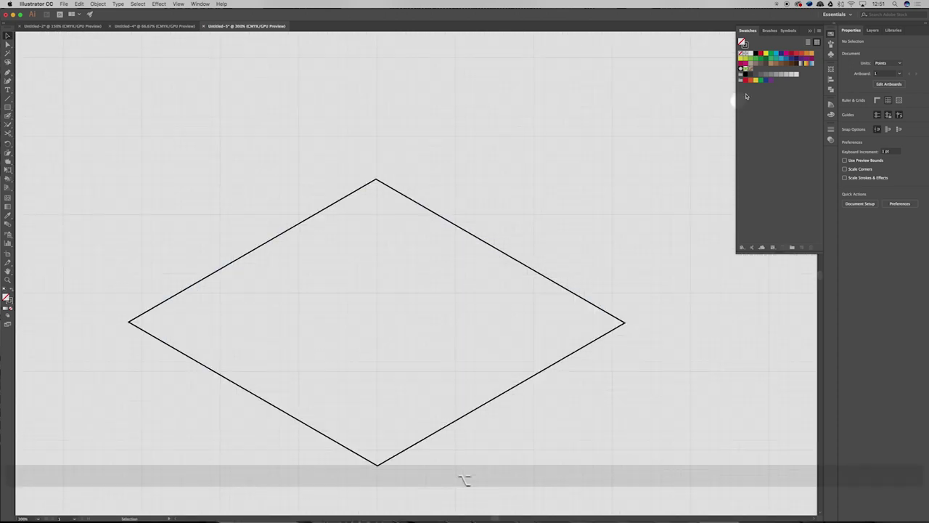
{"action": "left_click", "coordinate": [872, 30]}
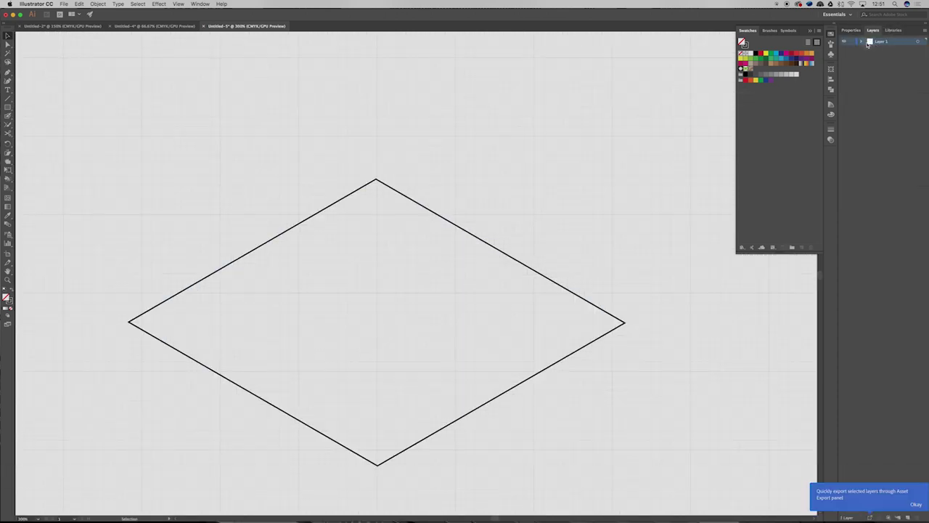
{"action": "left_click", "coordinate": [851, 29]}
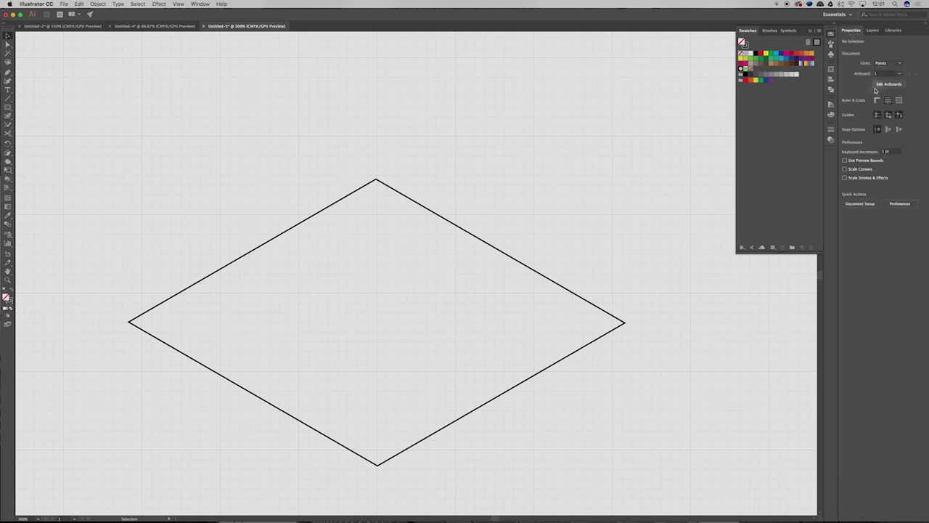
{"action": "left_click_drag", "start_coordinate": [472, 307], "coordinate": [682, 194]}
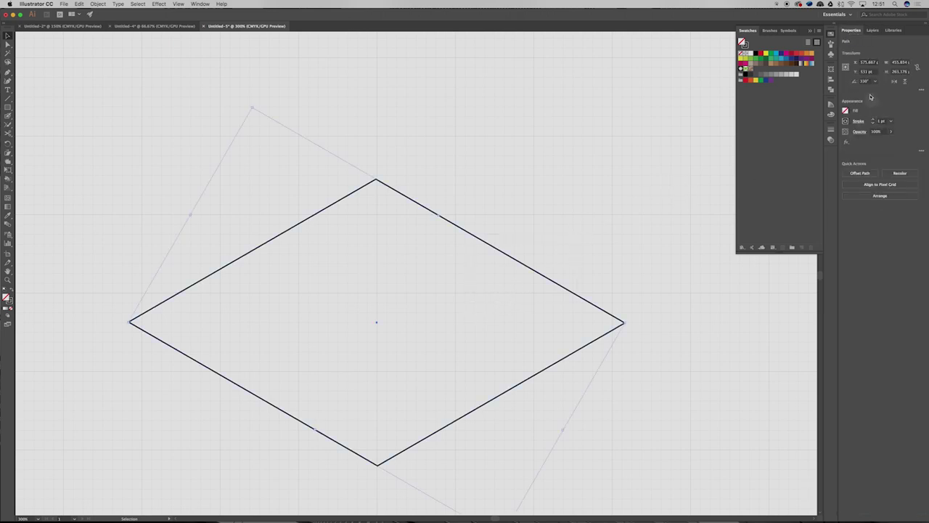
{"action": "left_click", "coordinate": [832, 130]}
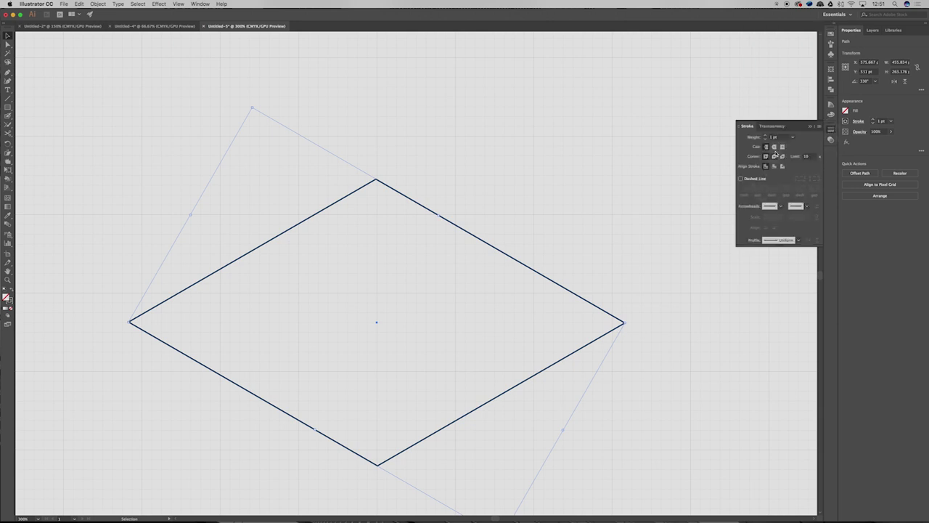
{"action": "left_click", "coordinate": [740, 178]}
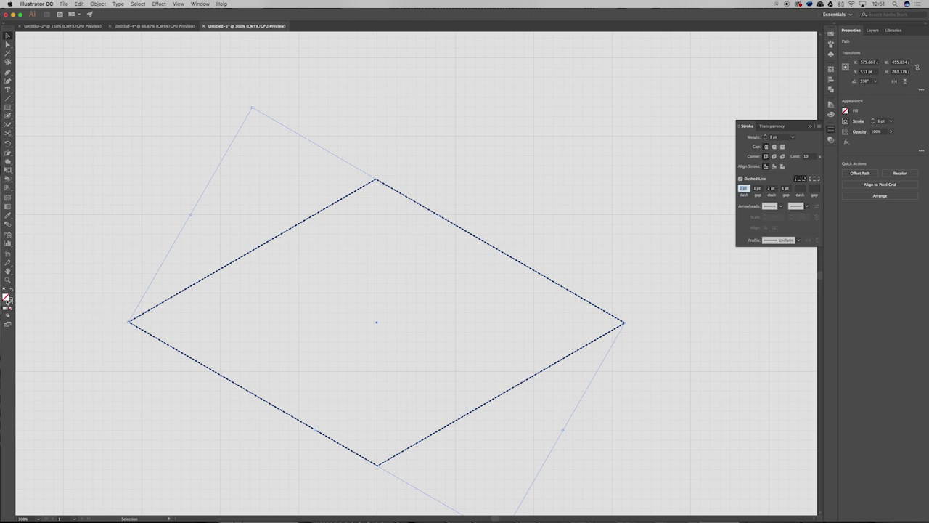
Change the diamond's stroke colour to crimson red and deselect the shape
{"action": "double_click", "coordinate": [8, 301]}
{"action": "left_click", "coordinate": [334, 109]}
{"action": "left_click", "coordinate": [418, 107]}
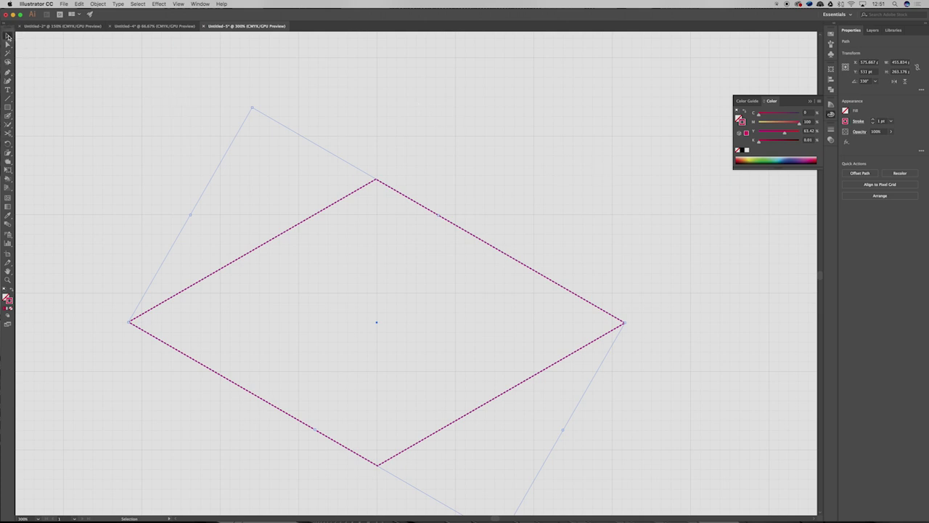
{"action": "left_click", "coordinate": [388, 126]}
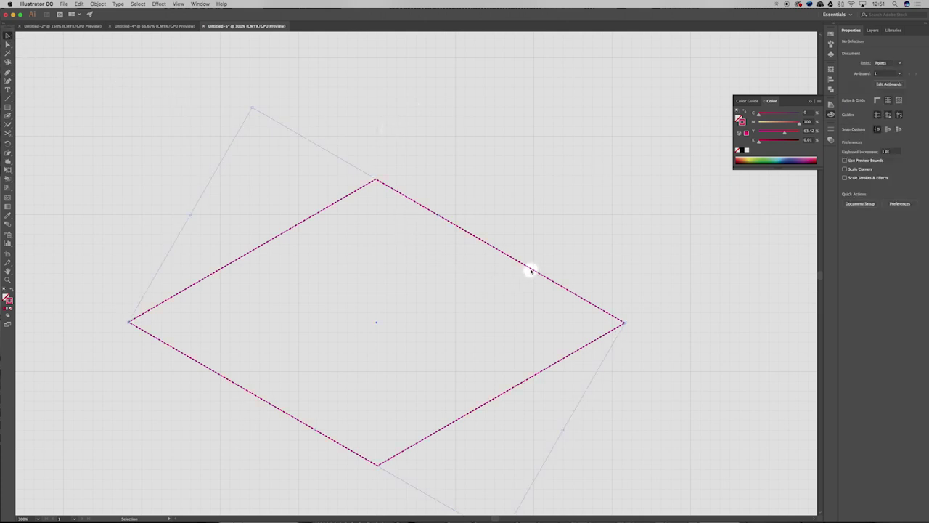
Duplicate the dashed diamond and place the copy slightly above the original
{"action": "left_click", "coordinate": [530, 270]}
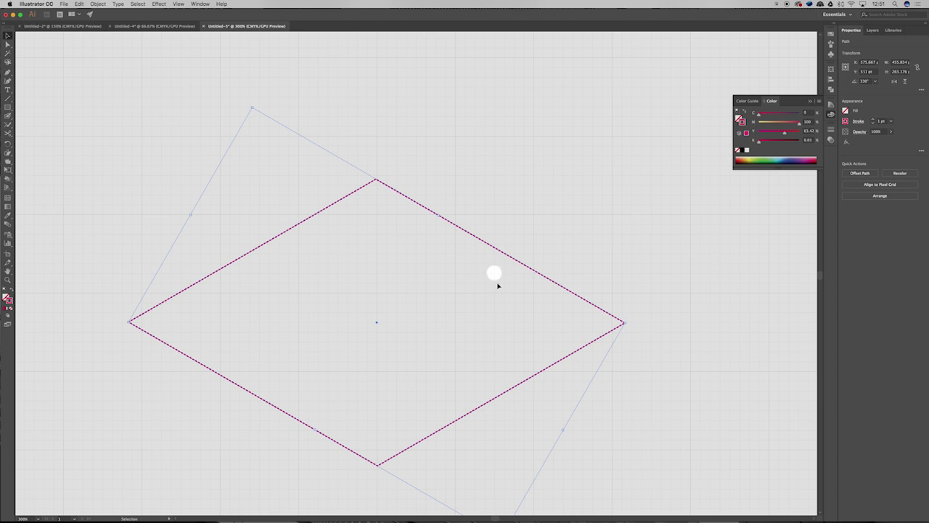
{"action": "key", "text": "alt"}
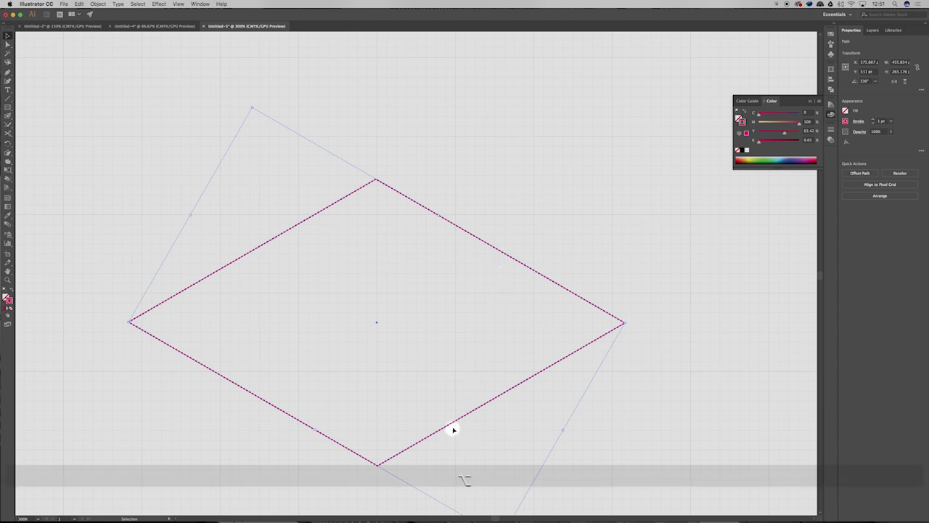
{"action": "left_click_drag", "start_coordinate": [452, 421], "coordinate": [455, 394]}
{"action": "left_click", "coordinate": [504, 348]}
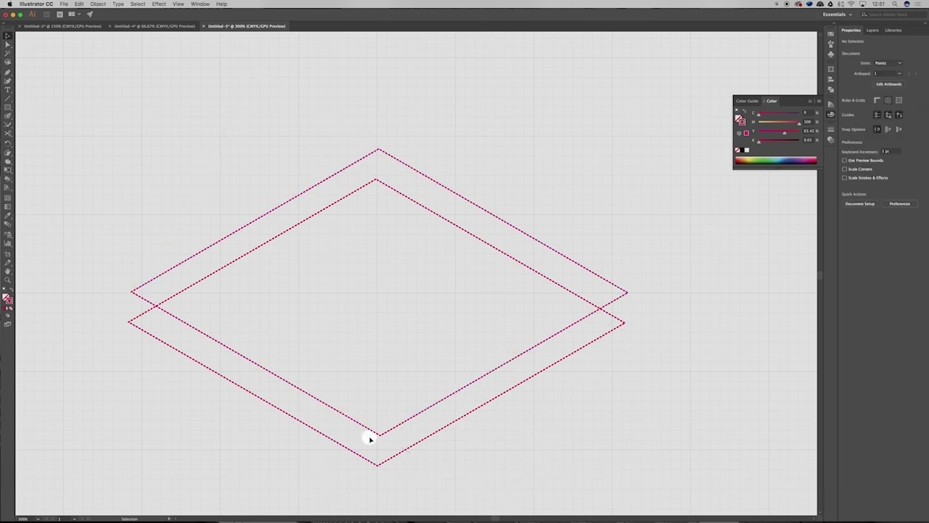
{"action": "left_click", "coordinate": [513, 365]}
{"action": "left_click", "coordinate": [438, 340]}
{"action": "left_click", "coordinate": [434, 196]}
{"action": "left_click", "coordinate": [365, 214]}
Draw a straight line along the upper diamond's lower-right edge, from its bottom corner to its right corner
{"action": "left_click", "coordinate": [8, 99]}
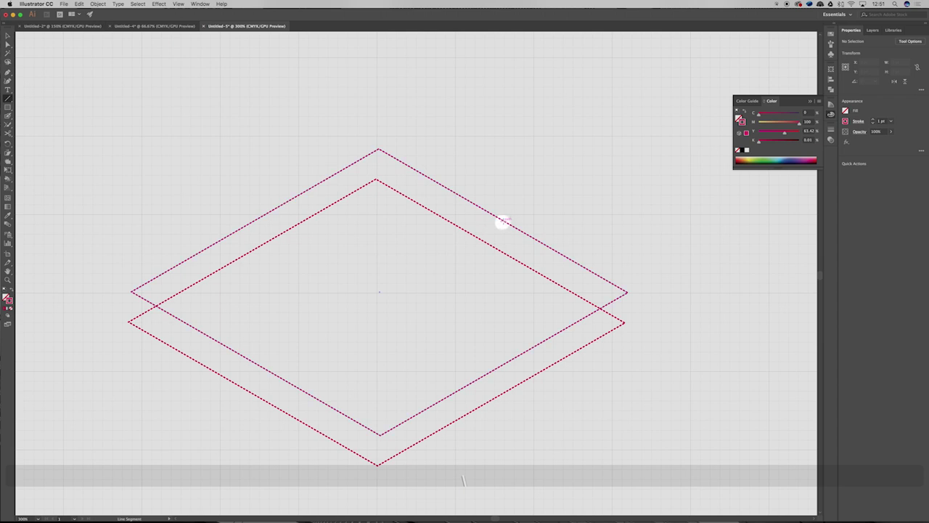
{"action": "left_click_drag", "start_coordinate": [513, 231], "coordinate": [288, 381]}
{"action": "key", "text": "super+z"}
{"action": "left_click_drag", "start_coordinate": [378, 434], "coordinate": [627, 293]}
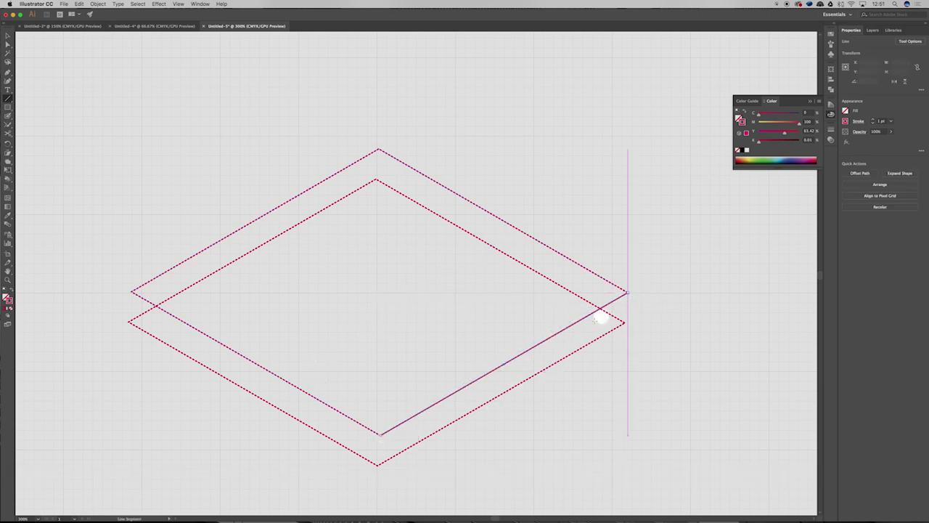
Move the line up and left into the upper diamond, parallel to the edge, with its ends on the diamond's sides
{"action": "key", "text": "v"}
{"action": "left_click_drag", "start_coordinate": [549, 339], "coordinate": [464, 291]}
{"action": "key", "text": "shift"}
{"action": "left_click", "coordinate": [450, 310]}
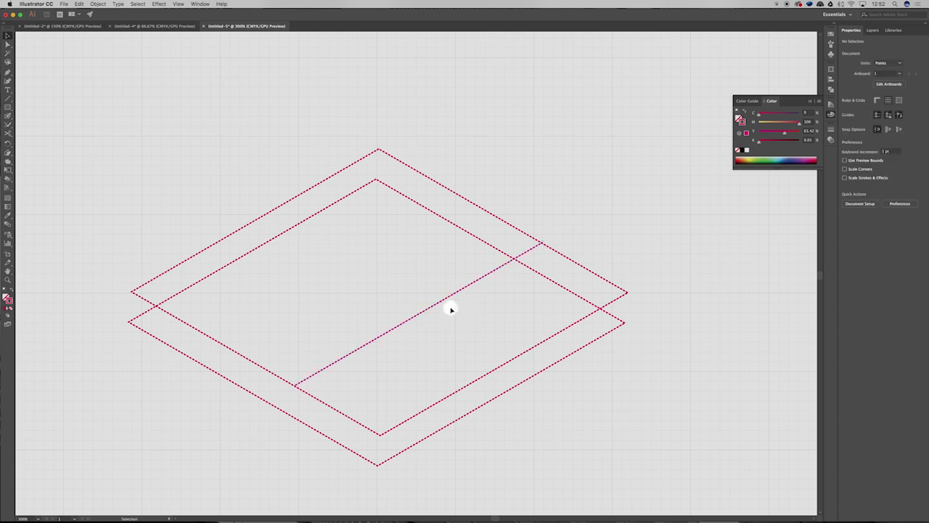
Duplicate the inner line a short distance up and left to form a parallel strip across the upper diamond
{"action": "key", "text": "super"}
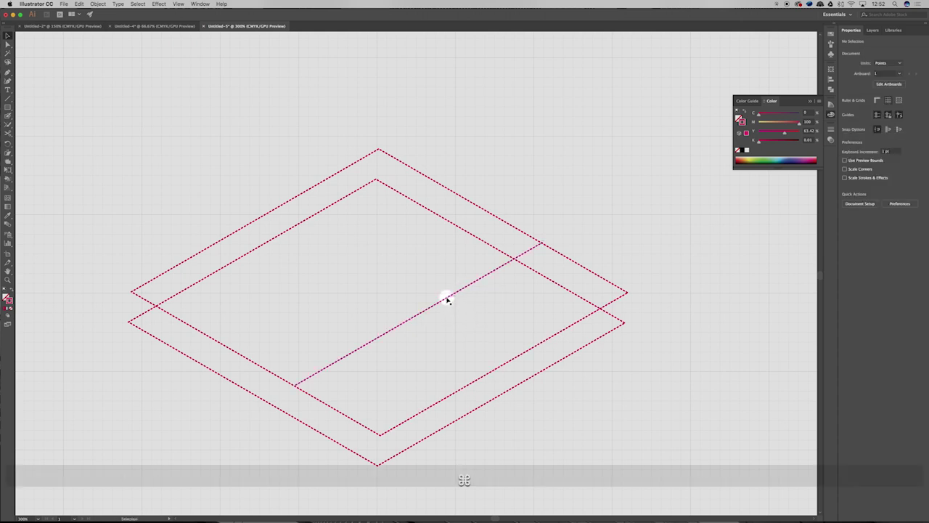
{"action": "left_click_drag", "start_coordinate": [446, 300], "coordinate": [415, 283]}
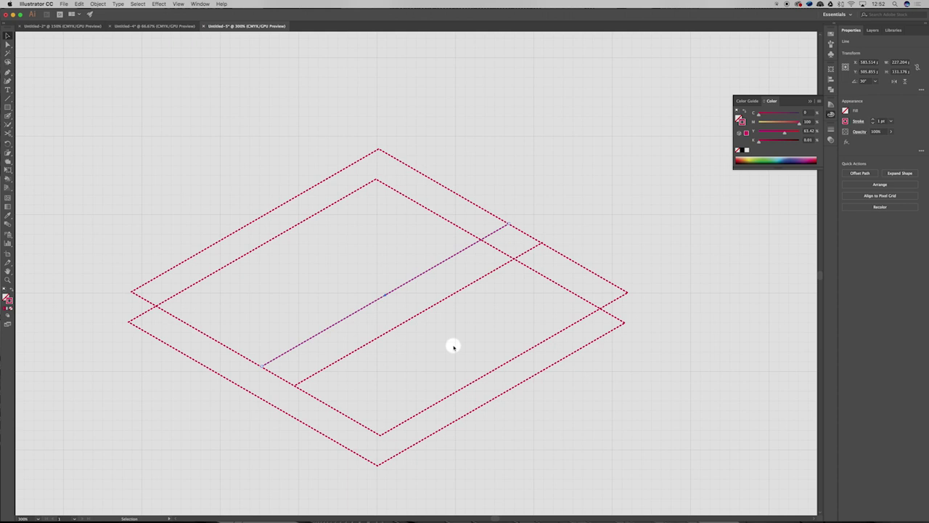
{"action": "left_click", "coordinate": [355, 382]}
{"action": "scroll", "coordinate": [244, 380], "scroll_direction": "up", "scroll_amount": 2}
{"action": "scroll", "coordinate": [279, 380], "scroll_direction": "up", "scroll_amount": 2}
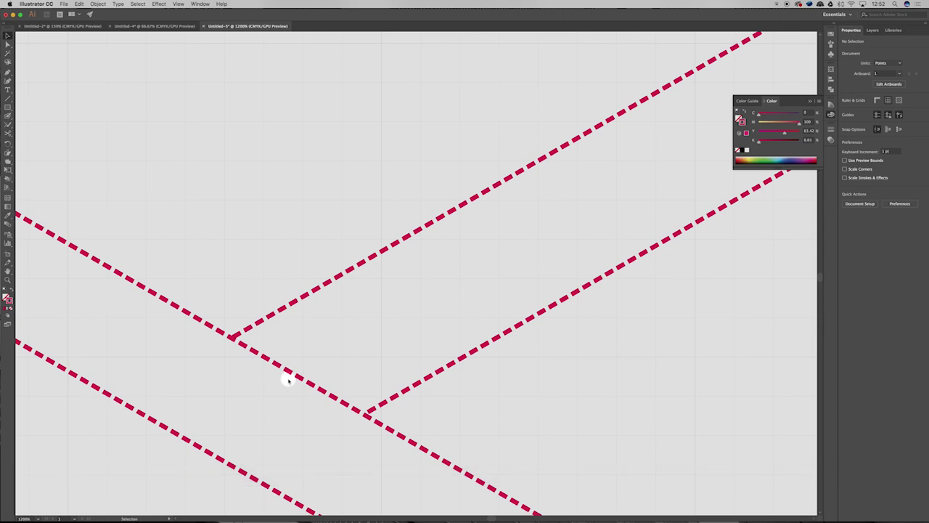
Draw a short vertical line down from the lower-left end of the strip's upper line and copy it to the other line's end
{"action": "key", "text": "backslash"}
{"action": "left_click_drag", "start_coordinate": [231, 337], "coordinate": [233, 374]}
{"action": "key", "text": "v"}
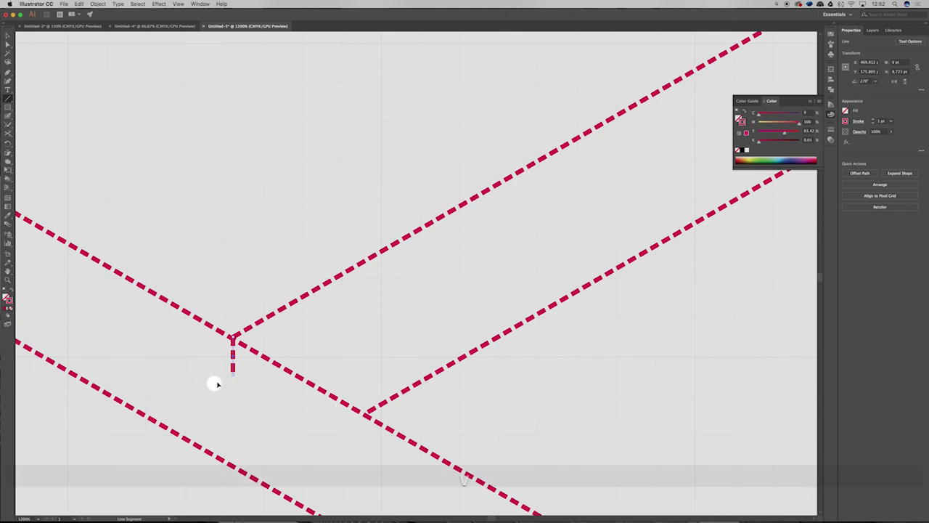
{"action": "left_click_drag", "start_coordinate": [236, 376], "coordinate": [368, 444]}
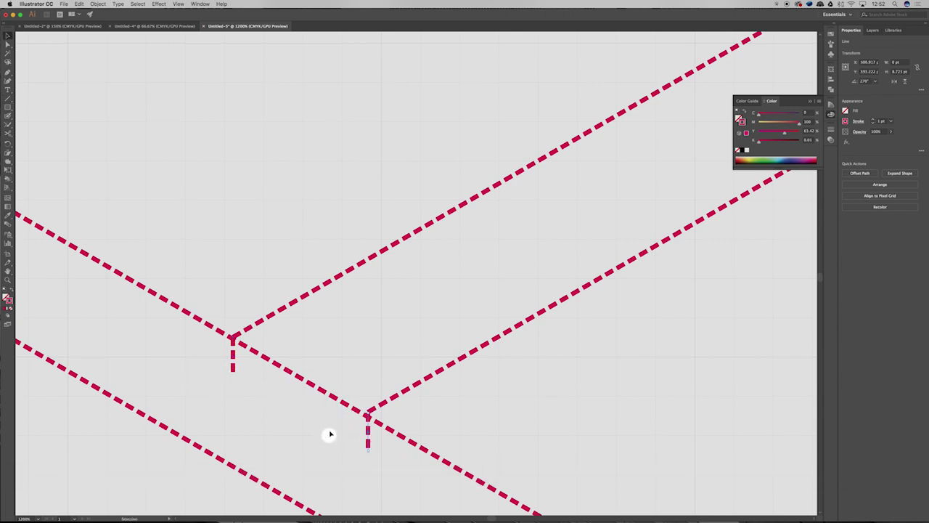
Draw a line joining the lower ends of the two short verticals to close the strip's front face
{"action": "left_click", "coordinate": [217, 363]}
{"action": "key", "text": "backslash"}
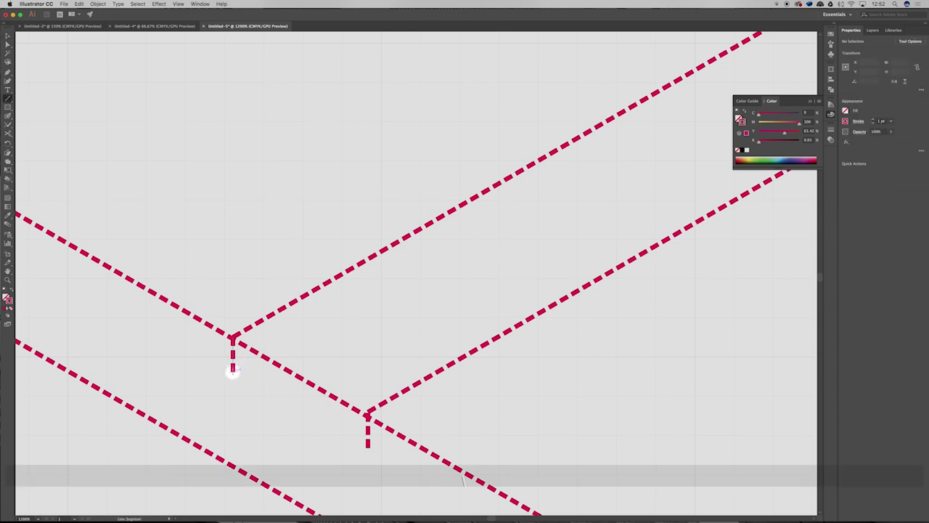
{"action": "left_click_drag", "start_coordinate": [233, 374], "coordinate": [368, 449]}
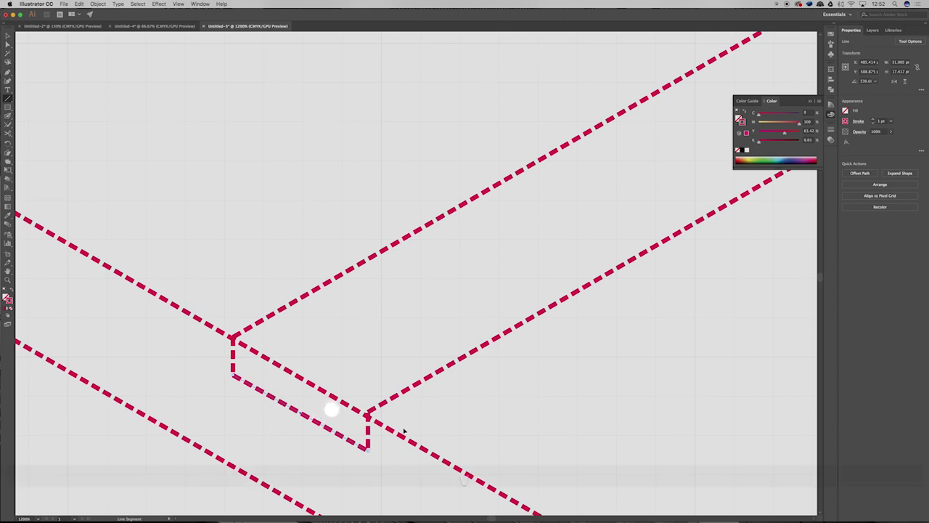
{"action": "left_click", "coordinate": [641, 394], "text": "super"}
Select the two long strip lines, both short verticals and their connecting line, and group them
{"action": "scroll", "coordinate": [641, 394], "scroll_direction": "down", "scroll_amount": 8}
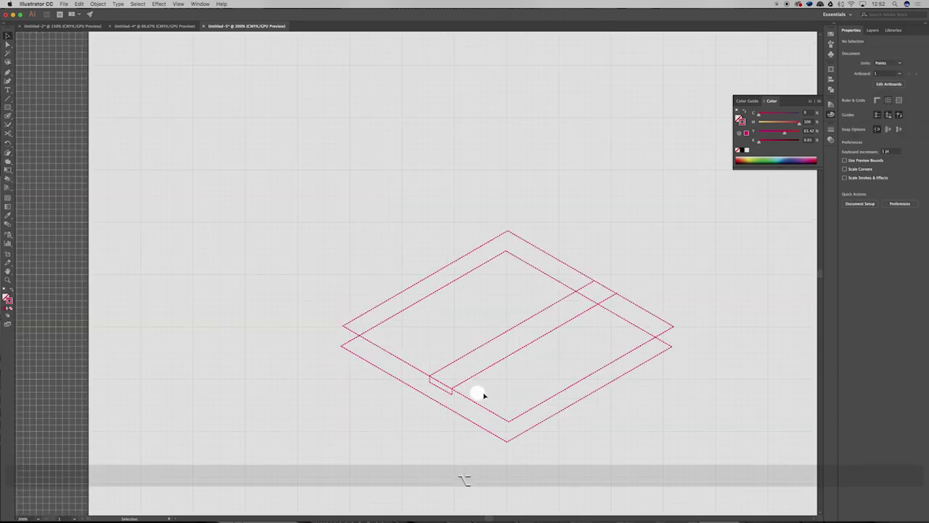
{"action": "left_click", "coordinate": [440, 396]}
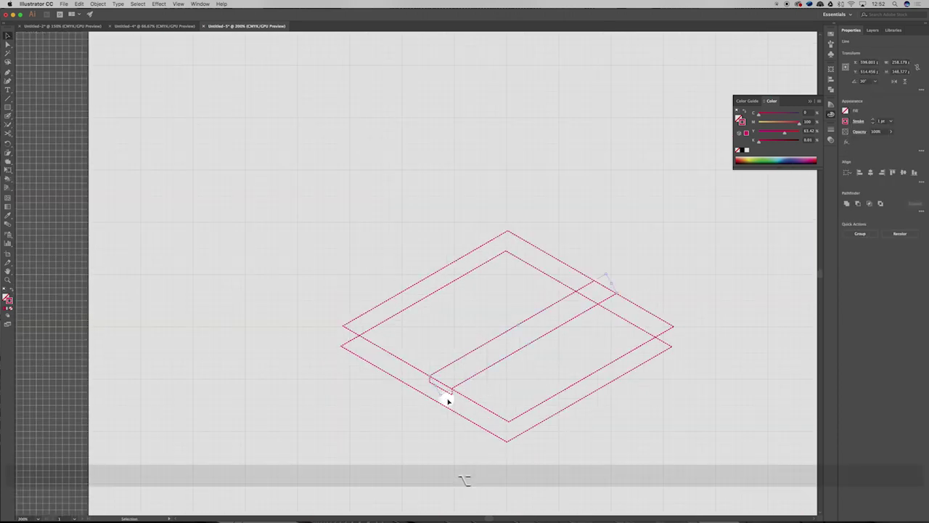
{"action": "left_click", "coordinate": [444, 392], "text": "alt"}
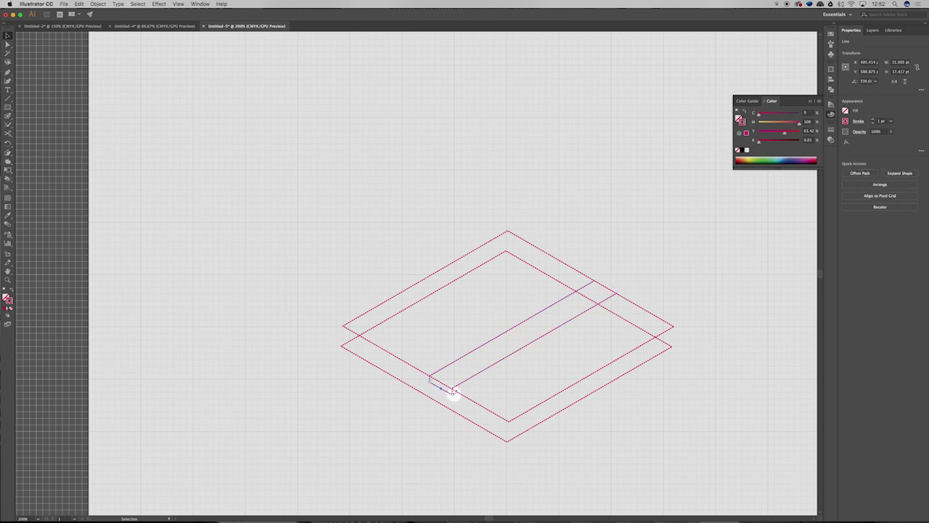
{"action": "scroll", "coordinate": [473, 383], "scroll_direction": "left", "scroll_amount": 3}
{"action": "left_click", "coordinate": [516, 328], "text": "shift"}
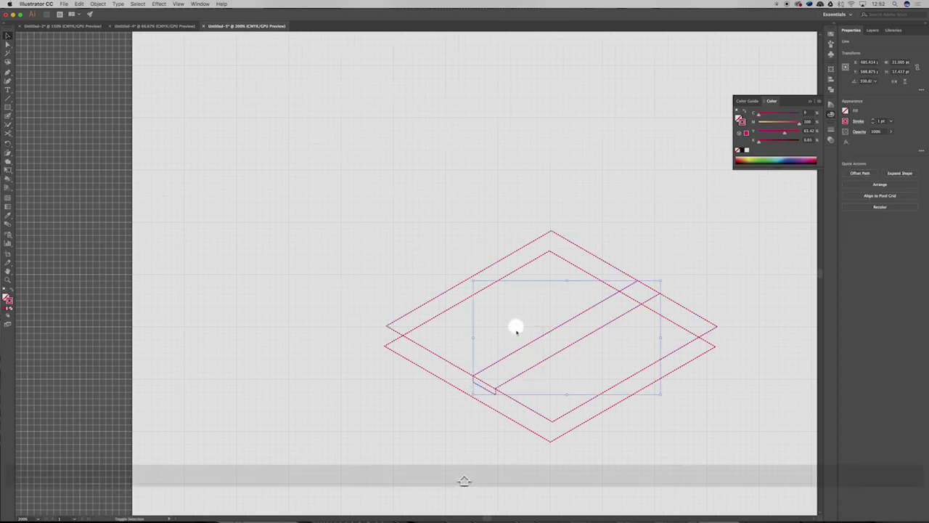
{"action": "scroll", "coordinate": [520, 375], "scroll_direction": "up", "scroll_amount": 5}
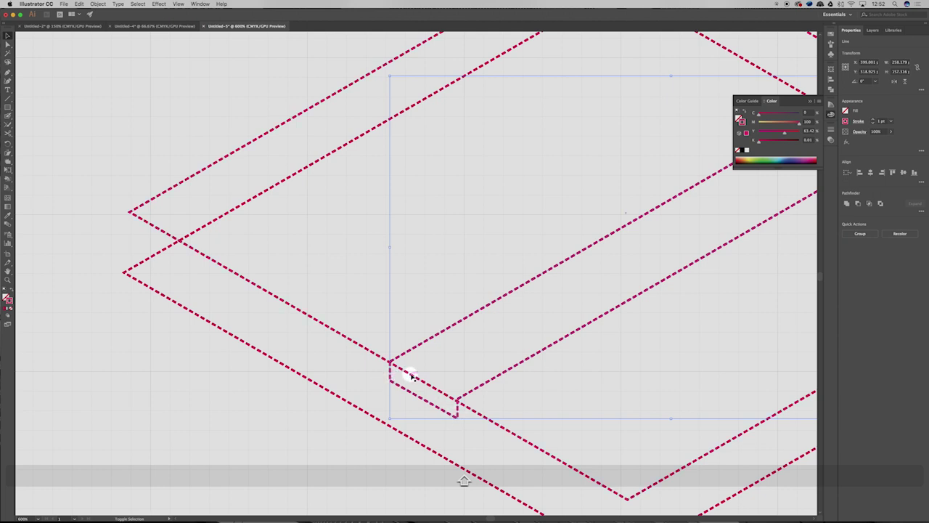
{"action": "right_click", "coordinate": [465, 317]}
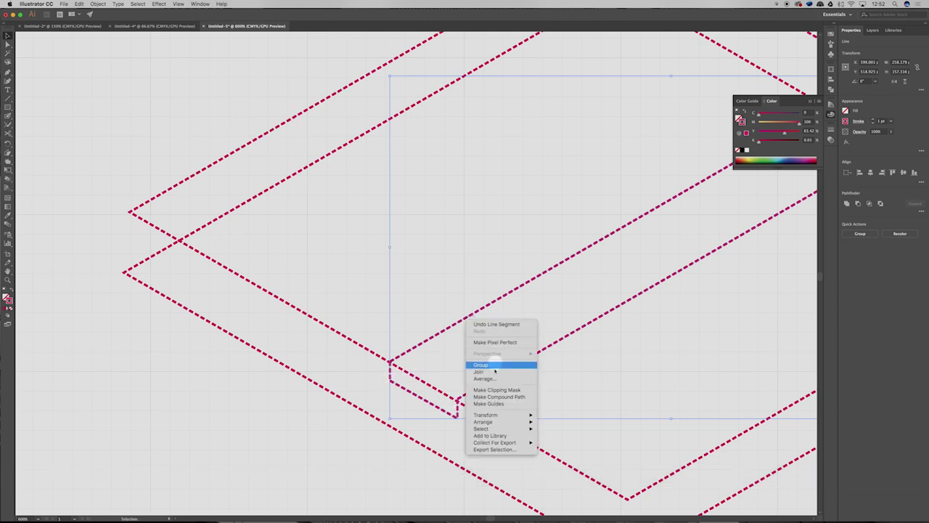
{"action": "left_click", "coordinate": [480, 365]}
Move the grouped strip out of the diamonds to the empty area on their left side
{"action": "scroll", "coordinate": [490, 348], "scroll_direction": "down", "scroll_amount": 4}
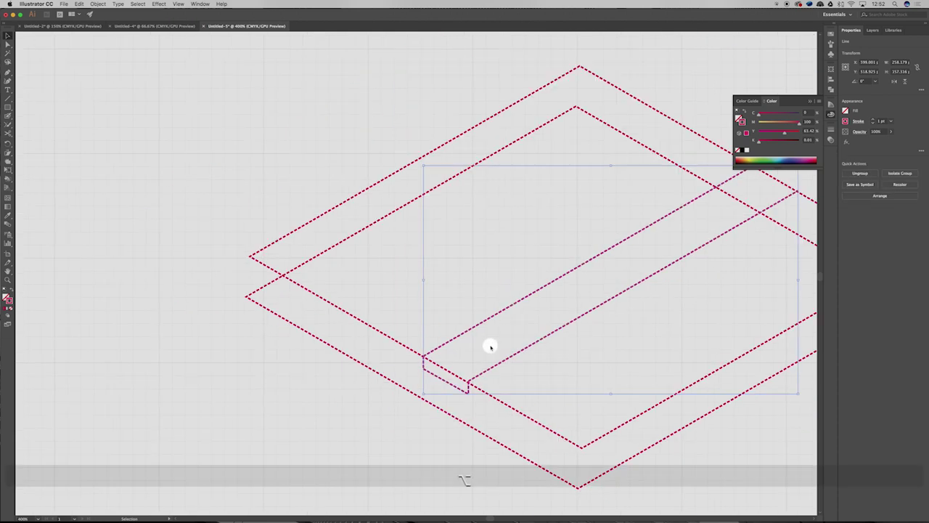
{"action": "left_click_drag", "start_coordinate": [550, 328], "coordinate": [144, 347]}
{"action": "left_click", "coordinate": [291, 315]}
{"action": "scroll", "coordinate": [211, 375], "scroll_direction": "down", "scroll_amount": 2}
{"action": "scroll", "coordinate": [211, 375], "scroll_direction": "down", "scroll_amount": 1}
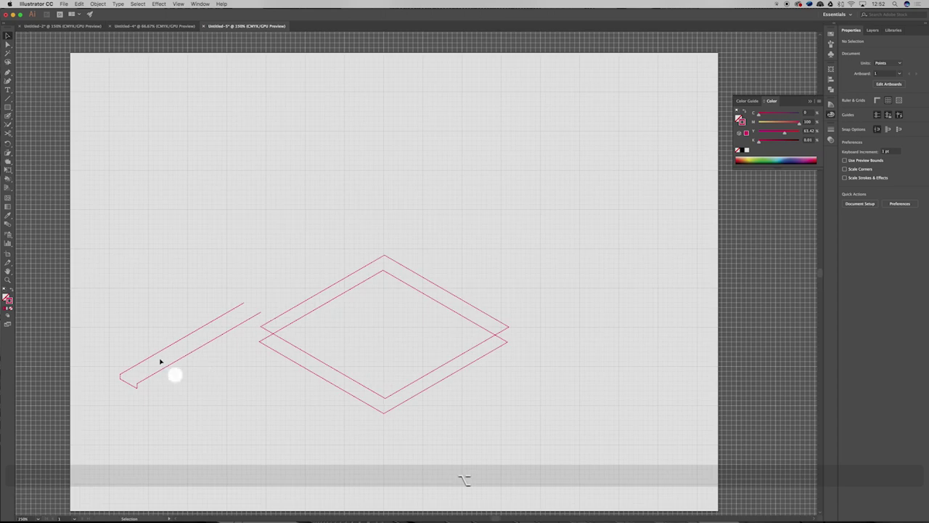
{"action": "left_click", "coordinate": [160, 361]}
{"action": "left_click", "coordinate": [356, 311]}
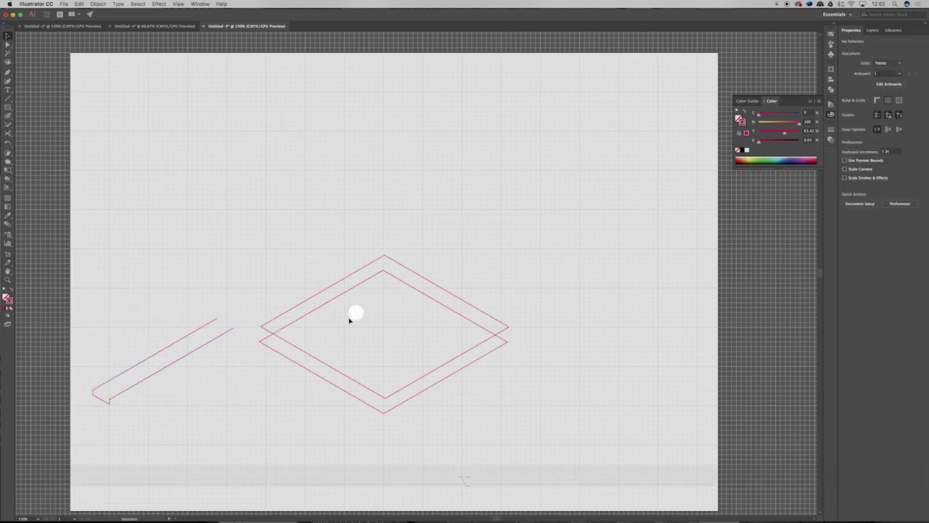
{"action": "scroll", "coordinate": [348, 318], "scroll_direction": "up", "scroll_amount": 2}
Lock Layer 1 with Layer 2 active for drawing, and set the stroke colour to near-black
{"action": "left_click", "coordinate": [876, 30]}
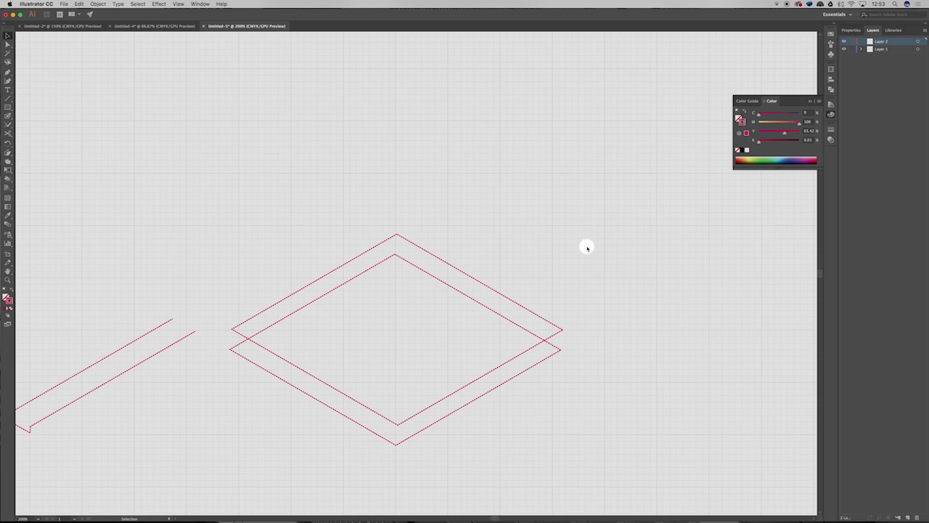
{"action": "left_click", "coordinate": [852, 48]}
{"action": "double_click", "coordinate": [8, 299]}
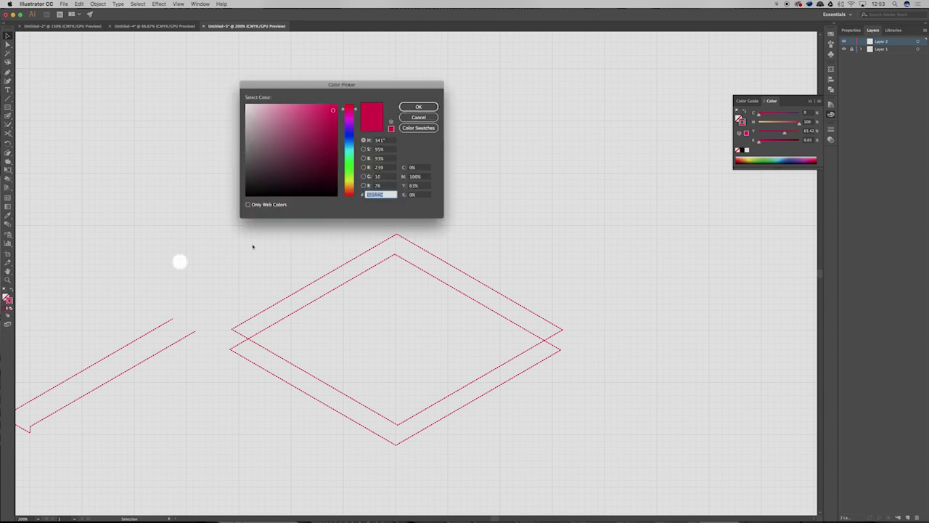
{"action": "mouse_move", "coordinate": [308, 153]}
{"action": "left_mouse_down"}
{"action": "mouse_move", "coordinate": [228, 216]}
{"action": "mouse_move", "coordinate": [251, 184]}
{"action": "mouse_move", "coordinate": [242, 200]}
{"action": "left_mouse_up"}
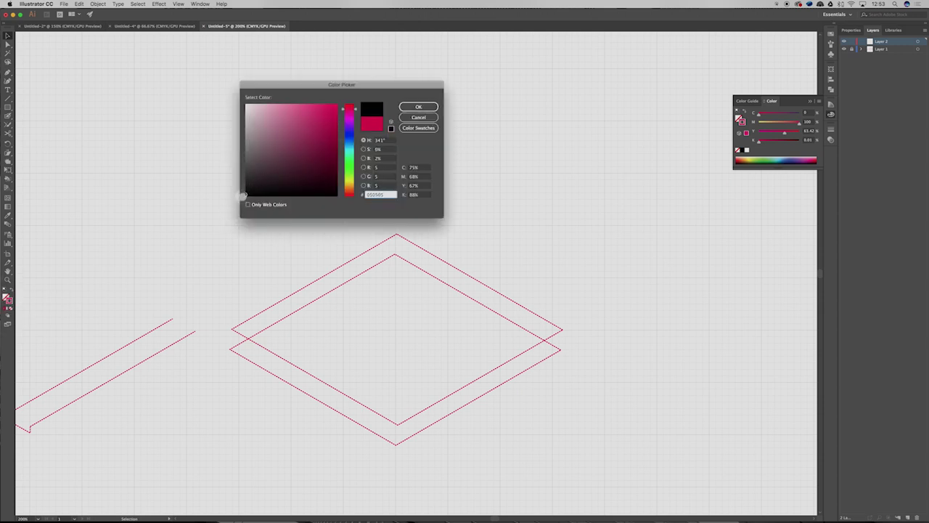
{"action": "left_click", "coordinate": [418, 106]}
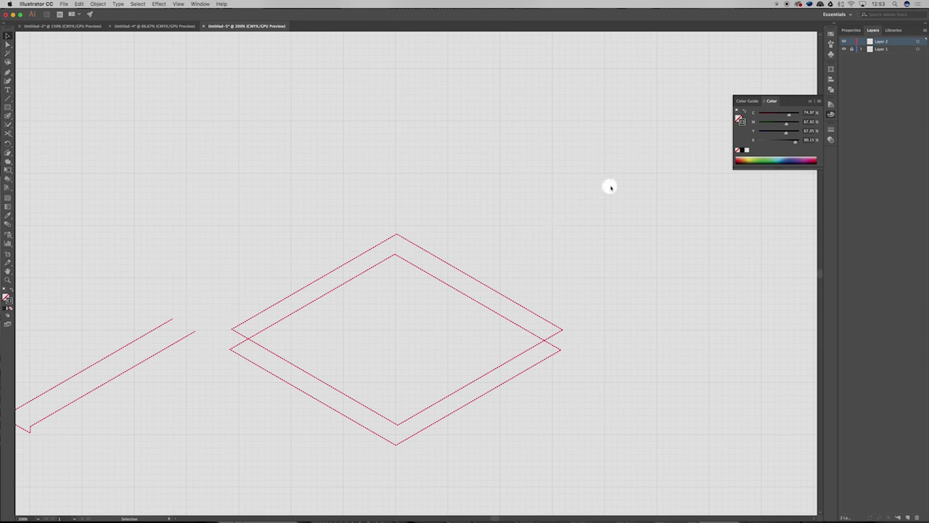
Draw a vertical line from the lower diamond's bottom corner up to the upper diamond and turn off its dashed stroke
{"action": "key", "text": "backslash"}
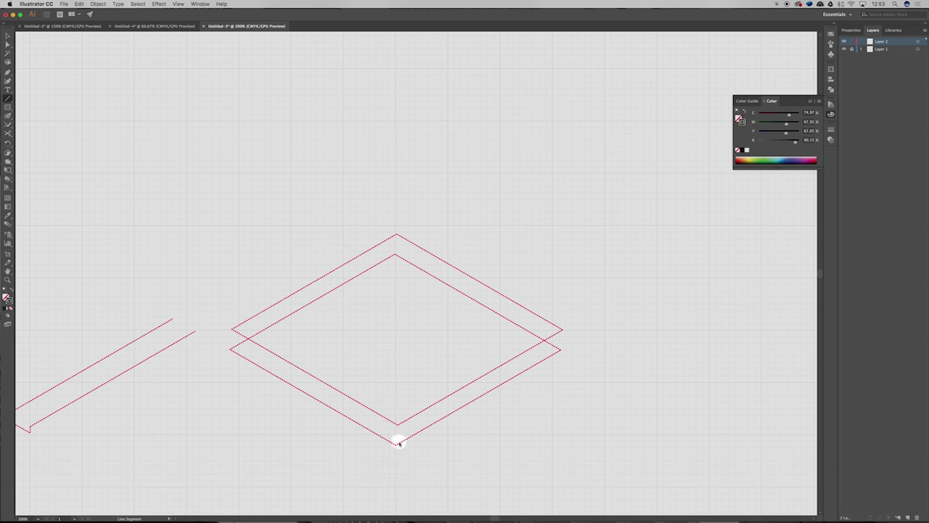
{"action": "left_click_drag", "start_coordinate": [396, 445], "coordinate": [395, 425]}
{"action": "key", "text": "shift"}
{"action": "scroll", "coordinate": [392, 431], "scroll_direction": "up", "scroll_amount": 5}
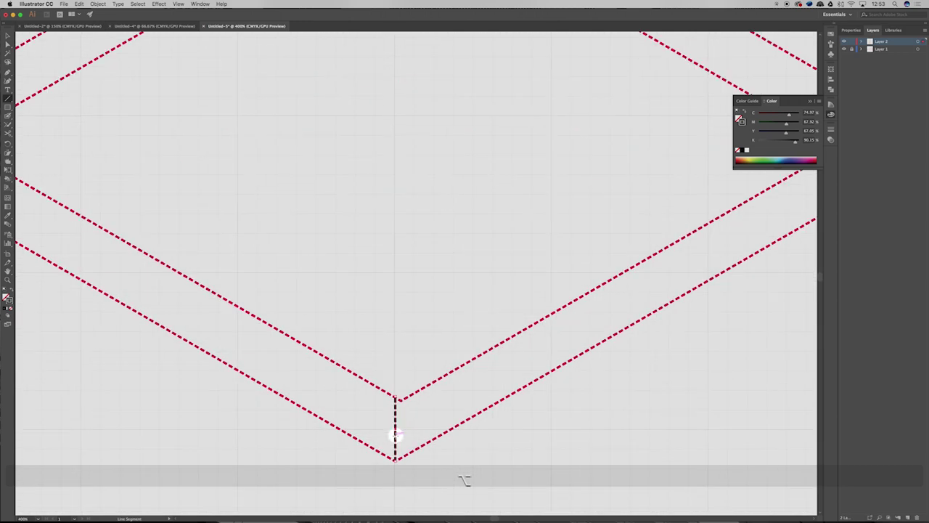
{"action": "left_click", "coordinate": [831, 128]}
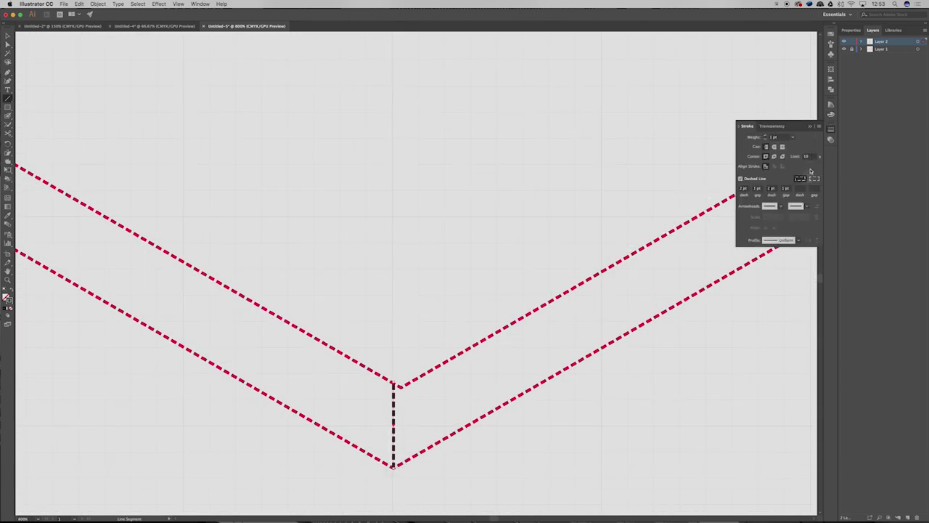
{"action": "left_click", "coordinate": [742, 179]}
{"action": "left_click", "coordinate": [830, 134]}
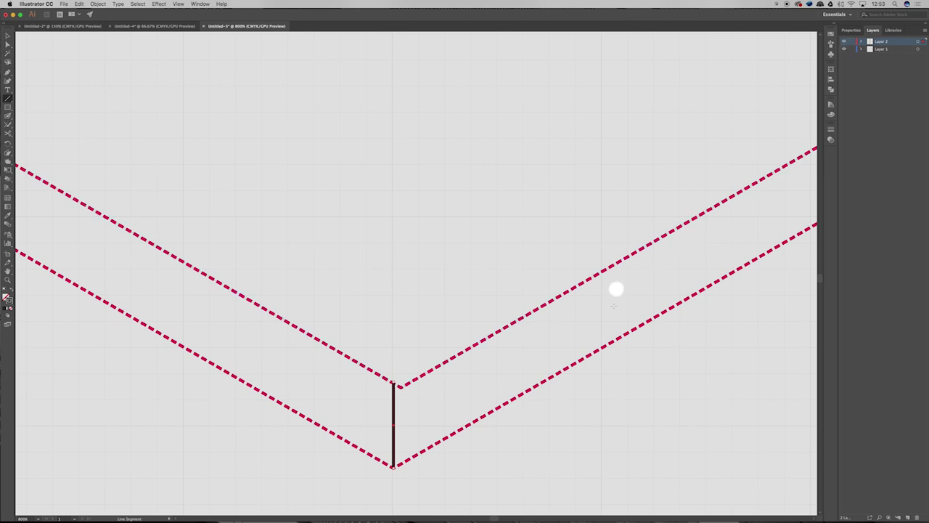
Unlock Layer 1, align the upper diamond's bottom corner with the black vertical line's top end, and lock the layer again
{"action": "key", "text": "v"}
{"action": "left_click_drag", "start_coordinate": [568, 292], "coordinate": [545, 294]}
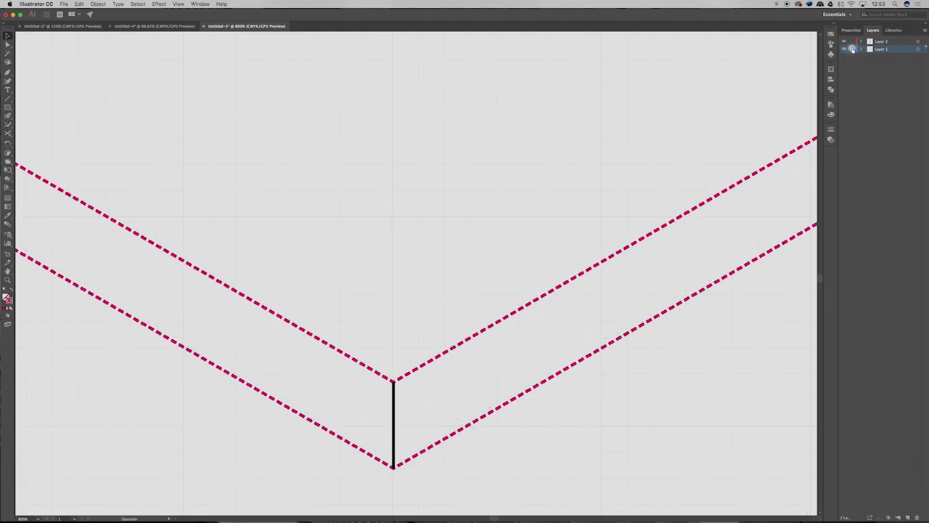
{"action": "left_click", "coordinate": [862, 42]}
{"action": "left_click", "coordinate": [416, 398]}
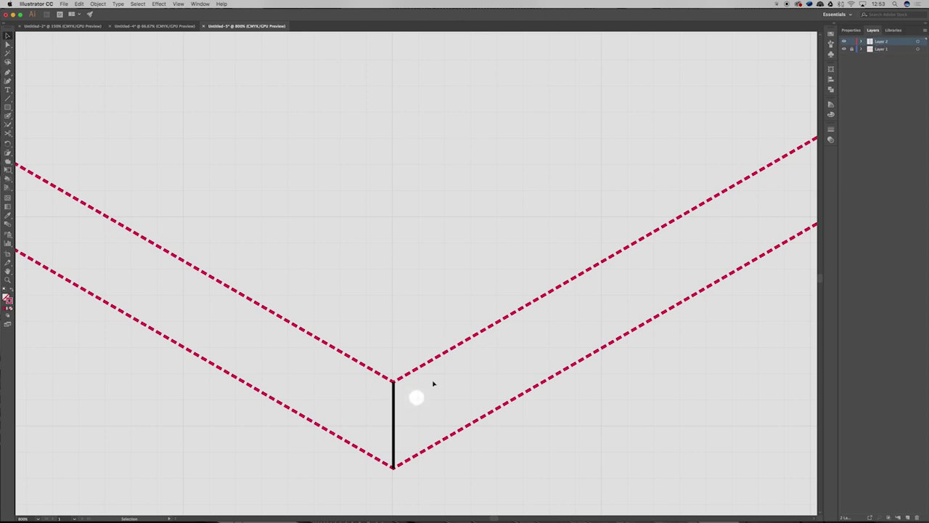
Copy the black vertical line to the right corners of the two diamonds
{"action": "scroll", "coordinate": [475, 342], "scroll_direction": "down", "scroll_amount": 5}
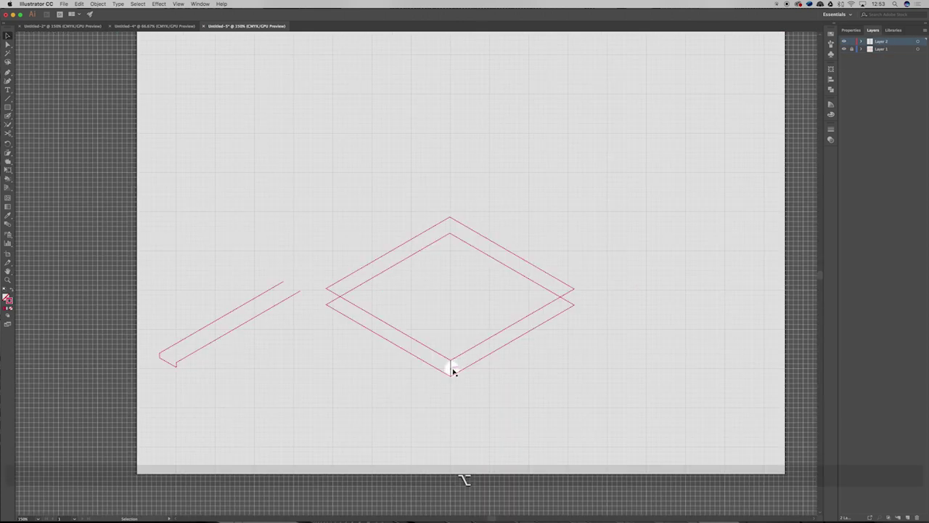
{"action": "scroll", "coordinate": [453, 371], "scroll_direction": "up", "scroll_amount": 2}
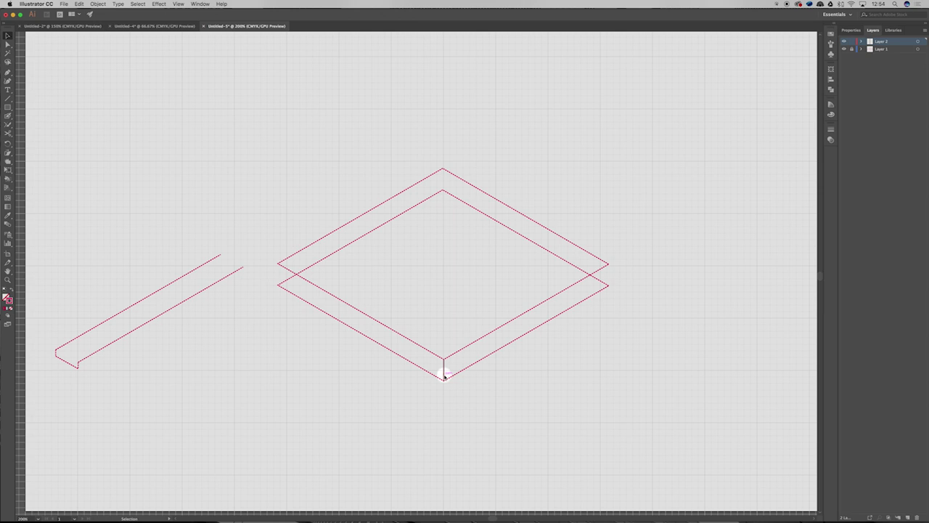
{"action": "left_click_drag", "start_coordinate": [445, 373], "coordinate": [608, 275]}
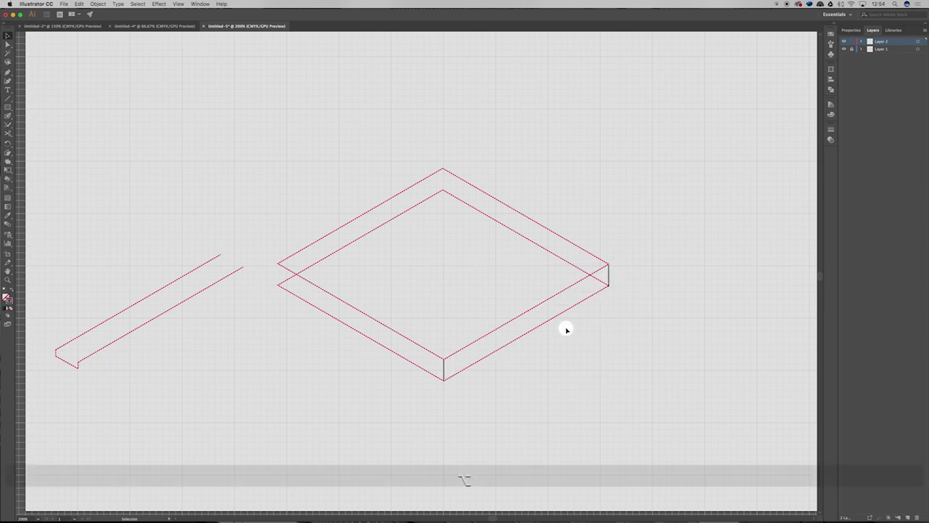
Draw a wavy slope with the Pen tool from the upper diamond's lower-left edge down to the middle of the front vertical line
{"action": "scroll", "coordinate": [565, 329], "scroll_direction": "up", "scroll_amount": 3}
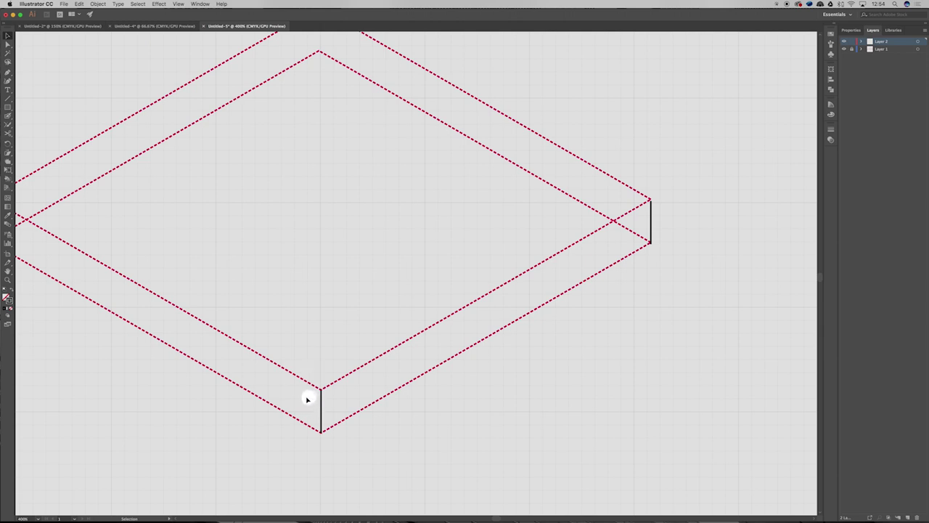
{"action": "key", "text": "p"}
{"action": "left_click_drag", "start_coordinate": [244, 357], "coordinate": [322, 412]}
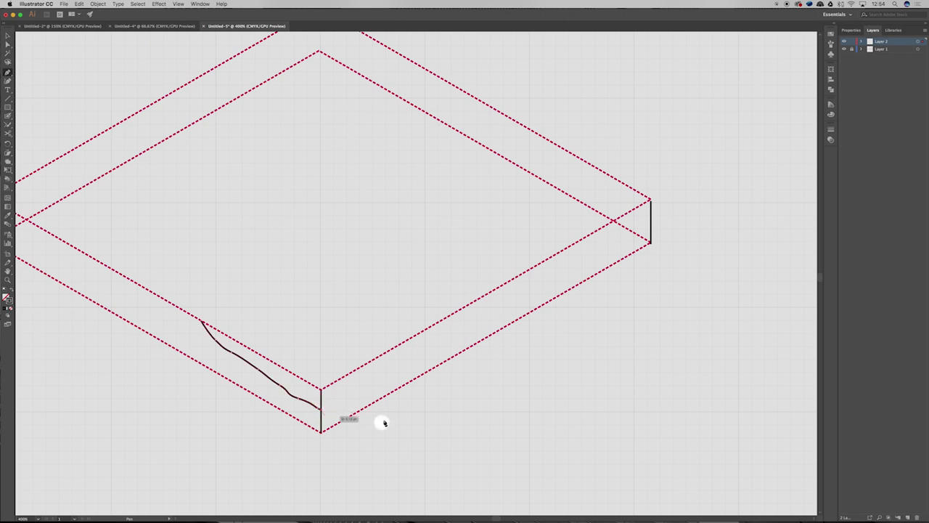
Copy the wavy slope line to the right corner so that it ends on the right vertical line
{"action": "key", "text": "v"}
{"action": "left_click", "coordinate": [342, 318]}
{"action": "left_click", "coordinate": [274, 382]}
{"action": "left_click_drag", "start_coordinate": [274, 382], "coordinate": [603, 193]}
{"action": "left_click", "coordinate": [644, 277]}
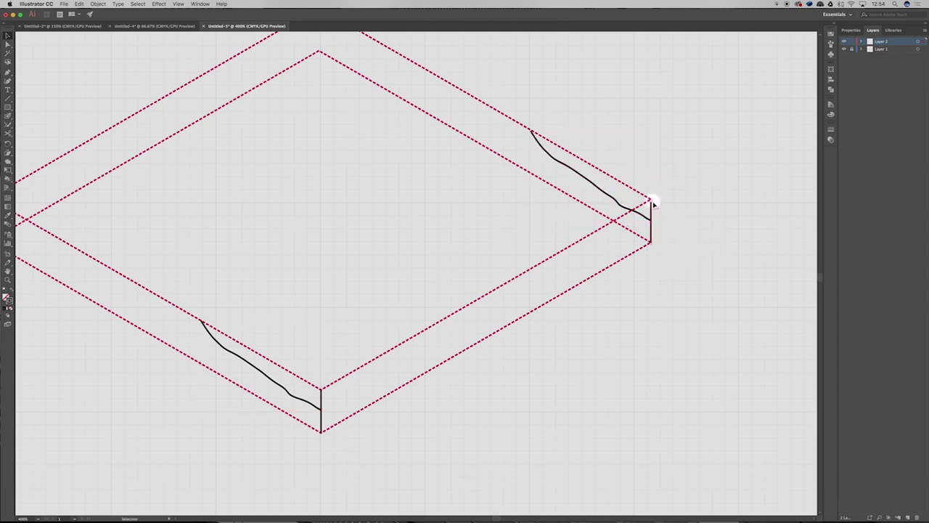
Shorten both vertical lines to the ends of the wavy slopes and connect those ends with a straight line
{"action": "left_click_drag", "start_coordinate": [652, 201], "coordinate": [651, 217]}
{"action": "left_click_drag", "start_coordinate": [320, 389], "coordinate": [650, 220]}
{"action": "key", "text": "backslash"}
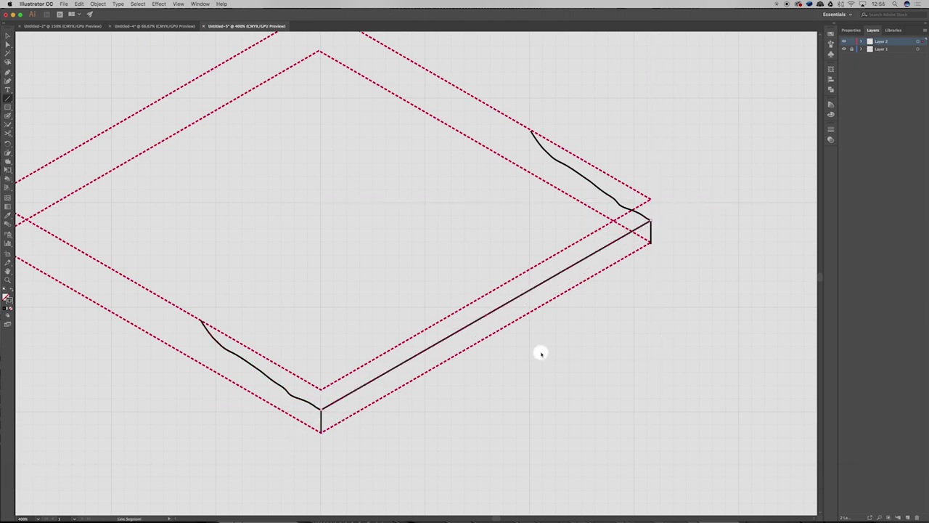
Draw a line along the lower diamond's lower-right edge and join it with the right vertical line's lower end at the corner
{"action": "left_click_drag", "start_coordinate": [321, 431], "coordinate": [650, 244]}
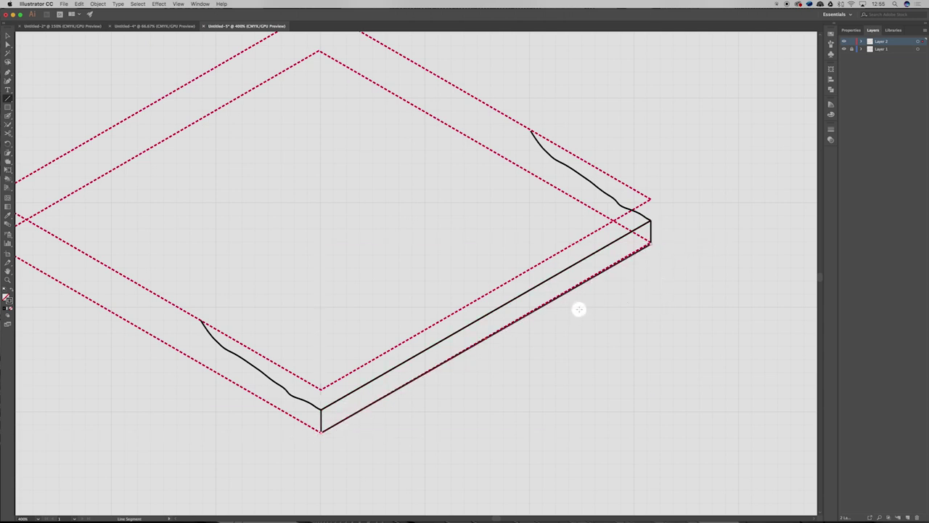
{"action": "scroll", "coordinate": [653, 243], "scroll_direction": "up", "scroll_amount": 5}
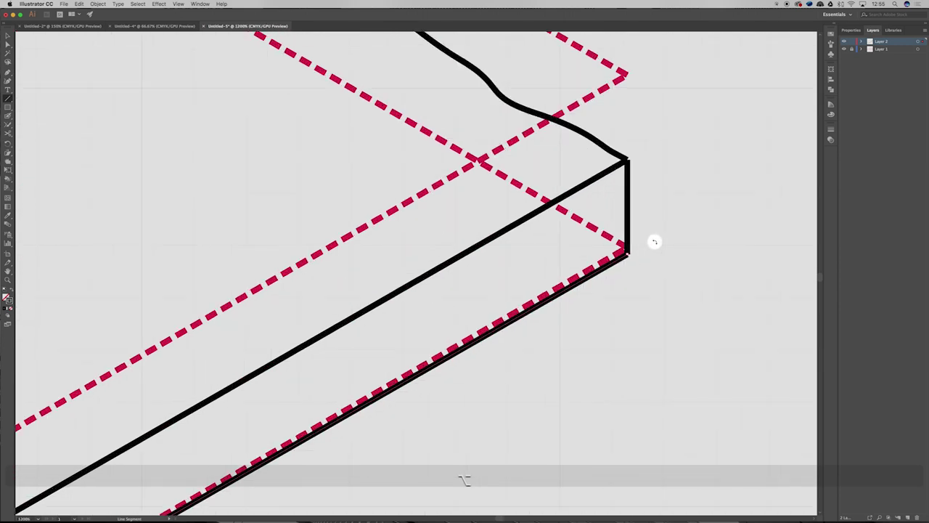
{"action": "key", "text": "v"}
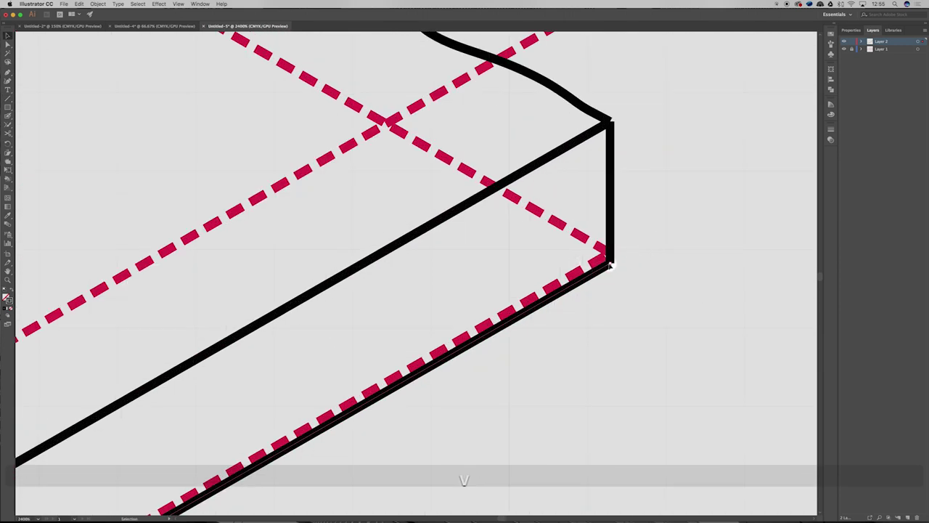
{"action": "key", "text": "Delete"}
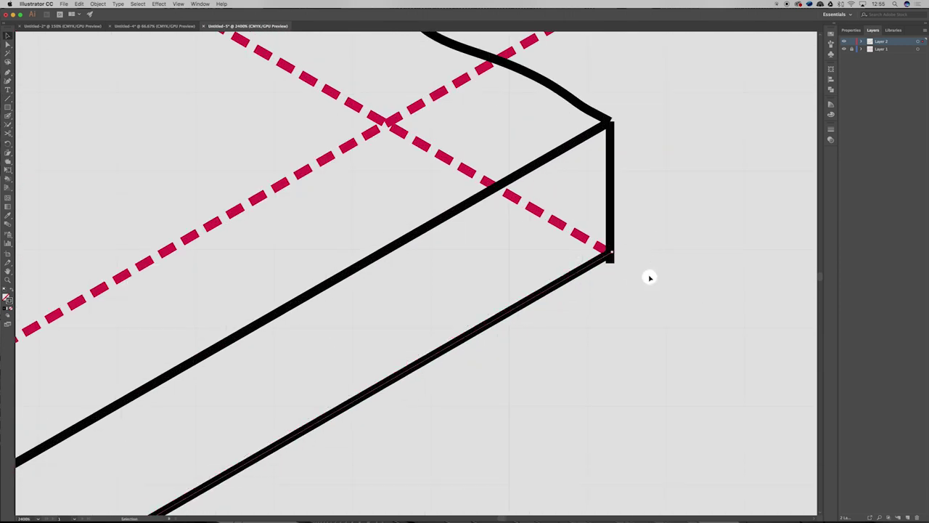
{"action": "left_click_drag", "start_coordinate": [610, 266], "coordinate": [612, 254]}
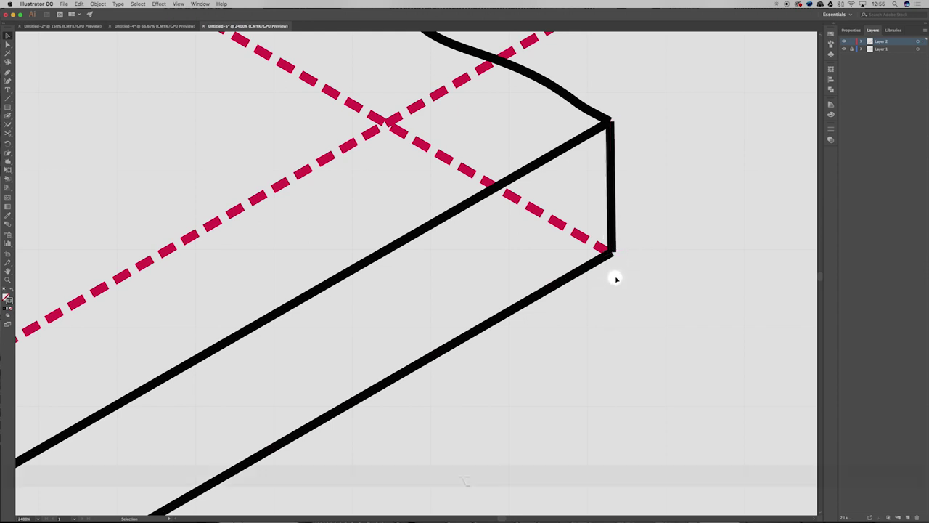
Join the right vertical line with the wavy slope at its upper end and the lower edge line at its lower end
{"action": "scroll", "coordinate": [615, 278], "scroll_direction": "down", "scroll_amount": 5}
{"action": "scroll", "coordinate": [616, 272], "scroll_direction": "up", "scroll_amount": 8}
{"action": "left_click_drag", "start_coordinate": [554, 276], "coordinate": [562, 296]}
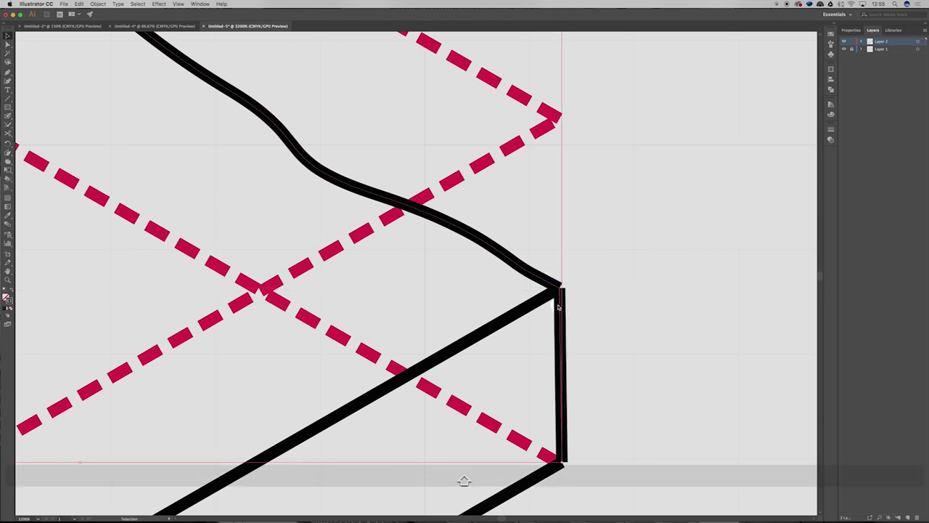
{"action": "right_click", "coordinate": [558, 307]}
{"action": "left_click", "coordinate": [573, 320]}
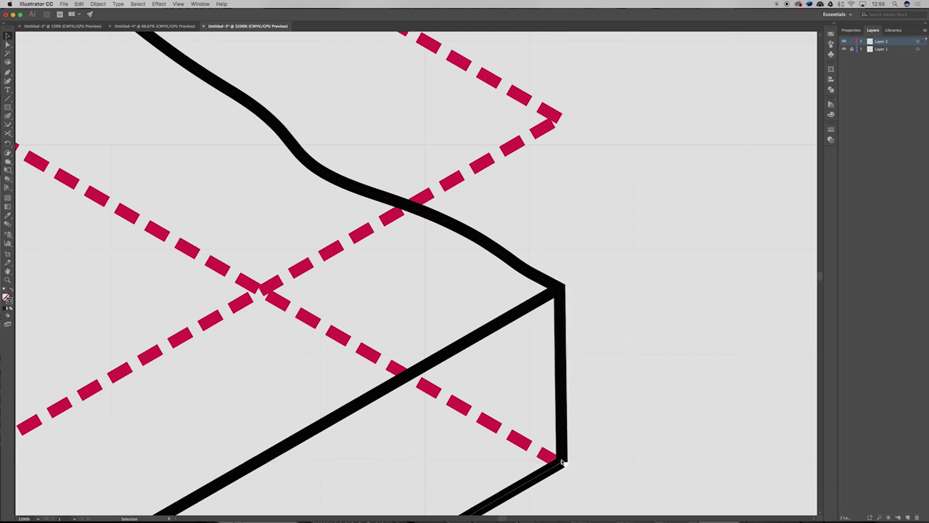
{"action": "left_click", "coordinate": [562, 461], "text": "shift"}
{"action": "right_click", "coordinate": [562, 461]}
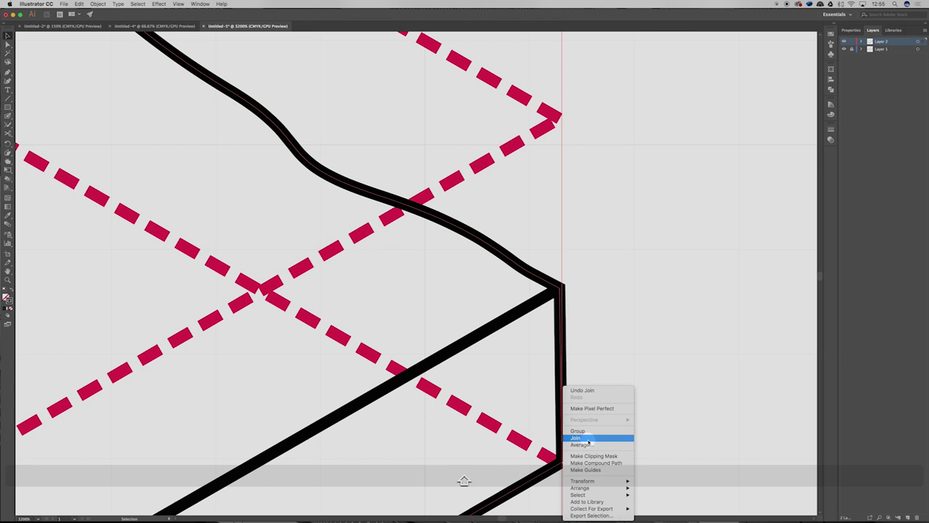
{"action": "left_click", "coordinate": [588, 438]}
{"action": "left_click", "coordinate": [663, 390]}
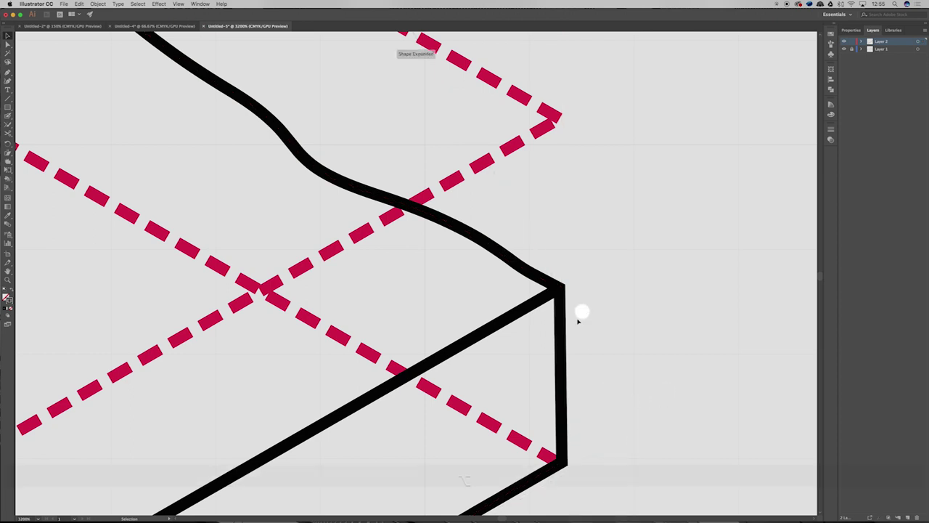
Connect the upper ends of the two wavy slopes with a straight line and place a parallel copy of it farther back
{"action": "scroll", "coordinate": [578, 320], "scroll_direction": "down", "scroll_amount": 15}
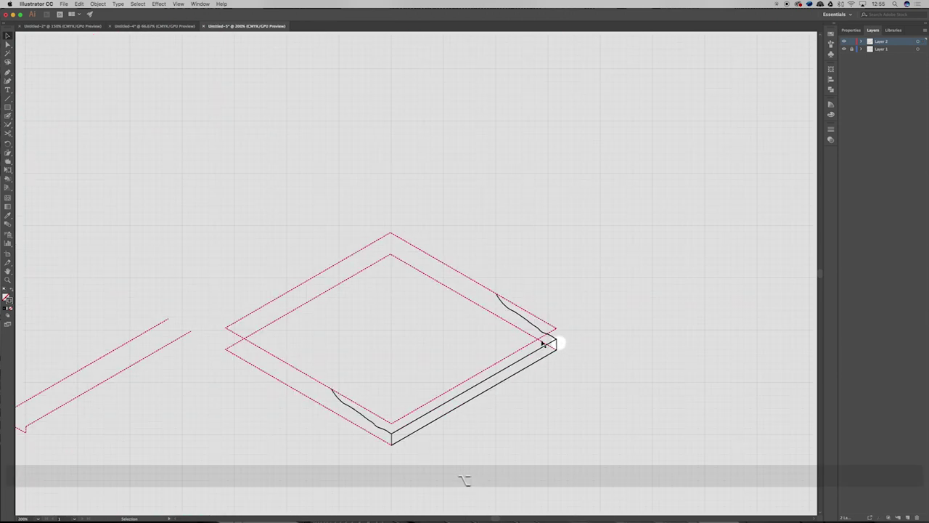
{"action": "scroll", "coordinate": [251, 377], "scroll_direction": "up", "scroll_amount": 2}
{"action": "scroll", "coordinate": [258, 376], "scroll_direction": "down", "scroll_amount": 3}
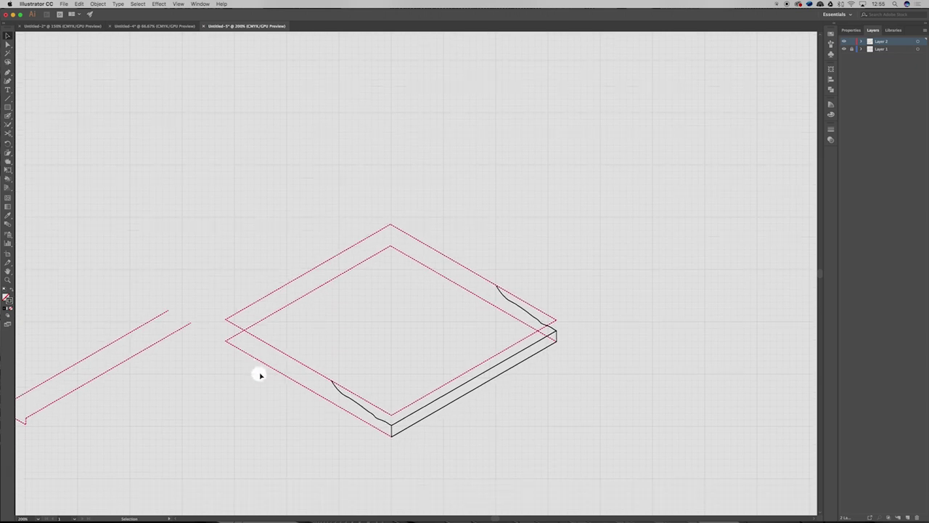
{"action": "scroll", "coordinate": [260, 375], "scroll_direction": "up", "scroll_amount": 4}
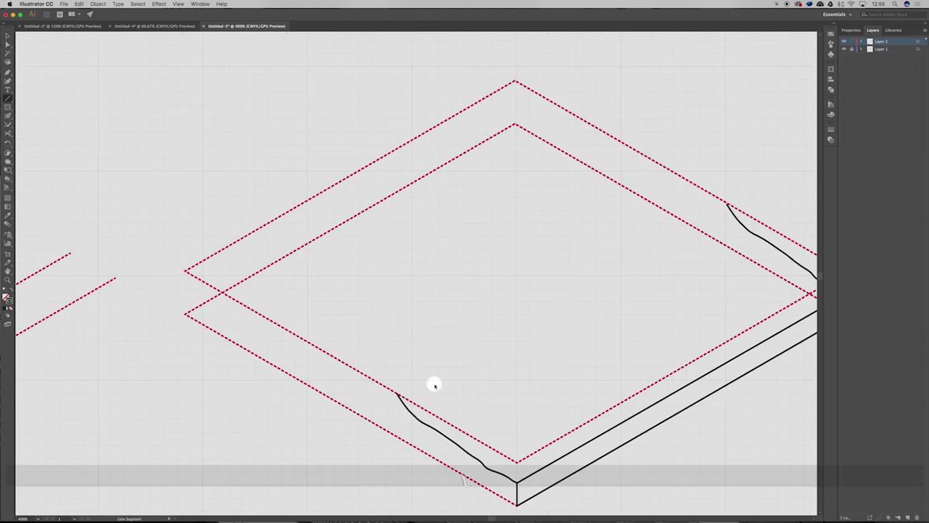
{"action": "left_click_drag", "start_coordinate": [395, 392], "coordinate": [725, 206]}
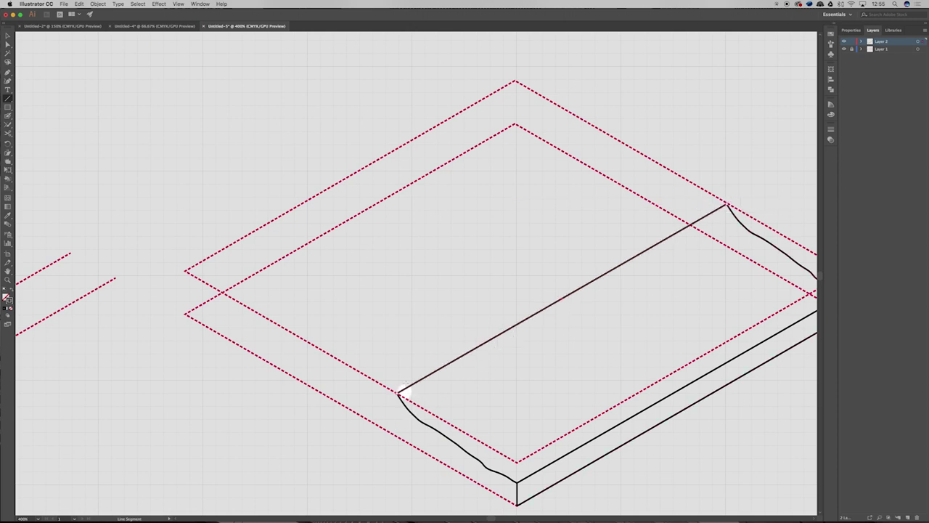
{"action": "key", "text": "v"}
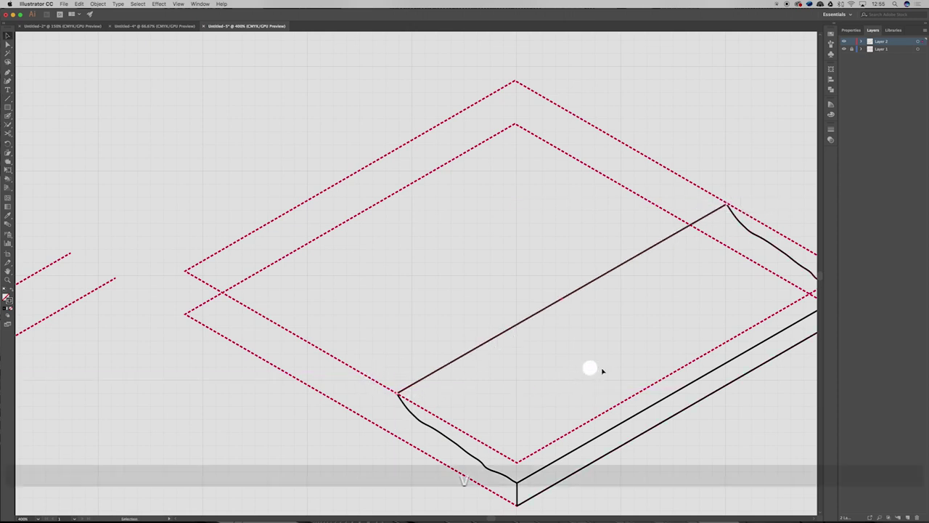
{"action": "left_click_drag", "start_coordinate": [543, 311], "coordinate": [508, 289]}
{"action": "scroll", "coordinate": [232, 336], "scroll_direction": "down", "scroll_amount": 1}
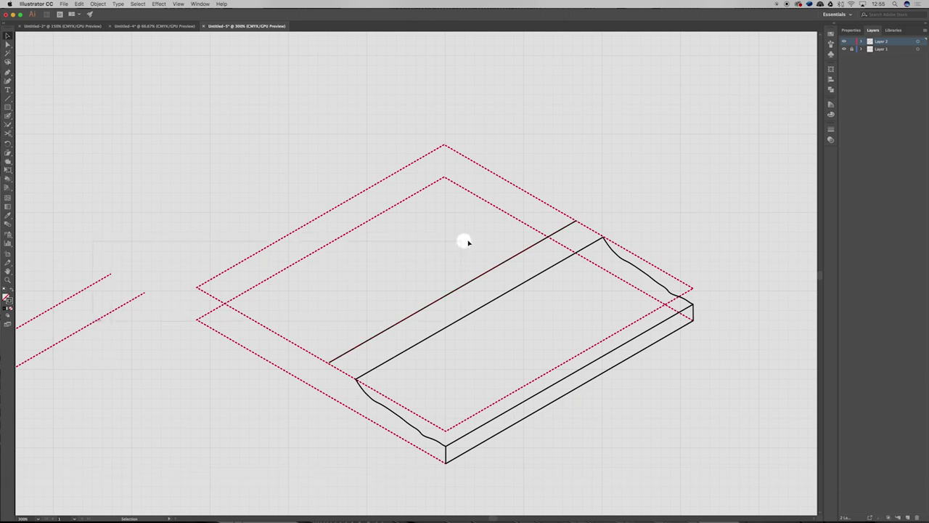
Move the dashed channel guide onto the upper diamond beside the copied line, and copy that line onto the guide's far edge
{"action": "left_click", "coordinate": [91, 323]}
{"action": "left_click_drag", "start_coordinate": [92, 325], "coordinate": [523, 246]}
{"action": "left_click", "coordinate": [559, 215]}
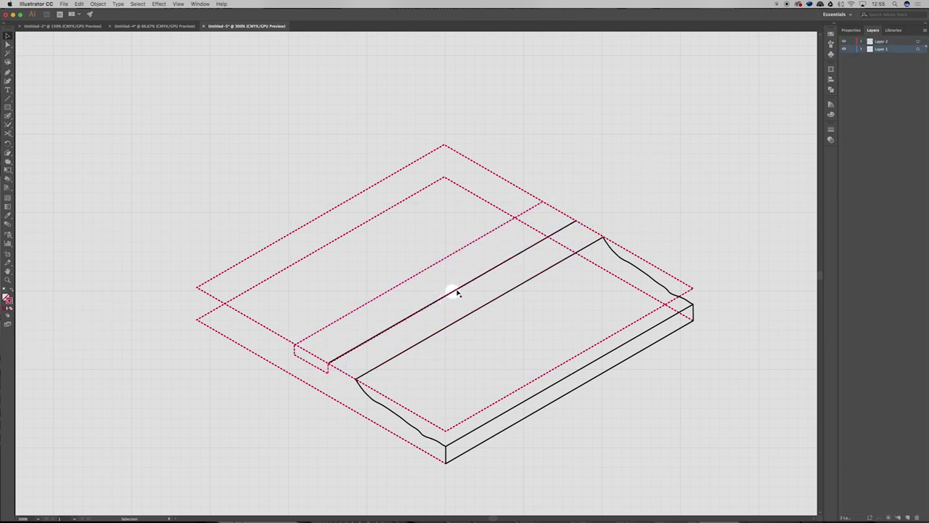
{"action": "left_click_drag", "start_coordinate": [456, 286], "coordinate": [422, 266]}
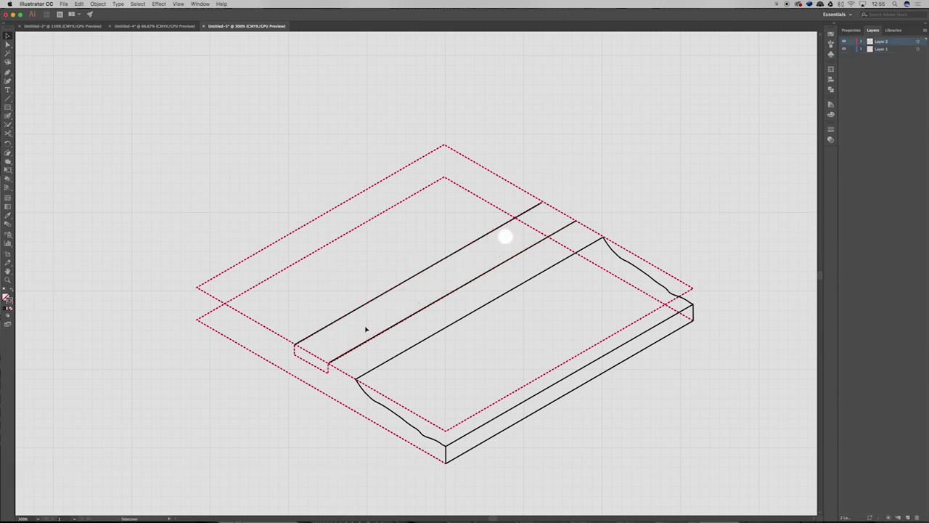
Trace the channel guide's front end with two short vertical lines, a lower line and an upper line
{"action": "scroll", "coordinate": [289, 361], "scroll_direction": "up", "scroll_amount": 3}
{"action": "key", "text": "backslash"}
{"action": "left_click_drag", "start_coordinate": [308, 314], "coordinate": [307, 343]}
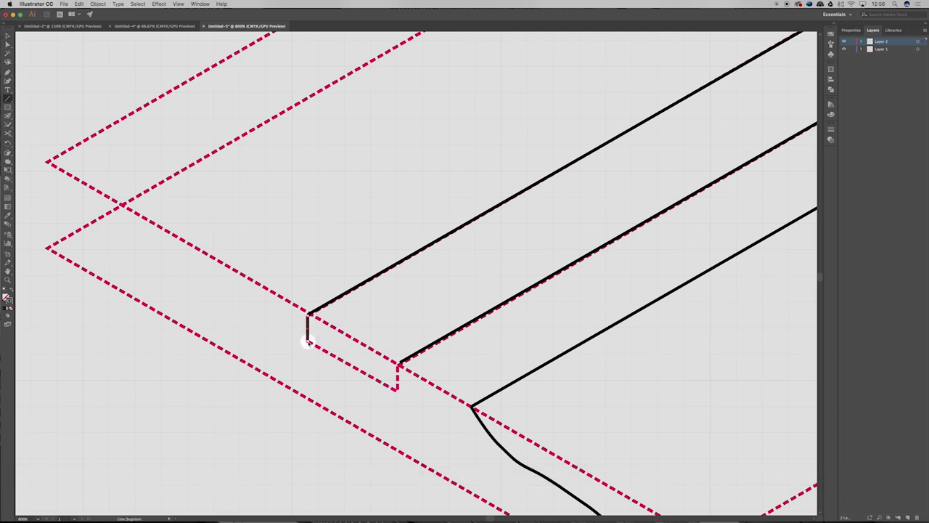
{"action": "left_click_drag", "start_coordinate": [399, 362], "coordinate": [398, 390]}
{"action": "left_click_drag", "start_coordinate": [308, 341], "coordinate": [398, 392]}
{"action": "left_click_drag", "start_coordinate": [308, 313], "coordinate": [399, 363]}
Draw a line across the back ends of the two channel lines and extend the far channel line to meet it
{"action": "scroll", "coordinate": [674, 302], "scroll_direction": "down", "scroll_amount": 2, "text": "alt"}
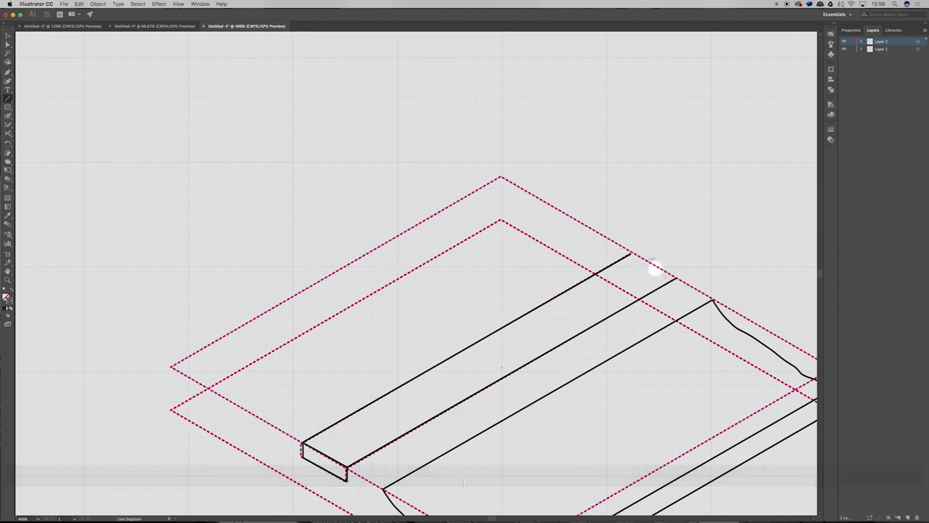
{"action": "left_click_drag", "start_coordinate": [675, 277], "coordinate": [631, 253]}
{"action": "scroll", "coordinate": [638, 253], "scroll_direction": "up", "scroll_amount": 5, "text": "alt"}
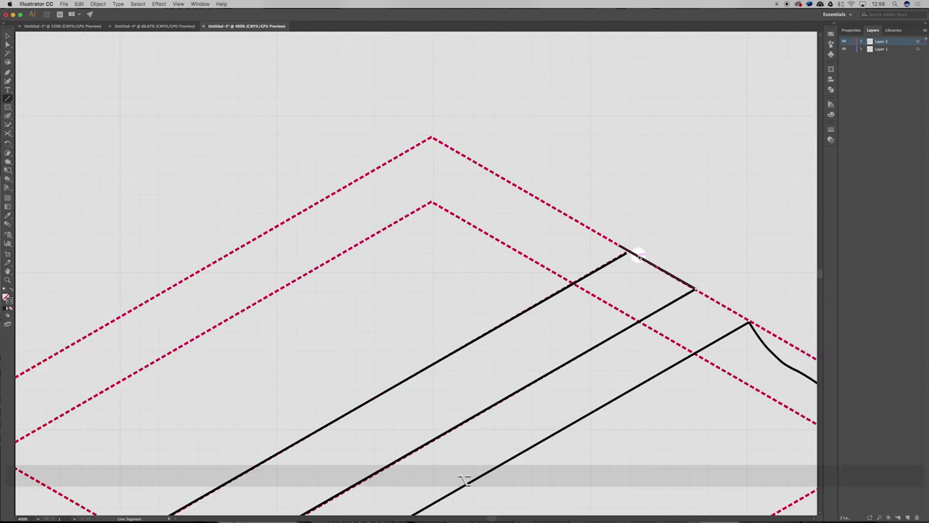
{"action": "left_click", "coordinate": [515, 231]}
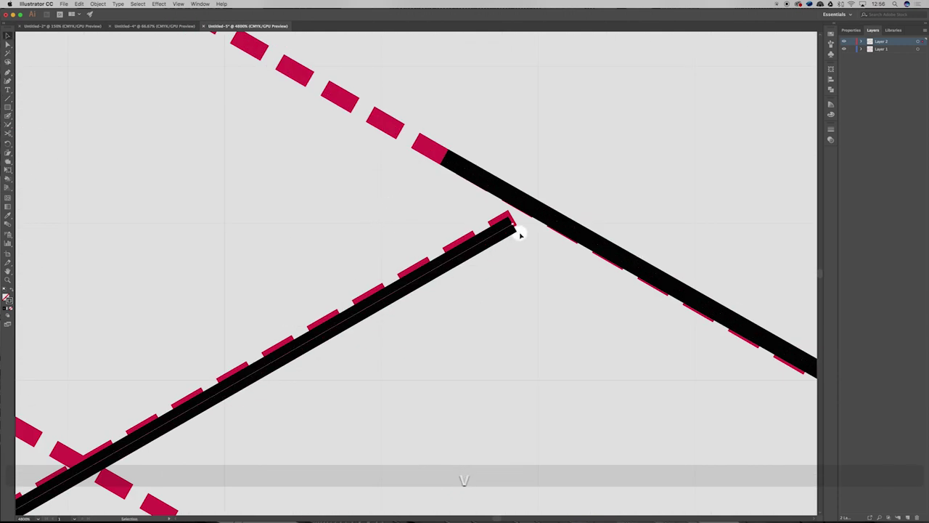
{"action": "left_click_drag", "start_coordinate": [522, 226], "coordinate": [537, 211]}
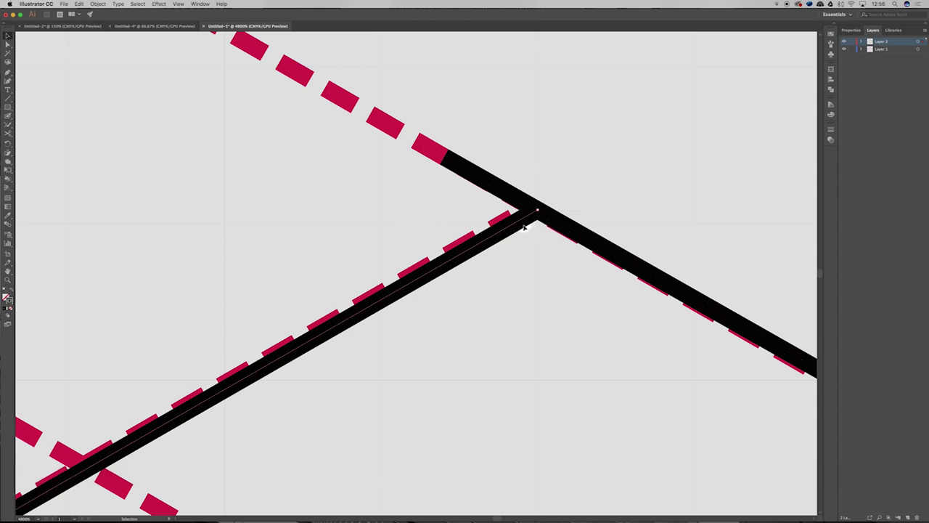
Cut the channel's back line at the far corner with the Scissors tool and delete the overhanging piece
{"action": "key", "text": "c"}
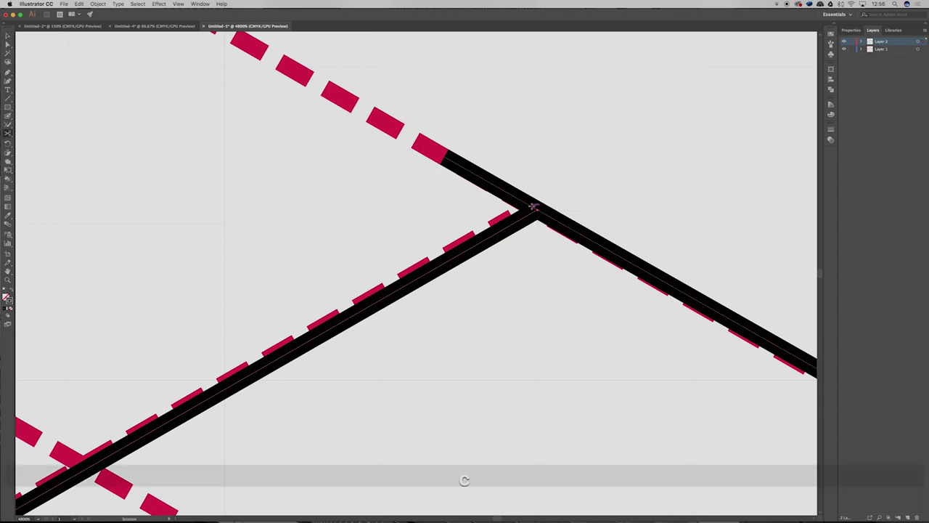
{"action": "left_click", "coordinate": [535, 207]}
{"action": "key", "text": "v"}
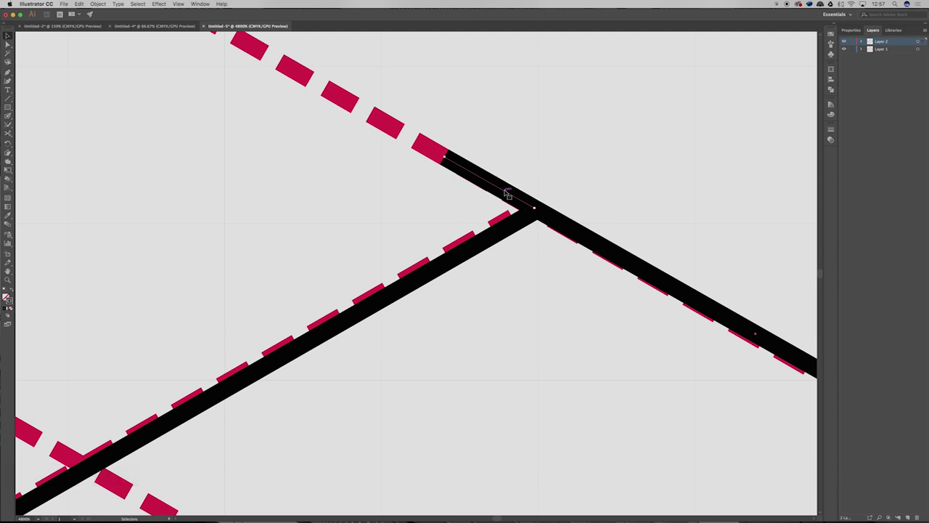
{"action": "left_click", "coordinate": [507, 194]}
{"action": "key", "text": "Delete"}
Join the far channel line with the trimmed back line at their shared corner
{"action": "left_click", "coordinate": [523, 221]}
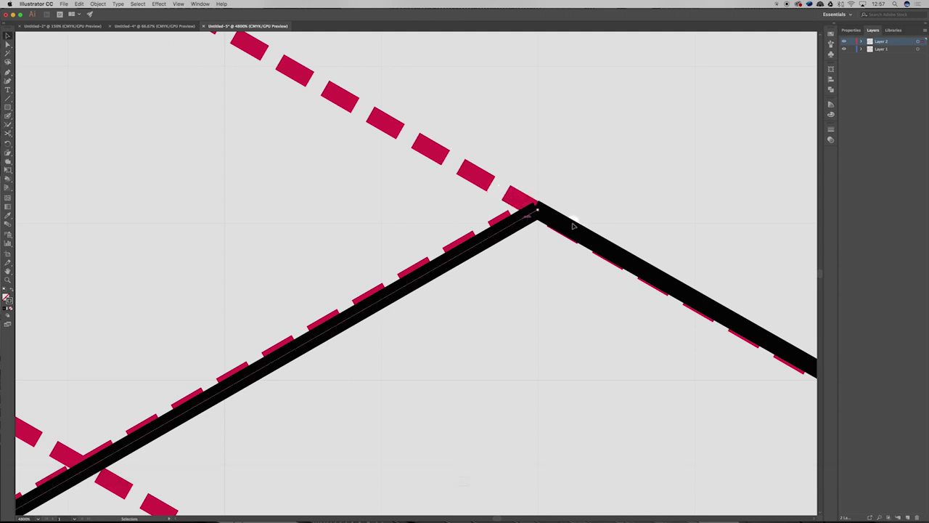
{"action": "left_click", "coordinate": [574, 231], "text": "shift"}
{"action": "right_click", "coordinate": [573, 231]}
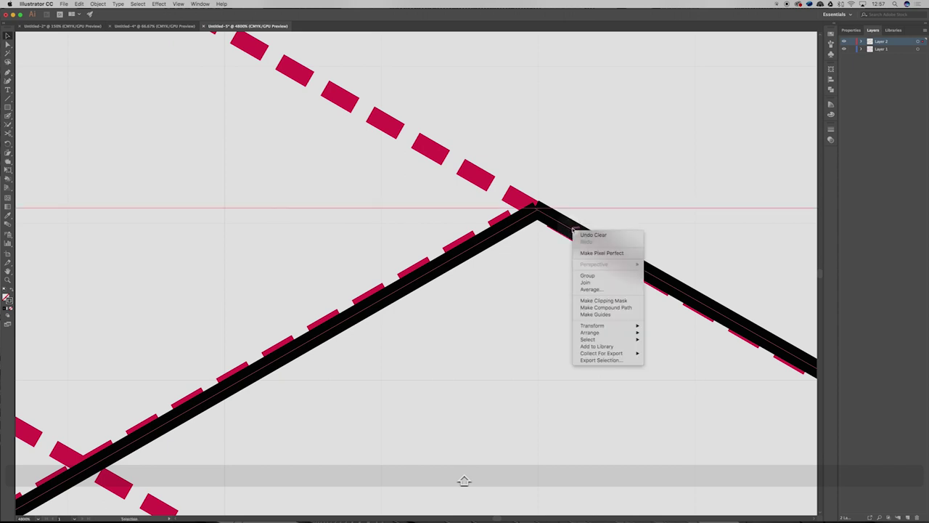
{"action": "left_click", "coordinate": [585, 282]}
{"action": "scroll", "coordinate": [486, 312], "scroll_direction": "down", "scroll_amount": 2}
{"action": "scroll", "coordinate": [467, 331], "scroll_direction": "down", "scroll_amount": 10}
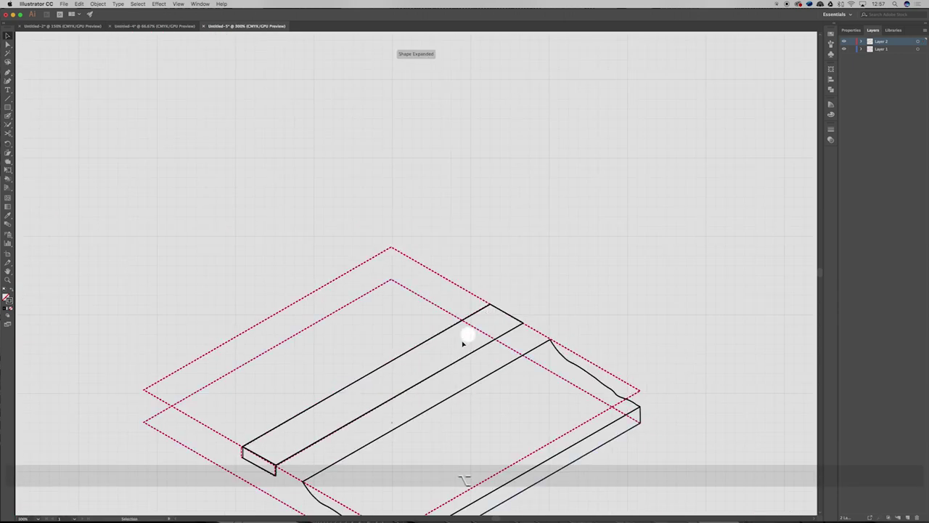
Connect the channel's near edge to the slope tops on both sides, and draw short lines outward from its far edge along the guides
{"action": "key", "text": "backslash"}
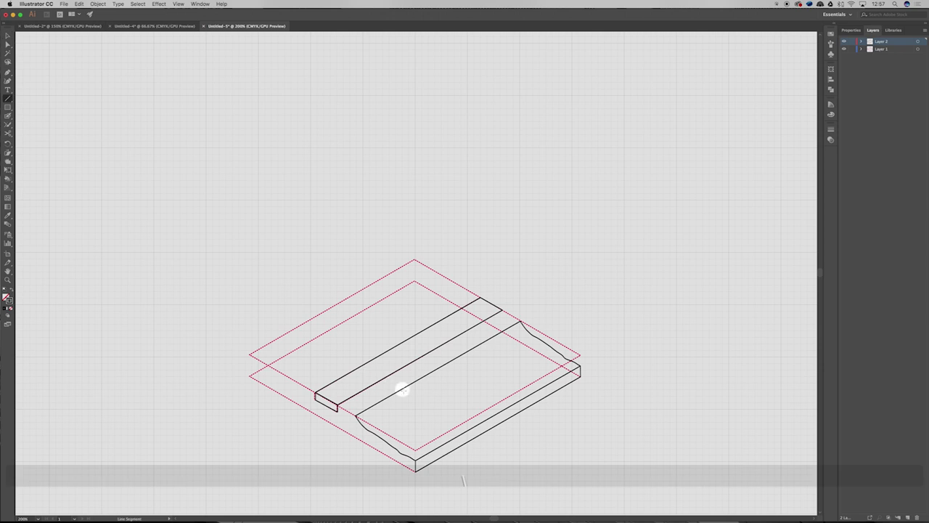
{"action": "scroll", "coordinate": [409, 384], "scroll_direction": "up", "scroll_amount": 2}
{"action": "left_click_drag", "start_coordinate": [625, 262], "coordinate": [589, 243]}
{"action": "left_click_drag", "start_coordinate": [259, 429], "coordinate": [296, 452]}
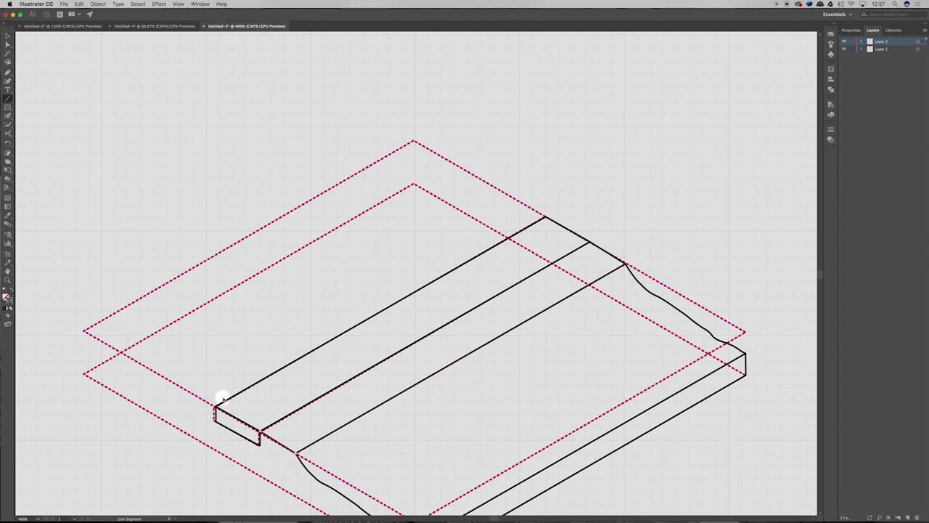
{"action": "left_click_drag", "start_coordinate": [223, 397], "coordinate": [185, 392]}
{"action": "left_click_drag", "start_coordinate": [545, 220], "coordinate": [531, 205]}
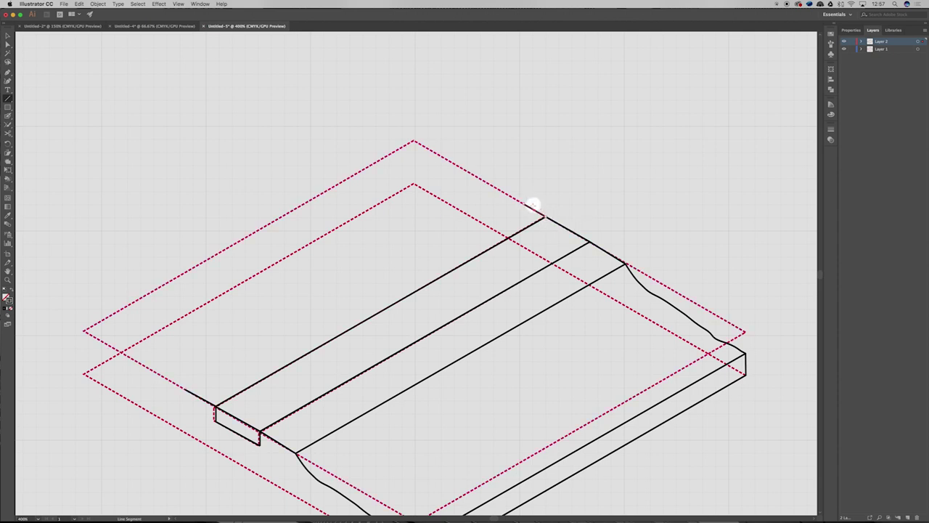
Draw a vertical line from the lower diamond's left corner up past the upper diamond's left corner
{"action": "key", "text": "p"}
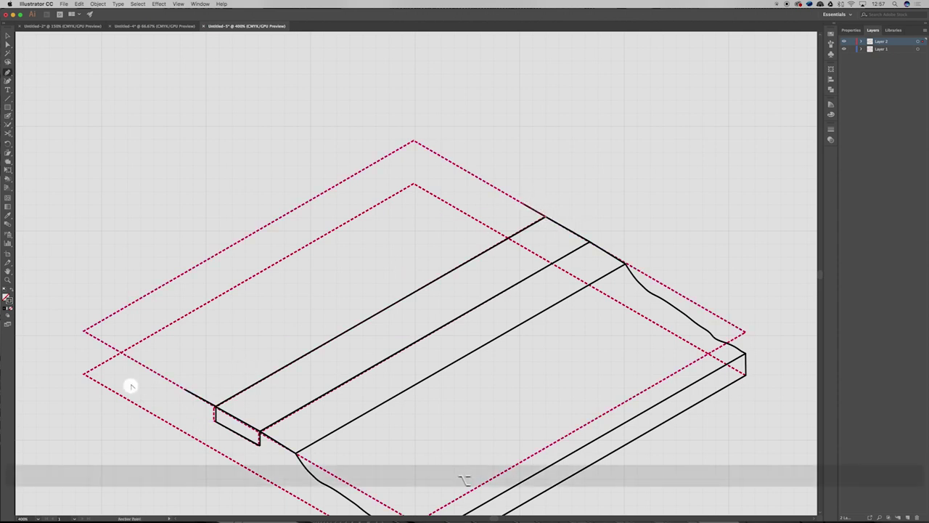
{"action": "scroll", "coordinate": [135, 379], "scroll_direction": "up", "scroll_amount": 3, "text": "alt"}
{"action": "scroll", "coordinate": [138, 347], "scroll_direction": "down", "scroll_amount": 1, "text": "alt"}
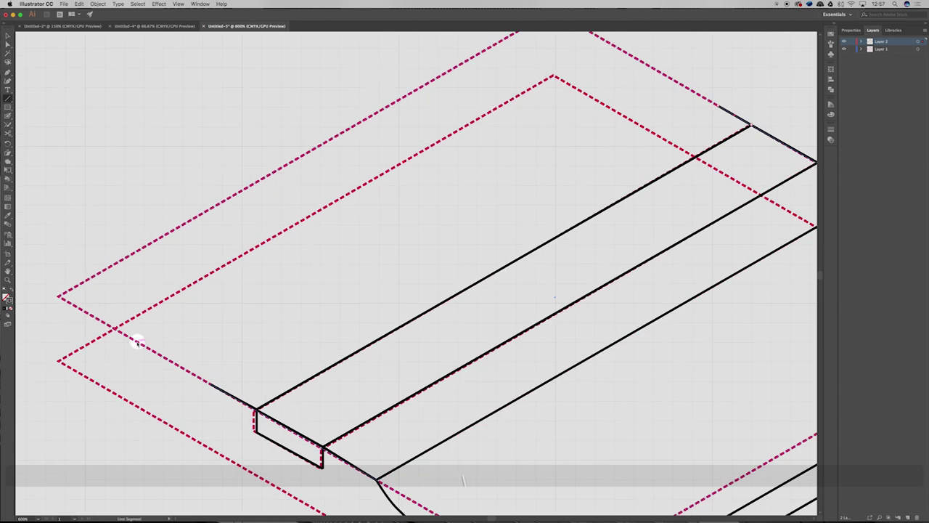
{"action": "left_click", "coordinate": [58, 359]}
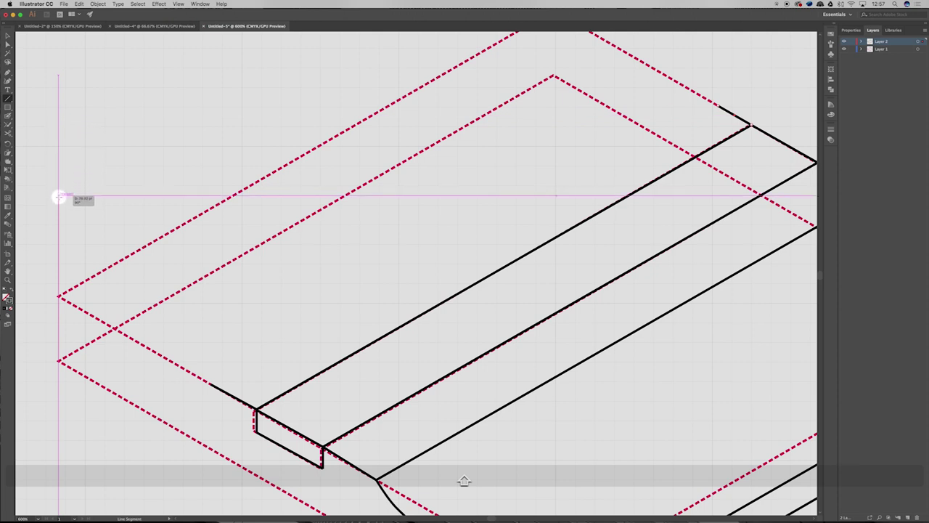
{"action": "left_click", "coordinate": [58, 209]}
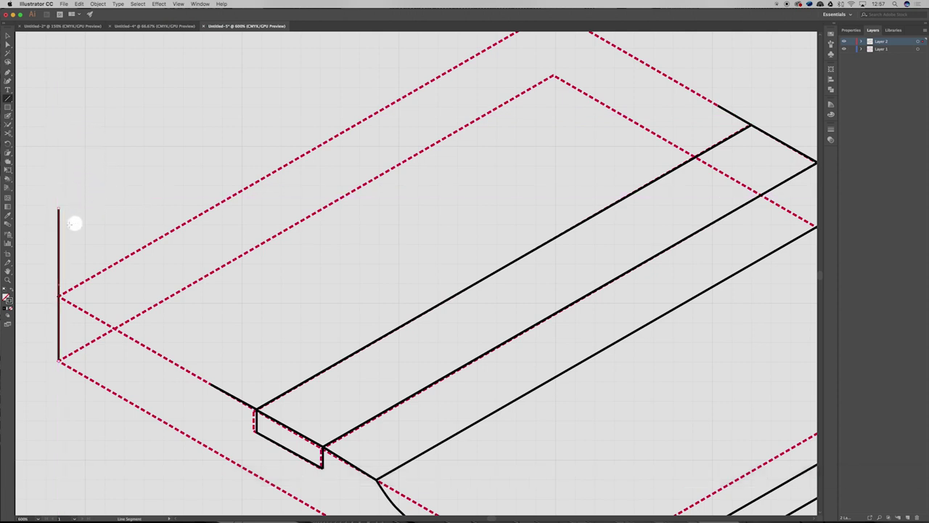
Draw a curved hill slope with the Pen tool from the short line beside the channel up to the left vertical line
{"action": "key", "text": "p"}
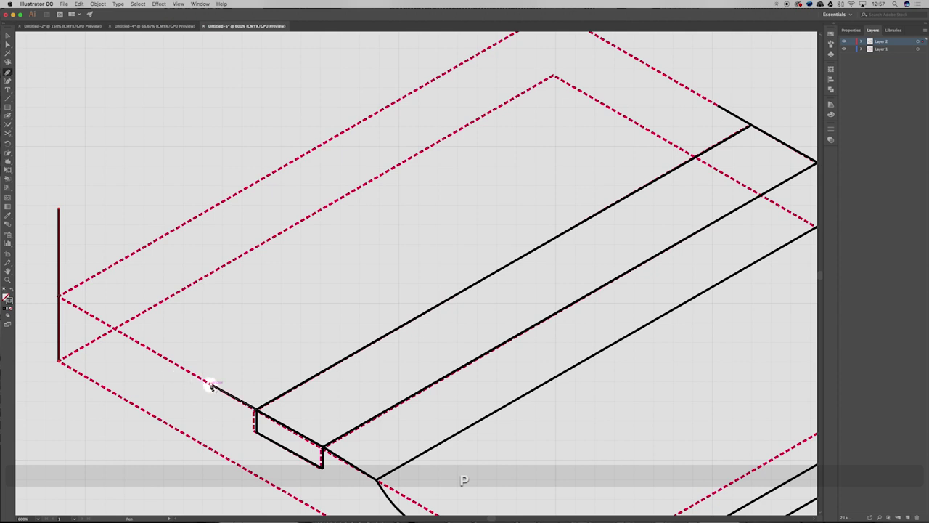
{"action": "left_click", "coordinate": [205, 371]}
{"action": "left_click_drag", "start_coordinate": [194, 362], "coordinate": [61, 234]}
Trim the left vertical line to the point where the curved hill slope meets it
{"action": "scroll", "coordinate": [51, 232], "scroll_direction": "up", "scroll_amount": 3}
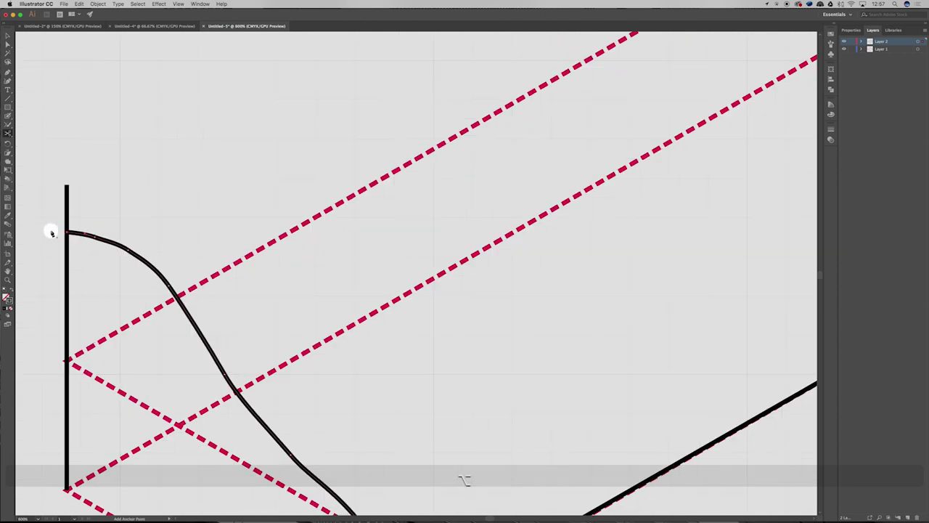
{"action": "scroll", "coordinate": [51, 233], "scroll_direction": "up", "scroll_amount": 3}
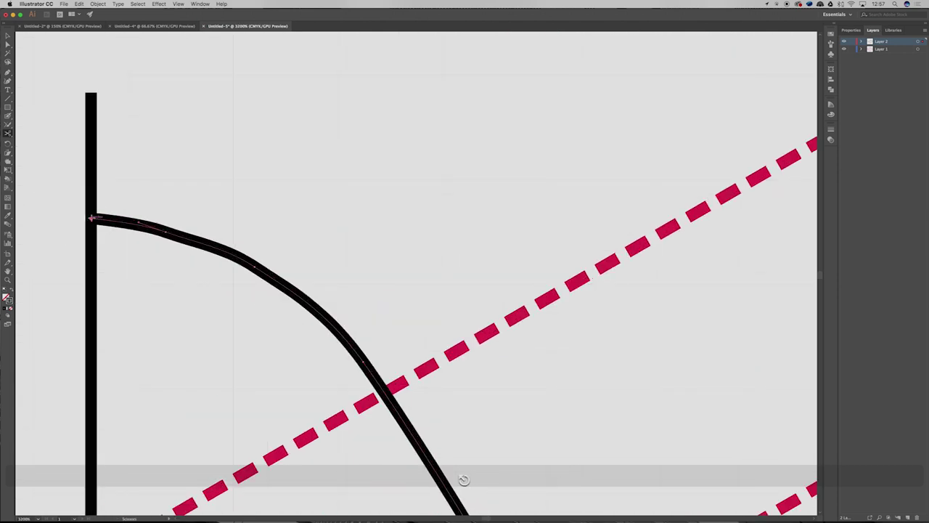
{"action": "left_click", "coordinate": [91, 216]}
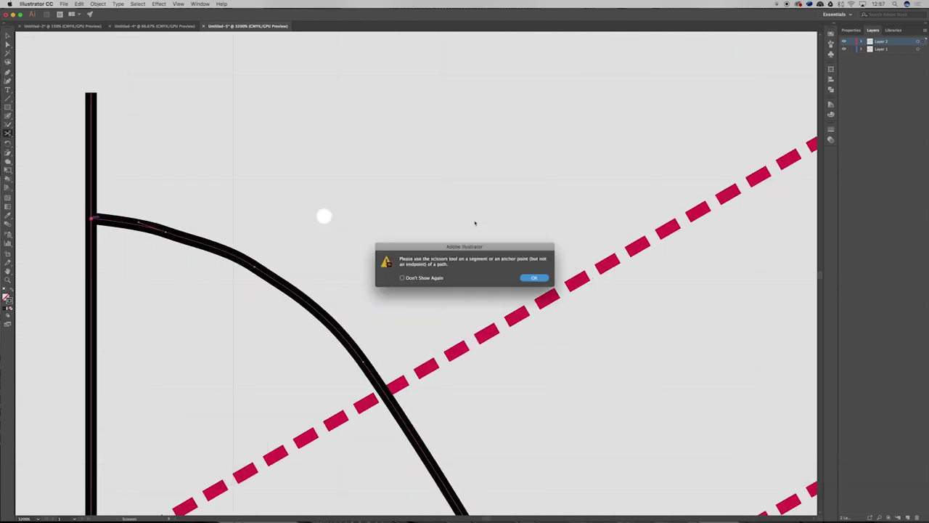
{"action": "left_click", "coordinate": [543, 277]}
{"action": "scroll", "coordinate": [372, 227], "scroll_direction": "down", "scroll_amount": 5}
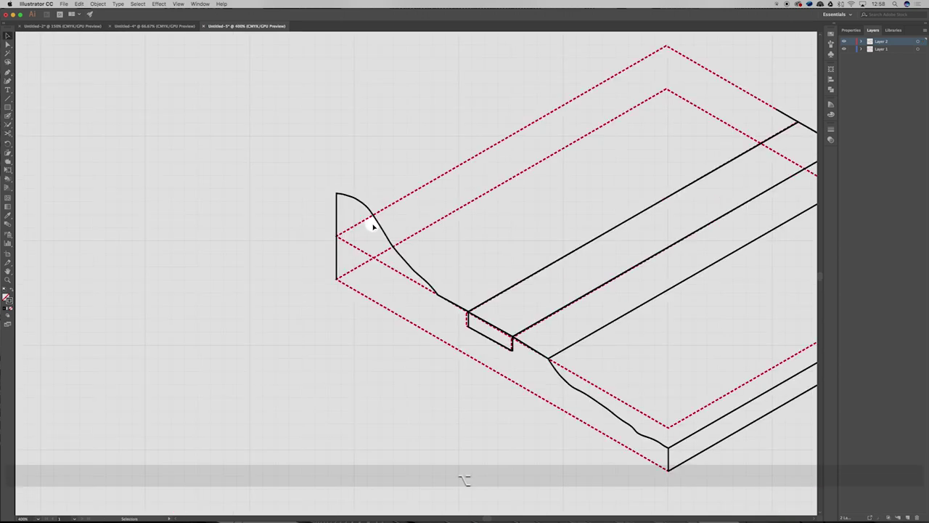
{"action": "scroll", "coordinate": [372, 228], "scroll_direction": "down", "scroll_amount": 2}
{"action": "key", "text": "super+z"}
{"action": "key", "text": "super+z"}
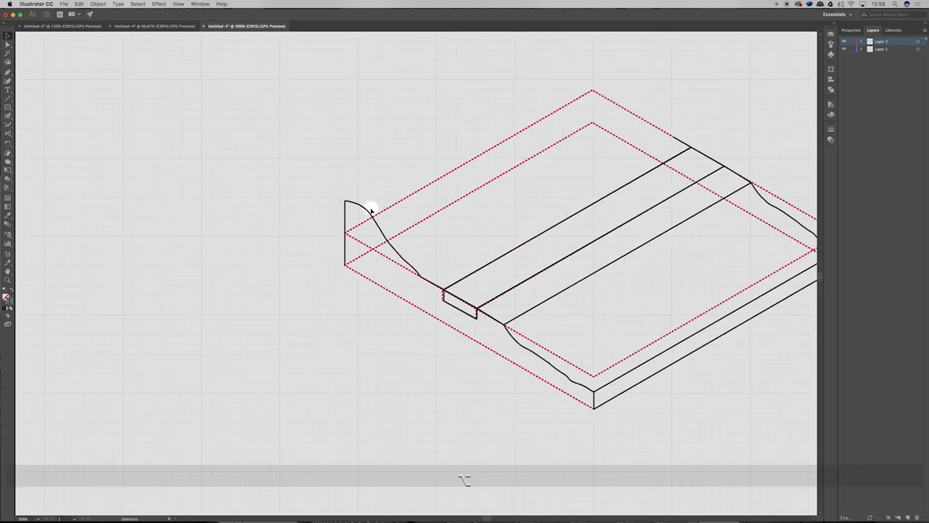
Duplicate the hill slope and its vertical edge line onto the back corner of the isometric block
{"action": "left_click_drag", "start_coordinate": [369, 210], "coordinate": [607, 64]}
{"action": "key", "text": "super+z"}
{"action": "left_click", "coordinate": [341, 197]}
{"action": "left_click", "coordinate": [712, 83]}
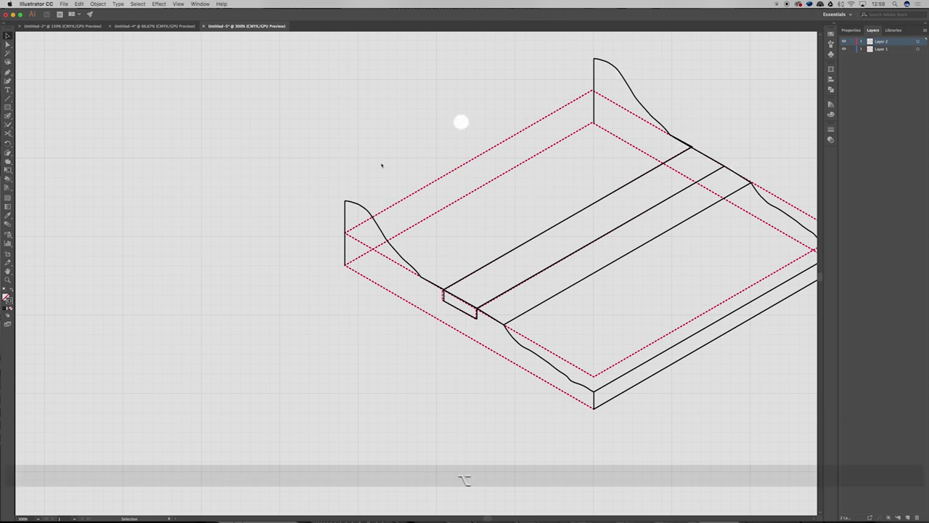
Connect the two hilltops with a straight line, hide Layer 1, and delete the hidden vertical line at the back corner
{"action": "key", "text": "backslash"}
{"action": "mouse_move", "coordinate": [346, 201]}
{"action": "left_mouse_down"}
{"action": "mouse_move", "coordinate": [600, 65]}
{"action": "mouse_move", "coordinate": [593, 58]}
{"action": "left_mouse_up"}
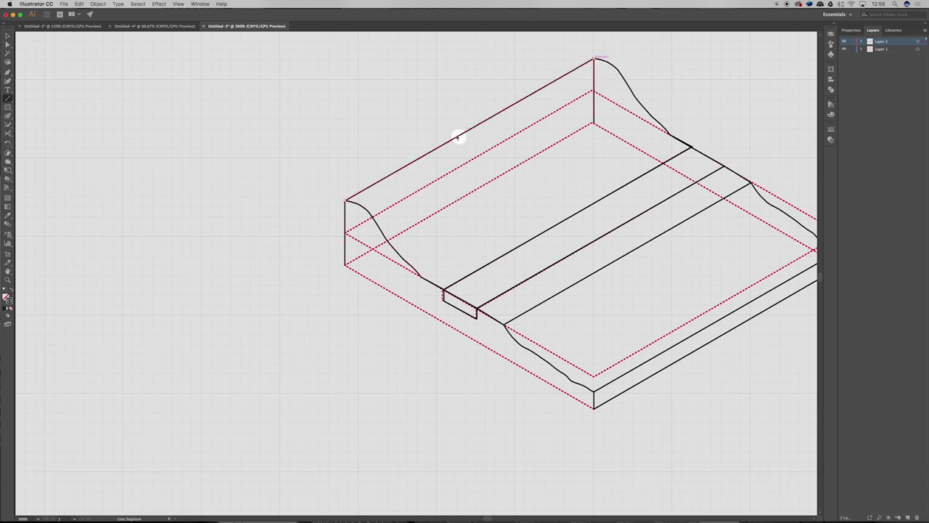
{"action": "left_click", "coordinate": [845, 50]}
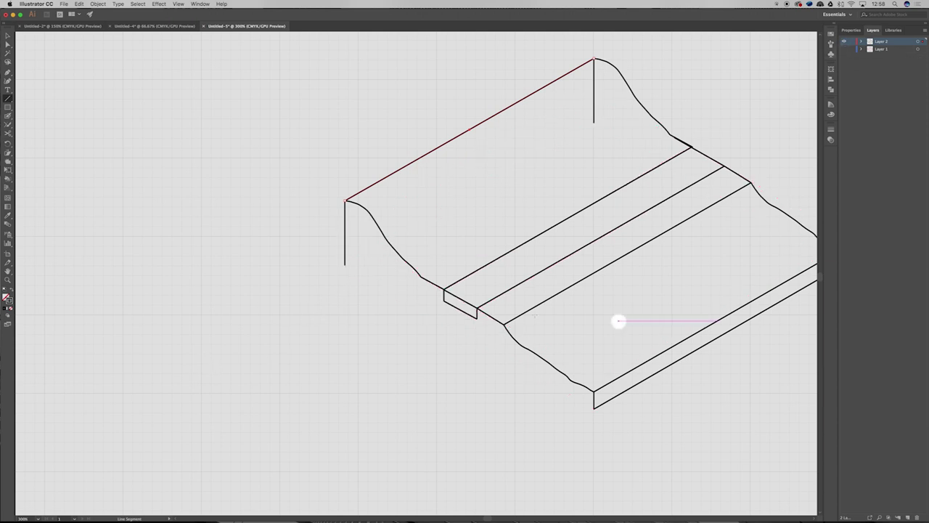
{"action": "scroll", "coordinate": [422, 312], "scroll_direction": "down", "scroll_amount": 2}
{"action": "scroll", "coordinate": [705, 289], "scroll_direction": "up", "scroll_amount": 2}
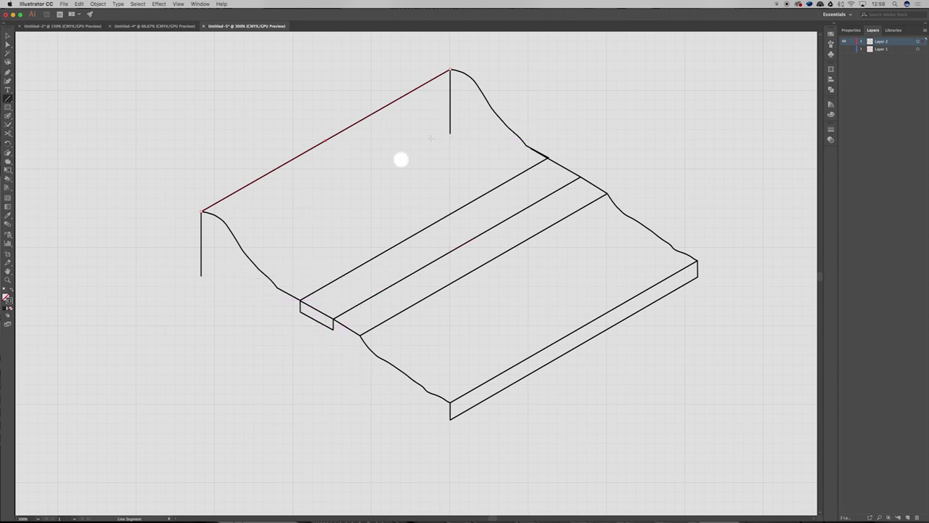
{"action": "key", "text": "v"}
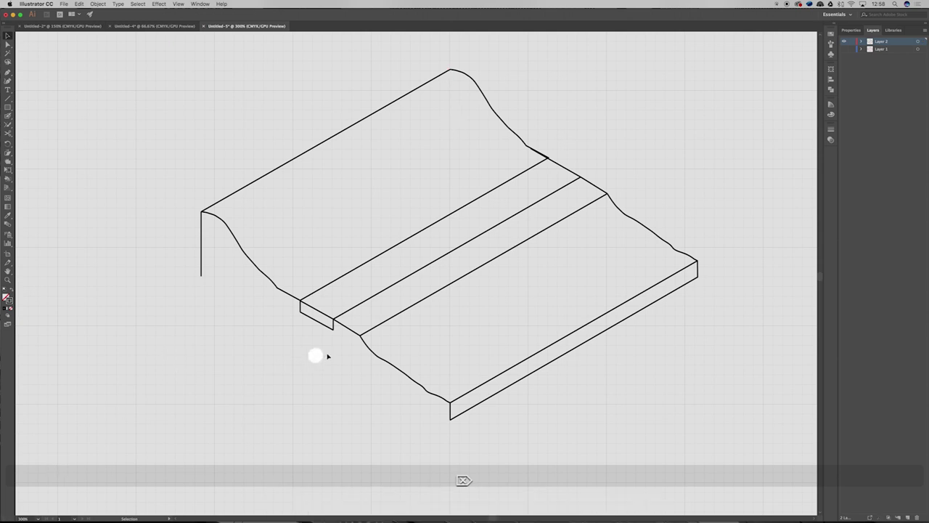
Show Layer 1 and draw the block's front bottom edge from the front corner to the base of the hill's vertical edge
{"action": "left_click", "coordinate": [844, 48]}
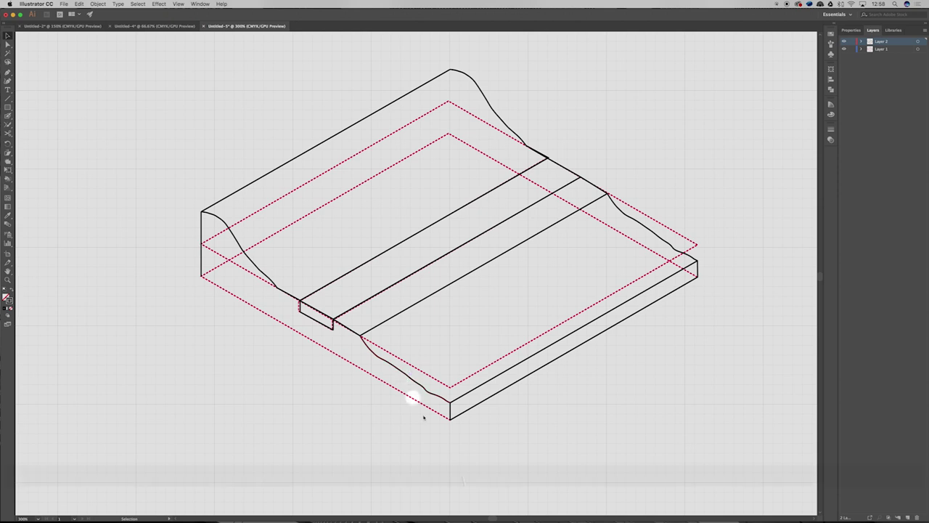
{"action": "key", "text": "backslash"}
{"action": "left_click_drag", "start_coordinate": [450, 419], "coordinate": [202, 277]}
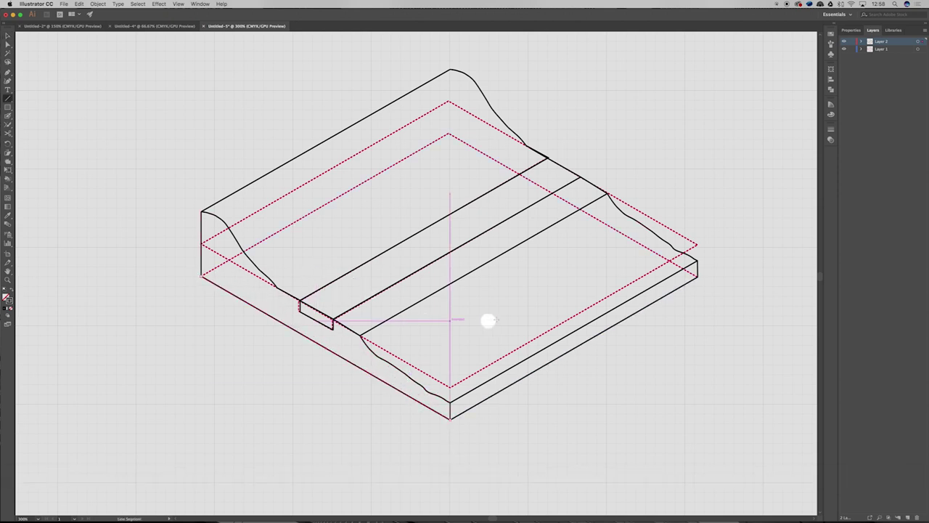
{"action": "key", "text": "v"}
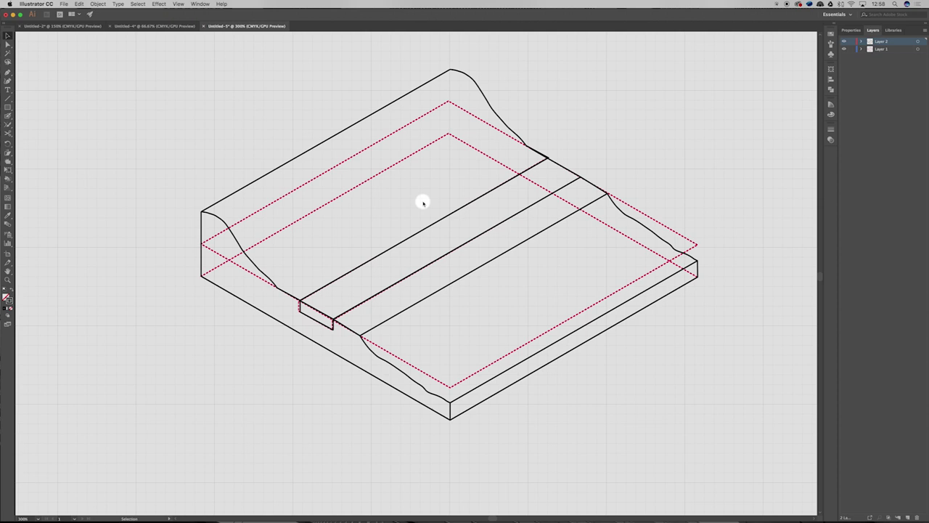
With a 0.5 pt stroke, draw four parallel contour lines across the hill between its front and back profiles, hiding Layer 1
{"action": "key", "text": "backslash"}
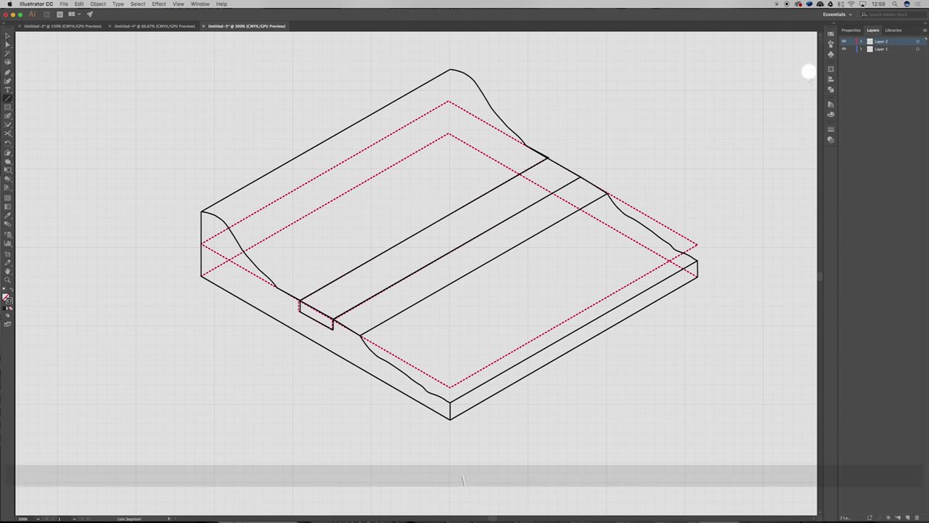
{"action": "left_click", "coordinate": [831, 135]}
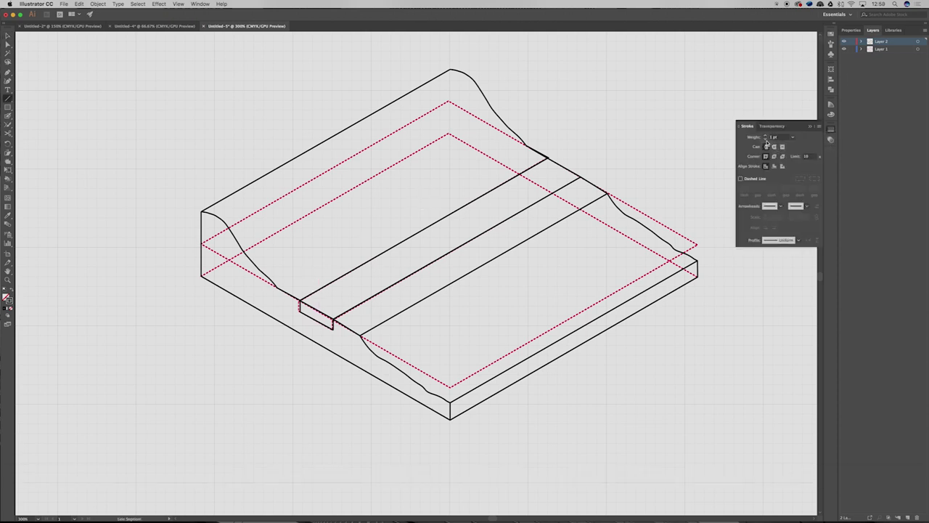
{"action": "left_click", "coordinate": [765, 140]}
{"action": "mouse_move", "coordinate": [278, 289]}
{"action": "left_mouse_down"}
{"action": "mouse_move", "coordinate": [539, 151]}
{"action": "mouse_move", "coordinate": [524, 146]}
{"action": "left_mouse_up"}
{"action": "left_click", "coordinate": [845, 49]}
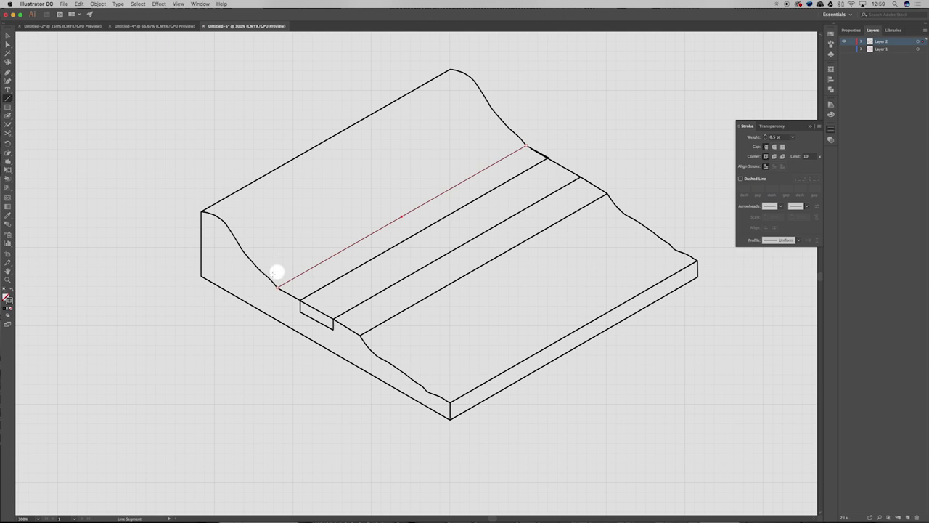
{"action": "mouse_move", "coordinate": [258, 265]}
{"action": "left_mouse_down"}
{"action": "mouse_move", "coordinate": [489, 155]}
{"action": "mouse_move", "coordinate": [515, 133]}
{"action": "mouse_move", "coordinate": [506, 127]}
{"action": "left_mouse_up"}
{"action": "left_click_drag", "start_coordinate": [231, 233], "coordinate": [483, 94]}
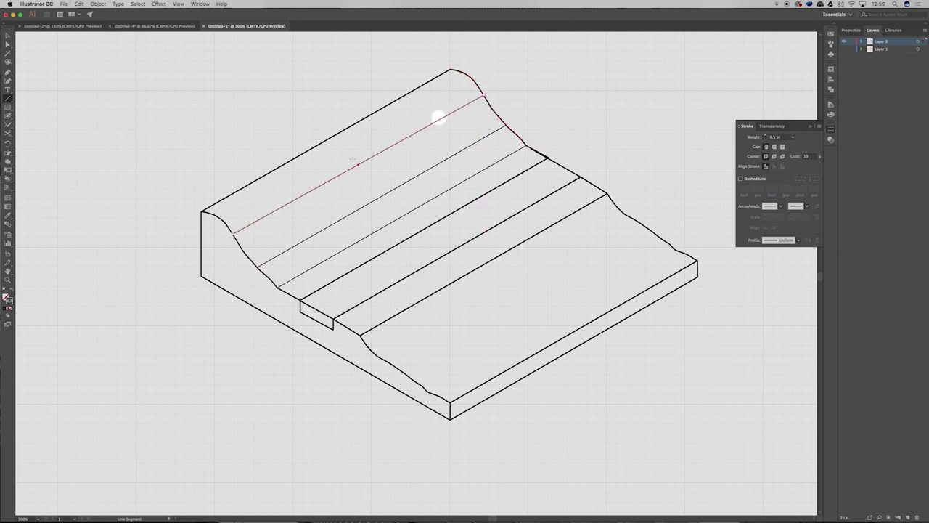
{"action": "left_click_drag", "start_coordinate": [220, 217], "coordinate": [470, 77]}
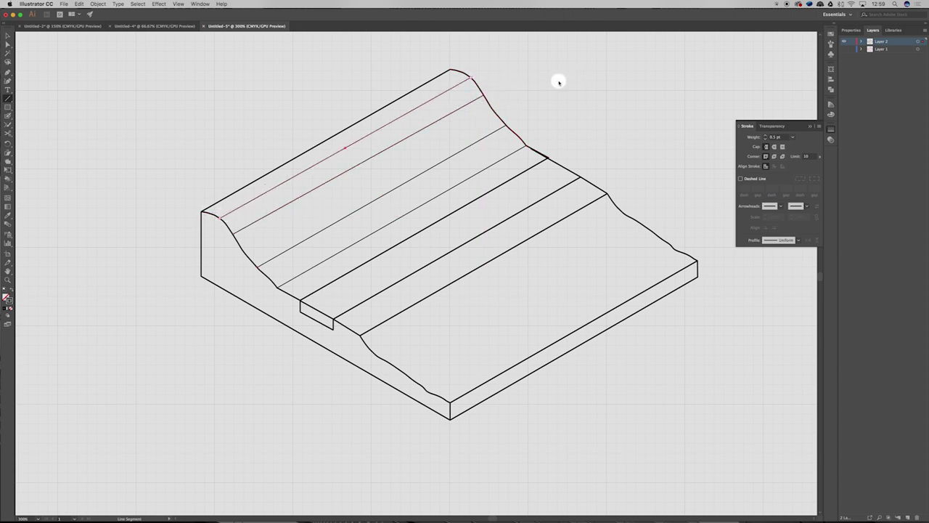
{"action": "key", "text": "v"}
{"action": "left_click", "coordinate": [456, 336]}
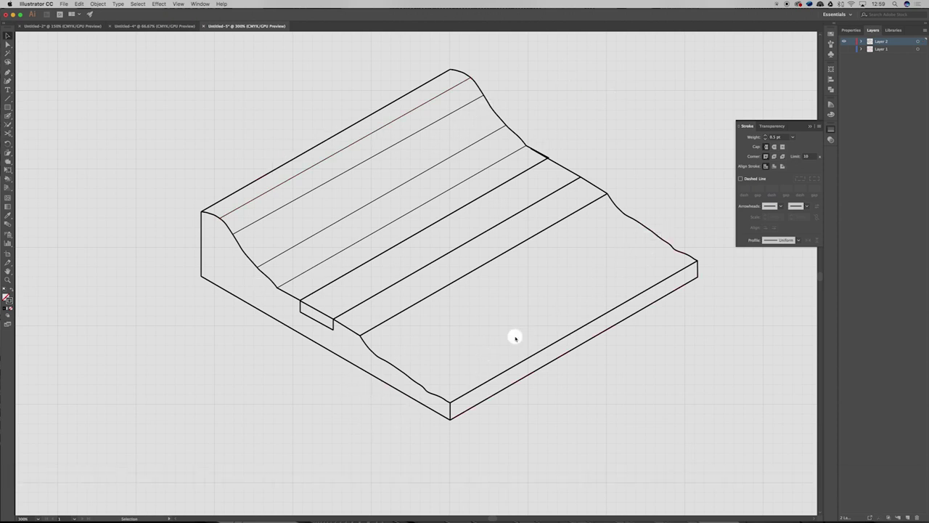
Draw two thin parallel contour lines across the lower slope, between its near and far profiles
{"action": "key", "text": "backslash"}
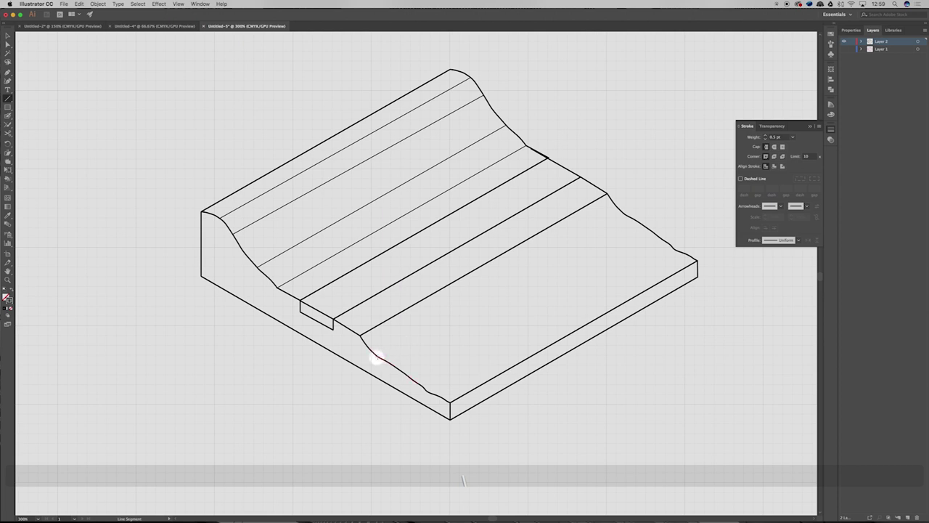
{"action": "mouse_move", "coordinate": [378, 356]}
{"action": "left_mouse_down"}
{"action": "mouse_move", "coordinate": [602, 243]}
{"action": "mouse_move", "coordinate": [622, 214]}
{"action": "left_mouse_up"}
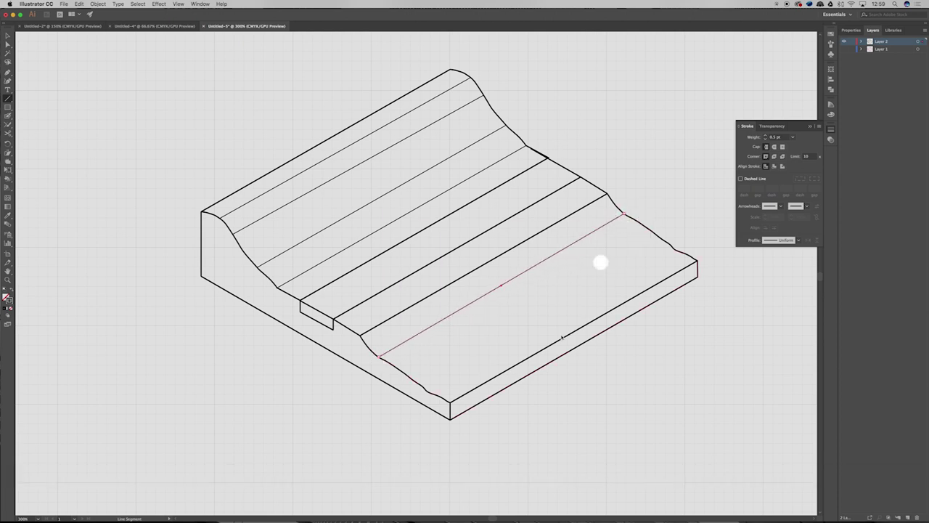
{"action": "left_click_drag", "start_coordinate": [429, 390], "coordinate": [675, 250]}
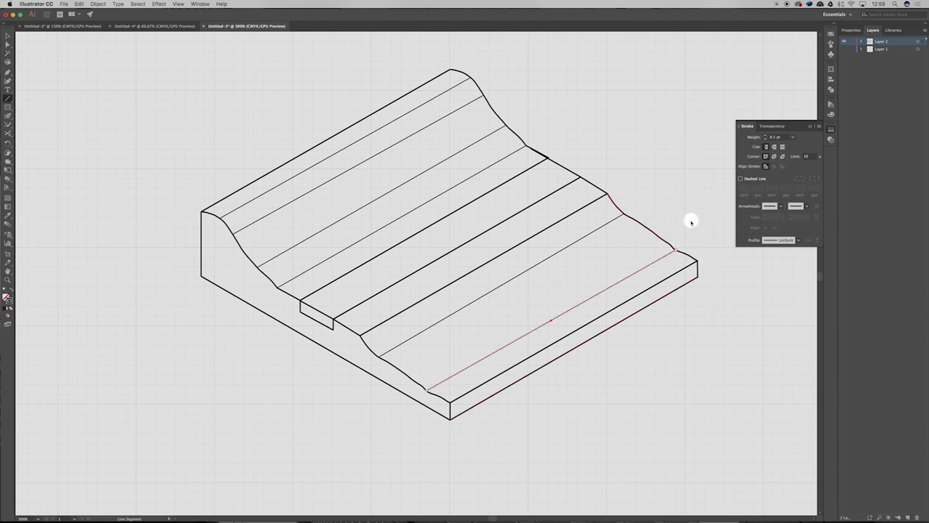
{"action": "key", "text": "v"}
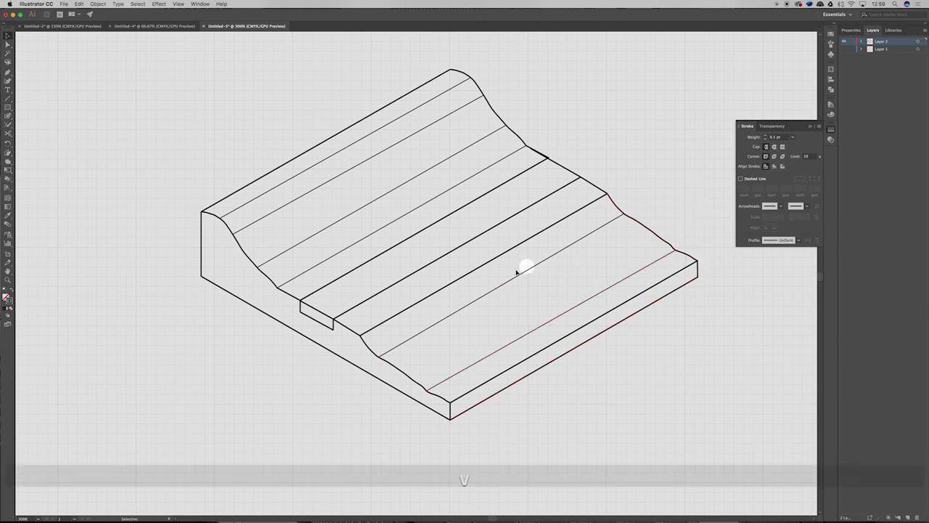
{"action": "left_click", "coordinate": [421, 292]}
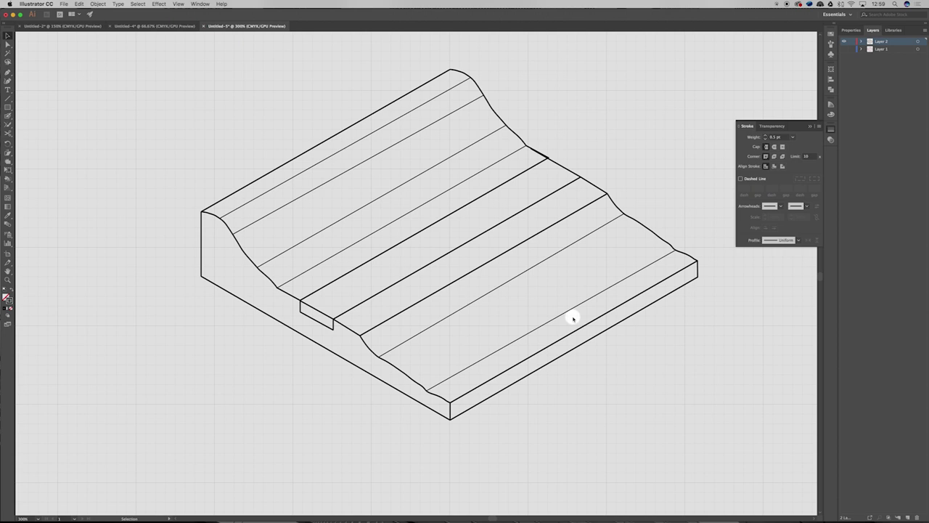
Draw a vertical trunk line in the empty area beside the block and set its stroke to 1 pt
{"action": "scroll", "coordinate": [520, 310], "scroll_direction": "down", "scroll_amount": 1}
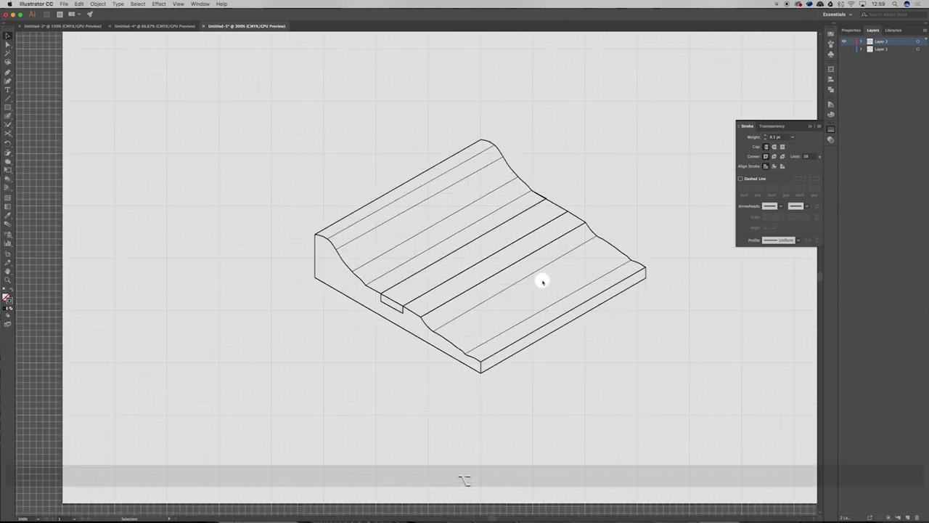
{"action": "scroll", "coordinate": [550, 284], "scroll_direction": "down", "scroll_amount": 1}
{"action": "scroll", "coordinate": [293, 294], "scroll_direction": "down", "scroll_amount": 1}
{"action": "scroll", "coordinate": [661, 283], "scroll_direction": "up", "scroll_amount": 2}
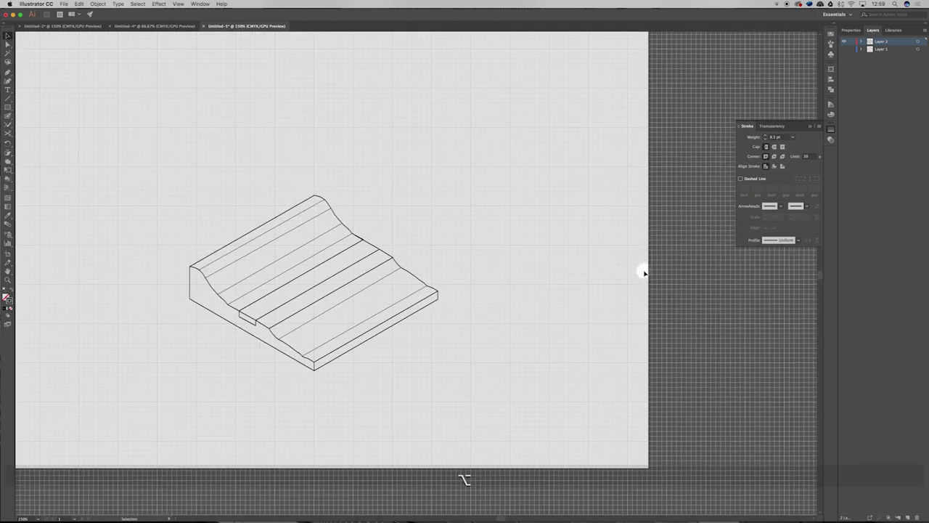
{"action": "left_click_drag", "start_coordinate": [515, 373], "coordinate": [516, 283]}
{"action": "key", "text": "shift"}
{"action": "left_click", "coordinate": [765, 135]}
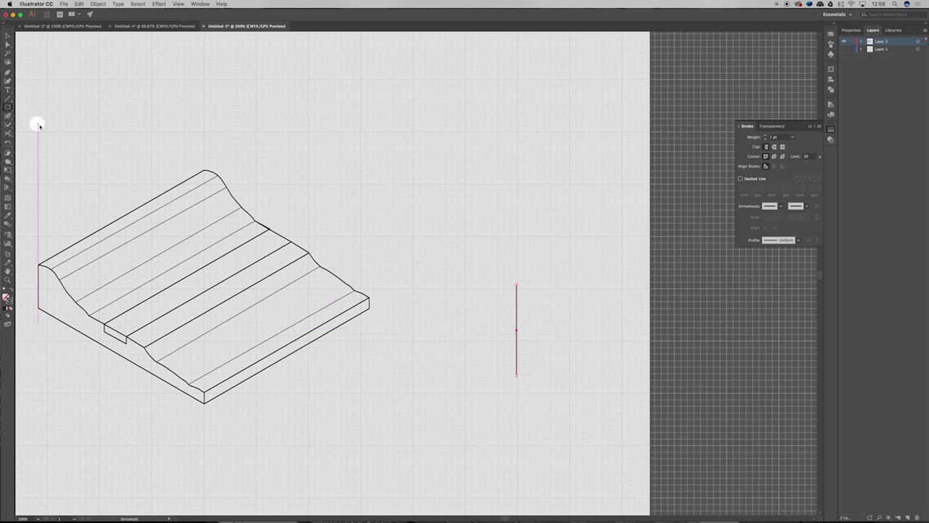
Draw a tall ellipse as the tree crown, centred over the upper part of the trunk line
{"action": "left_click_drag", "start_coordinate": [8, 107], "coordinate": [44, 127]}
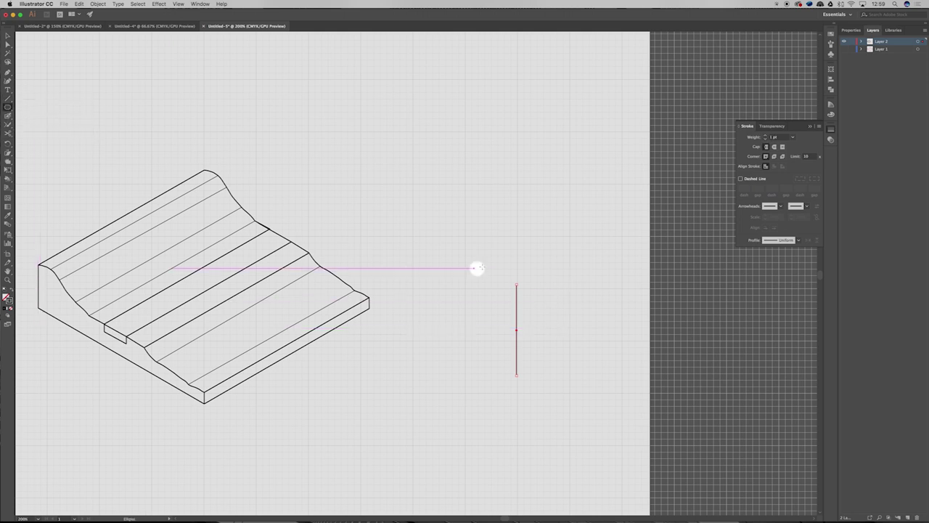
{"action": "left_click_drag", "start_coordinate": [515, 232], "coordinate": [473, 356]}
{"action": "scroll", "coordinate": [591, 296], "scroll_direction": "up", "scroll_amount": 2, "text": "alt"}
{"action": "scroll", "coordinate": [592, 296], "scroll_direction": "up", "scroll_amount": 1, "text": "alt"}
{"action": "key", "text": "v"}
{"action": "left_click", "coordinate": [583, 346]}
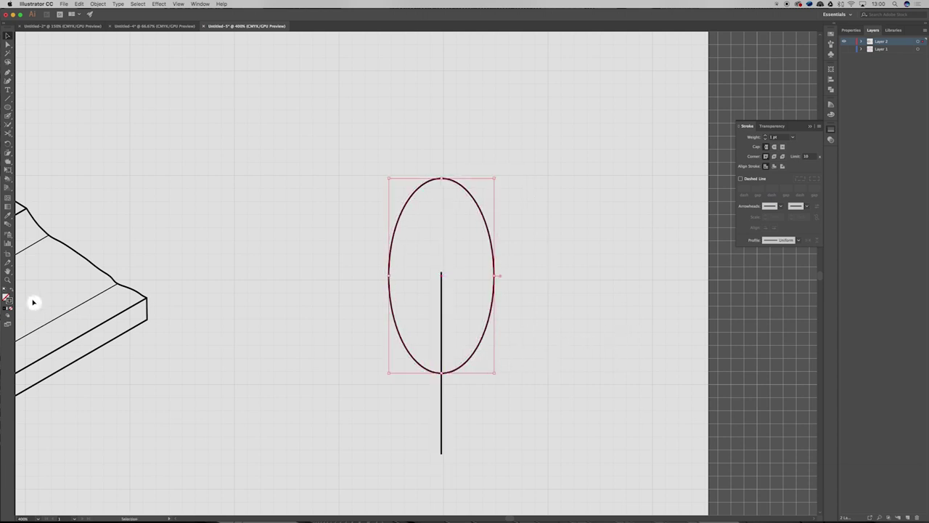
Fill the tree crown ellipse with a soft light green
{"action": "double_click", "coordinate": [7, 297]}
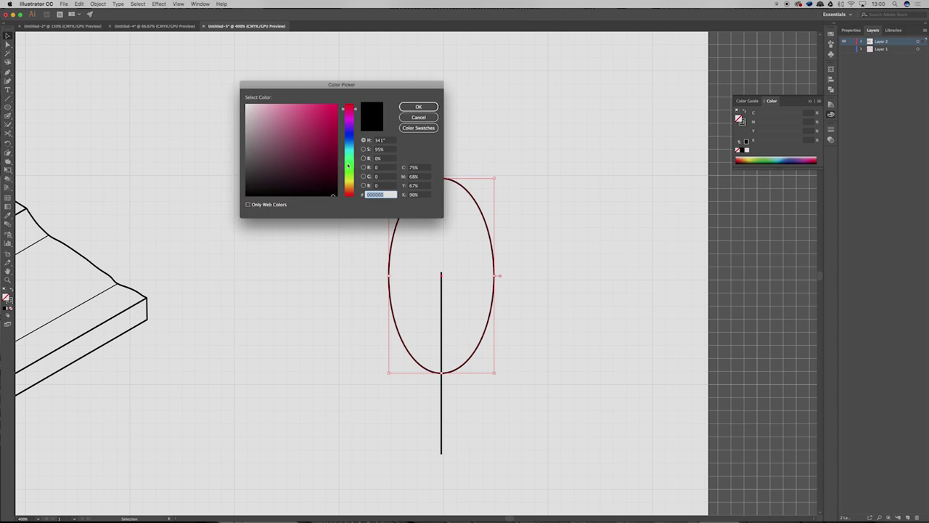
{"action": "left_click", "coordinate": [348, 163]}
{"action": "left_click_drag", "start_coordinate": [280, 108], "coordinate": [271, 123]}
{"action": "left_click", "coordinate": [428, 107]}
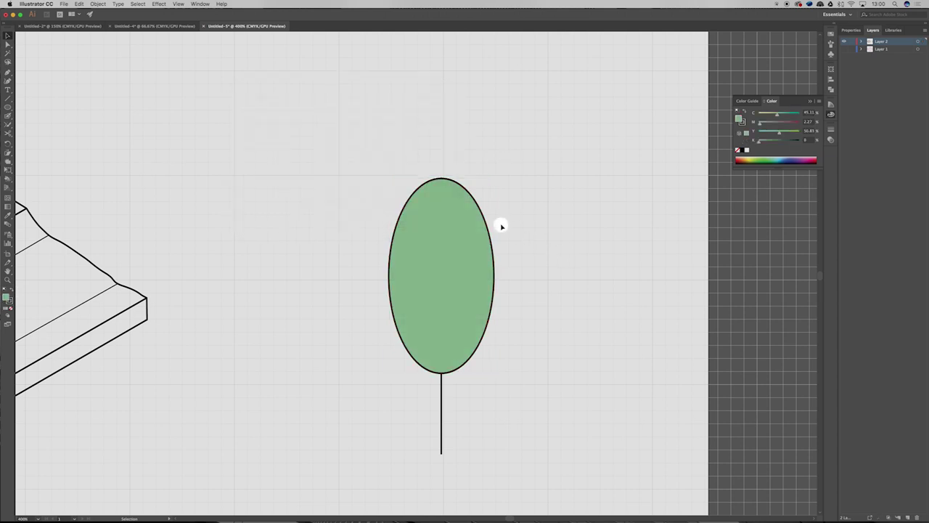
Group the green crown and the trunk line into one tree object
{"action": "scroll", "coordinate": [527, 373], "scroll_direction": "down", "scroll_amount": 3}
{"action": "key", "text": "super+a"}
{"action": "right_click", "coordinate": [495, 353]}
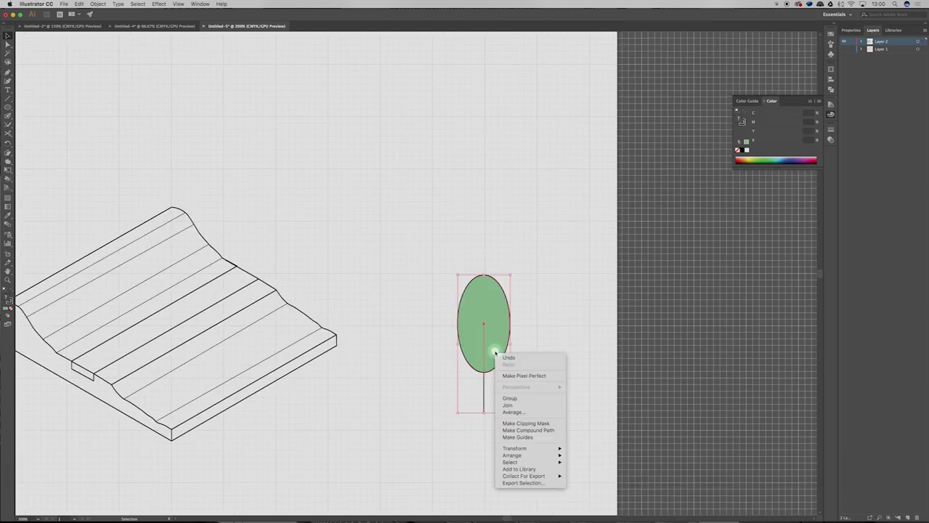
{"action": "left_click", "coordinate": [509, 398]}
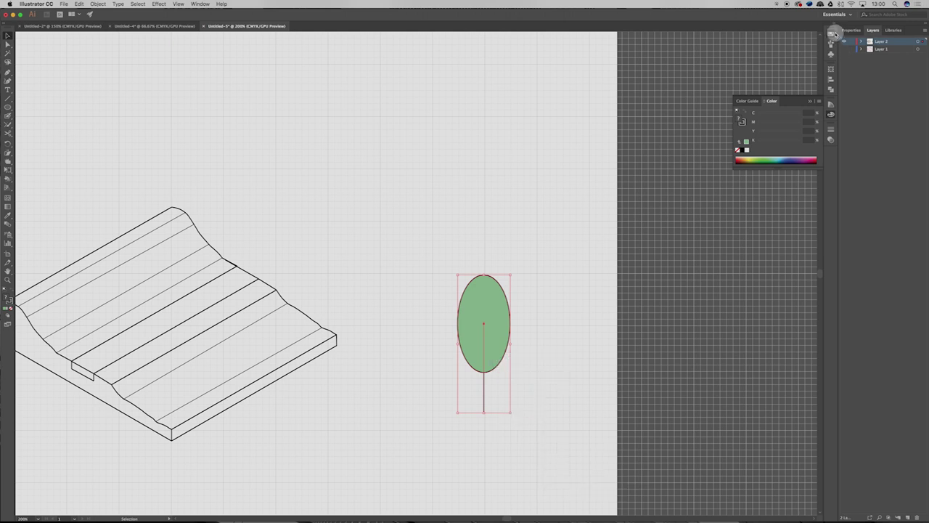
Open the Nature symbol library and place the grass, conifer and broadleaf tree symbols above the drawn tree
{"action": "left_click", "coordinate": [832, 34]}
{"action": "left_click", "coordinate": [790, 30]}
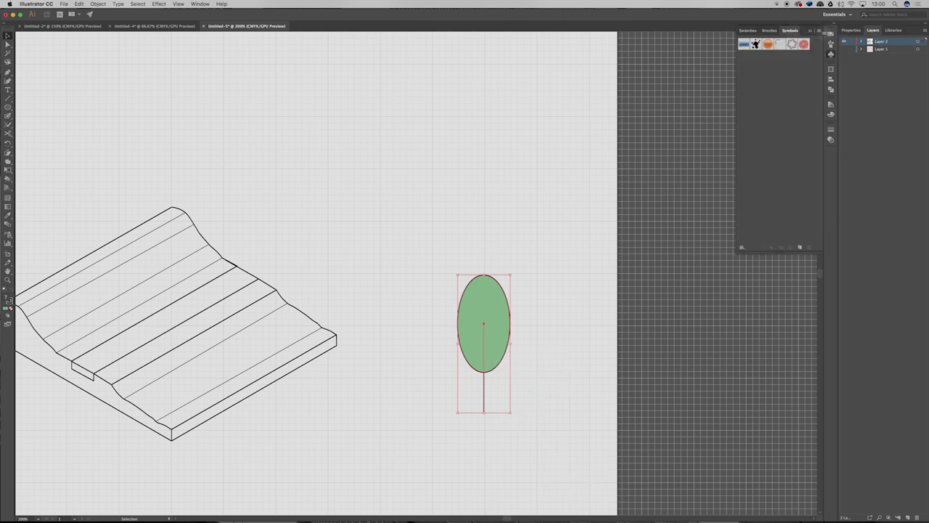
{"action": "left_click", "coordinate": [818, 32]}
{"action": "mouse_move", "coordinate": [855, 168]}
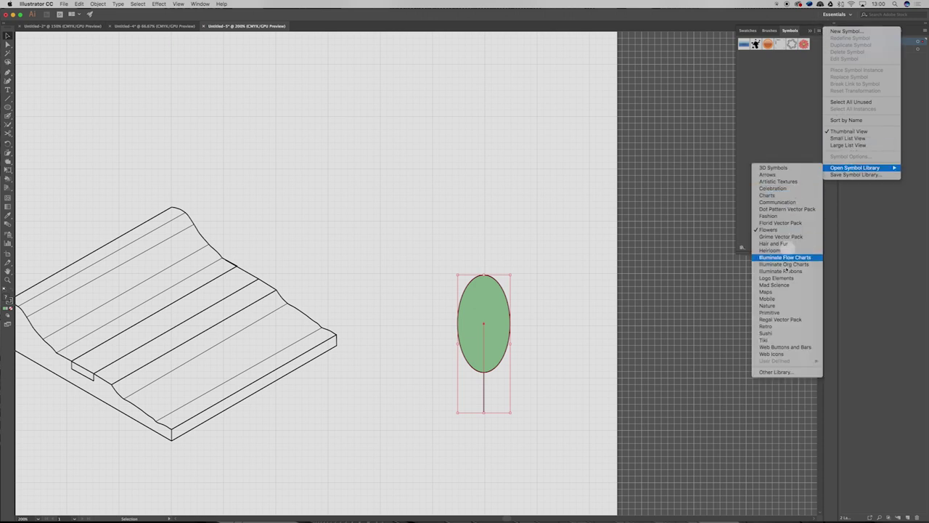
{"action": "left_click", "coordinate": [767, 304]}
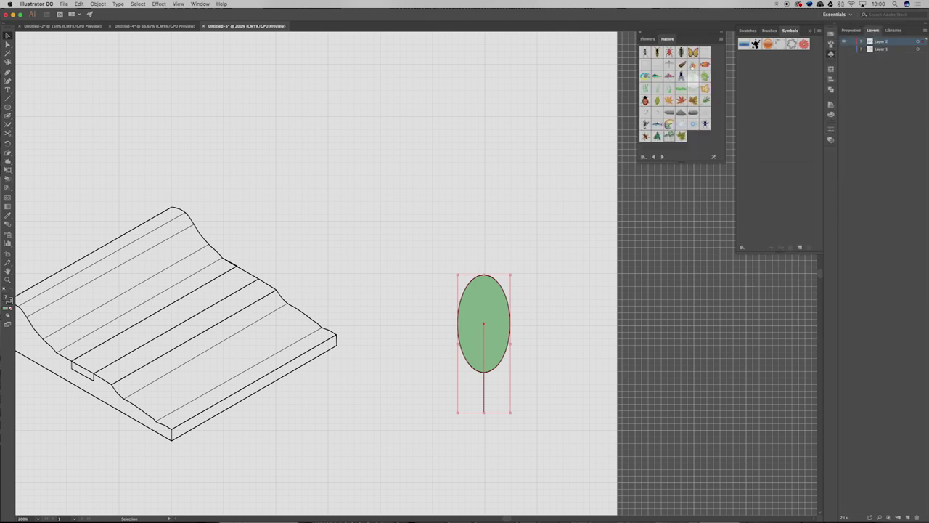
{"action": "left_click_drag", "start_coordinate": [680, 88], "coordinate": [529, 138]}
{"action": "left_click_drag", "start_coordinate": [656, 137], "coordinate": [612, 174]}
{"action": "left_click", "coordinate": [562, 259]}
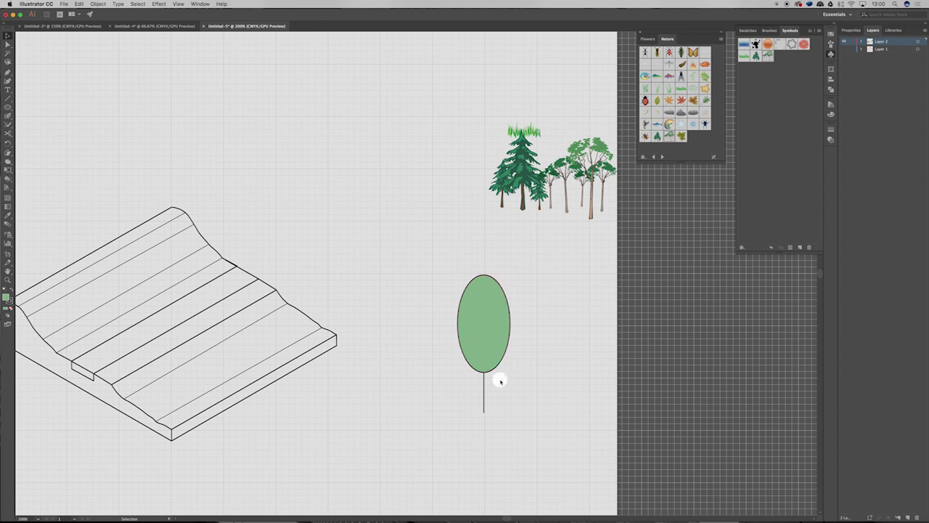
{"action": "left_click", "coordinate": [471, 356]}
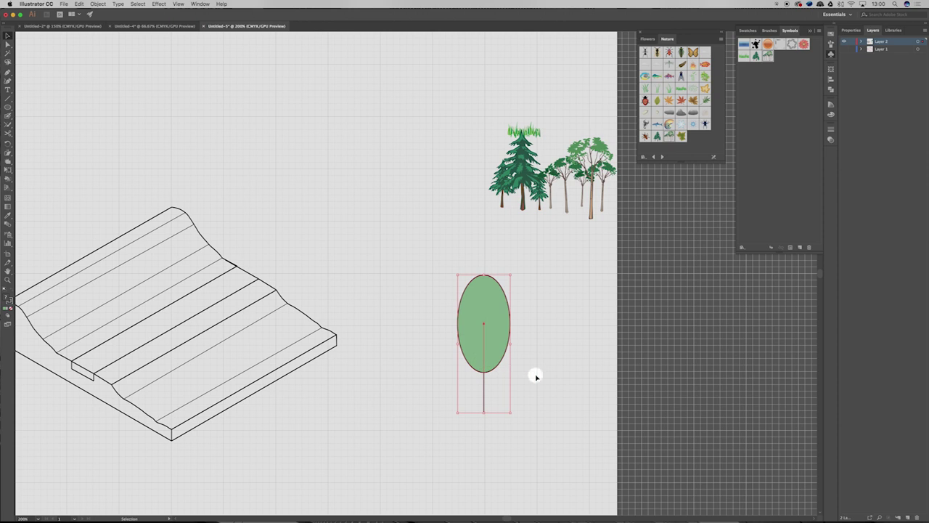
{"action": "right_click", "coordinate": [492, 330]}
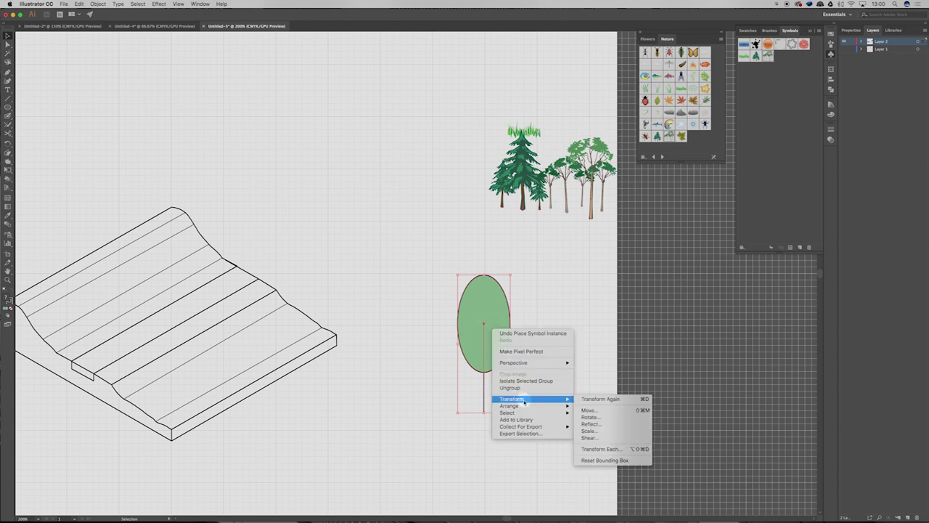
{"action": "mouse_move", "coordinate": [530, 408]}
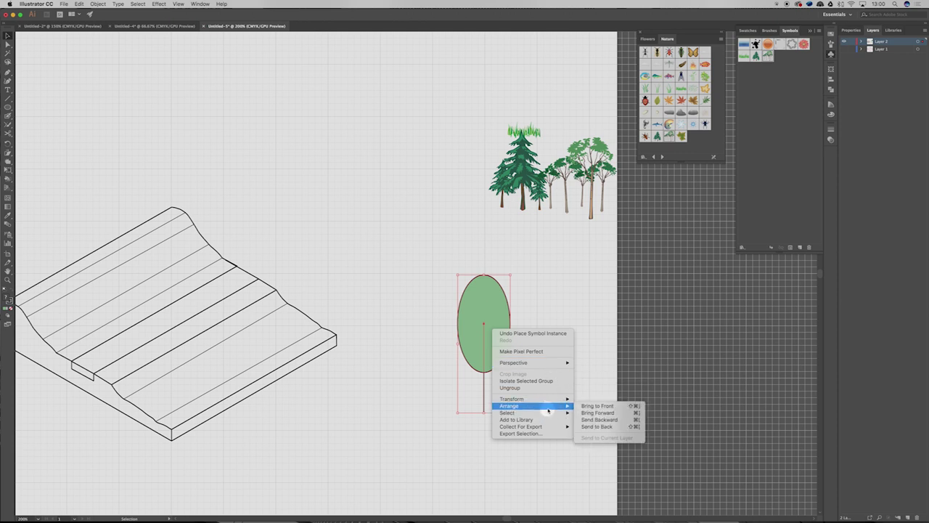
{"action": "left_click", "coordinate": [593, 330]}
Scale the grouped tree down and place three of these trees along the block's upper slope
{"action": "scroll", "coordinate": [548, 330], "scroll_direction": "down", "scroll_amount": 1}
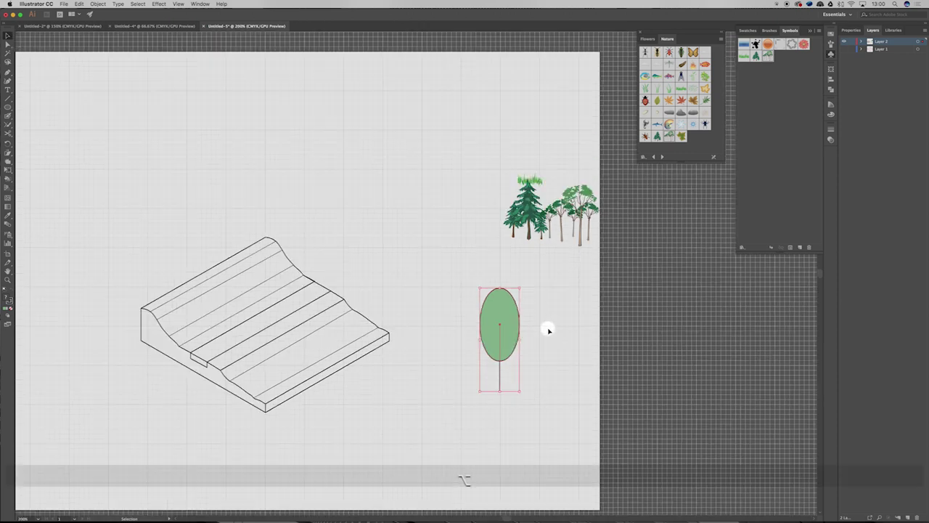
{"action": "scroll", "coordinate": [548, 330], "scroll_direction": "down", "scroll_amount": 1}
{"action": "scroll", "coordinate": [246, 327], "scroll_direction": "up", "scroll_amount": 2}
{"action": "left_click_drag", "start_coordinate": [787, 330], "coordinate": [473, 155]}
{"action": "left_click_drag", "start_coordinate": [489, 120], "coordinate": [393, 267]}
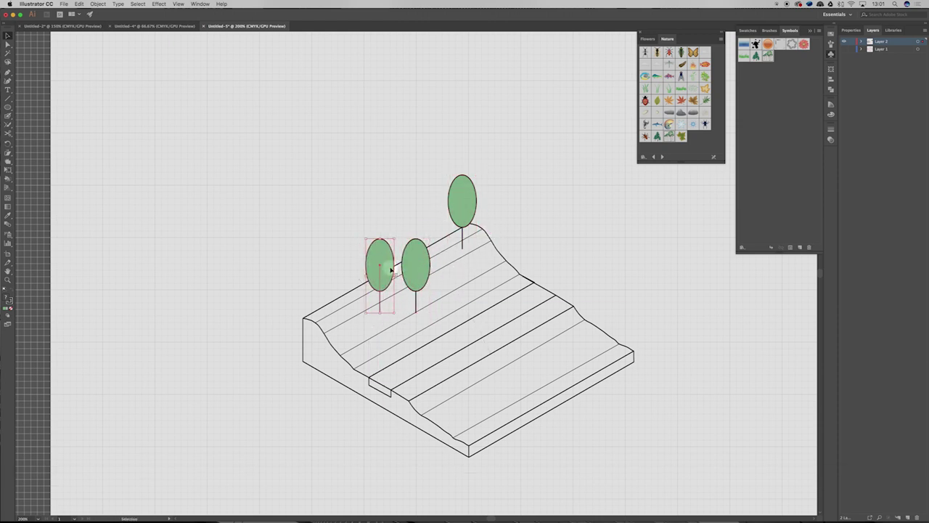
Duplicate the tree three more times, one filling the gap on the upper slope and two on the strip just below the channel
{"action": "left_click_drag", "start_coordinate": [391, 268], "coordinate": [446, 247]}
{"action": "left_click", "coordinate": [536, 243]}
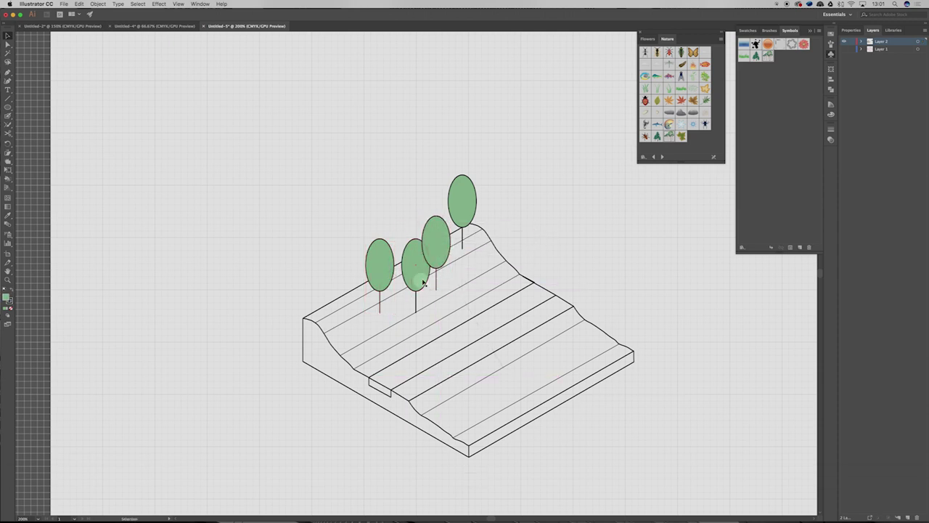
{"action": "left_click_drag", "start_coordinate": [427, 239], "coordinate": [448, 252]}
{"action": "left_click", "coordinate": [480, 220]}
{"action": "left_click", "coordinate": [323, 325]}
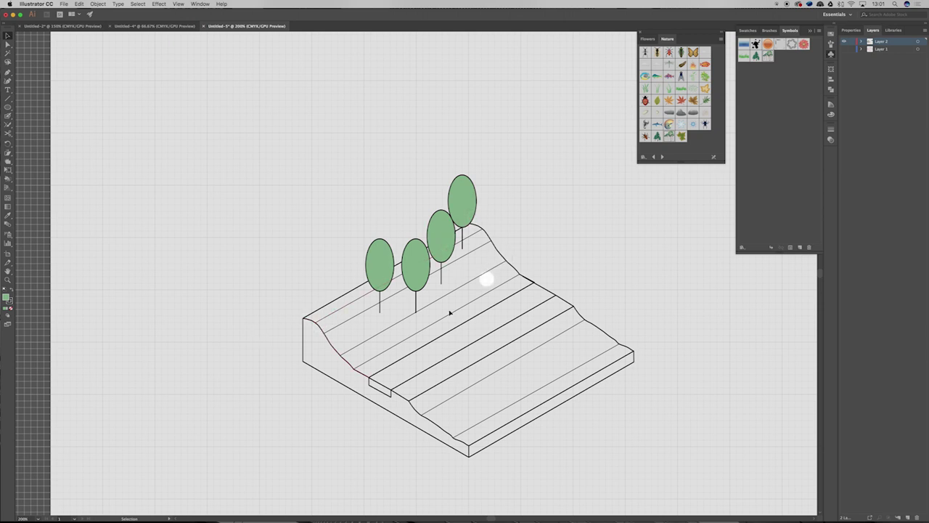
{"action": "left_click_drag", "start_coordinate": [424, 270], "coordinate": [459, 294]}
{"action": "left_click_drag", "start_coordinate": [466, 289], "coordinate": [512, 290]}
{"action": "left_click", "coordinate": [588, 235]}
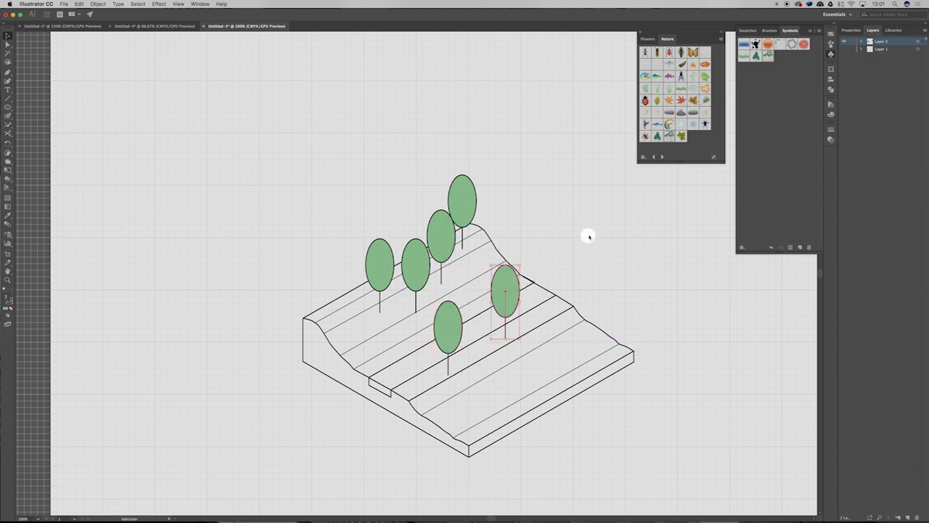
{"action": "left_click", "coordinate": [461, 373]}
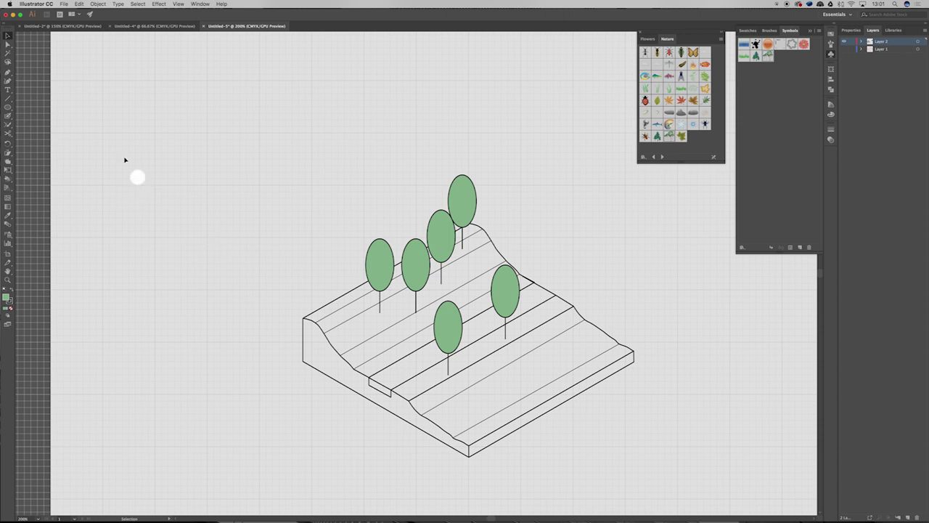
{"action": "left_click_drag", "start_coordinate": [8, 181], "coordinate": [69, 189]}
{"action": "left_click", "coordinate": [346, 265]}
{"action": "key", "text": "v"}
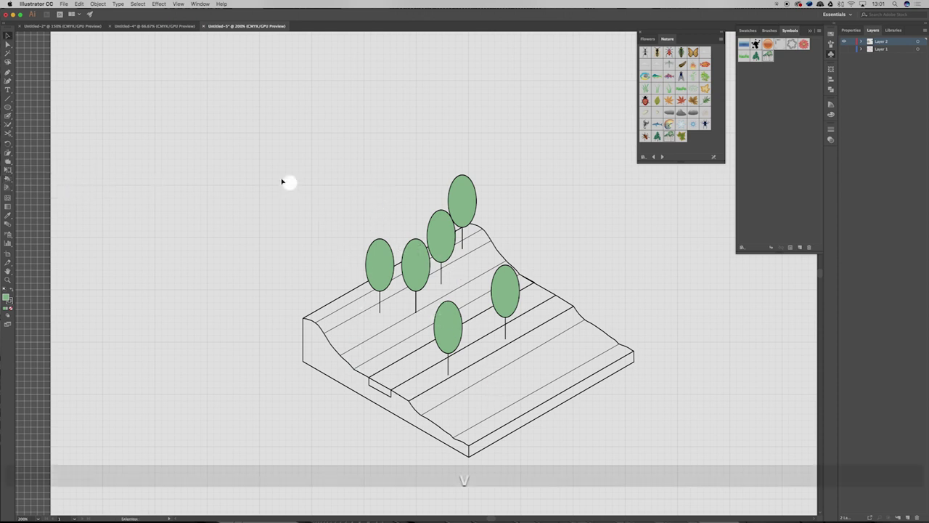
{"action": "left_click_drag", "start_coordinate": [646, 460], "coordinate": [253, 176]}
{"action": "left_click", "coordinate": [505, 196]}
Delete five of the six trees from the block and move the remaining tree onto the empty canvas beside it
{"action": "left_click_drag", "start_coordinate": [370, 207], "coordinate": [372, 207]}
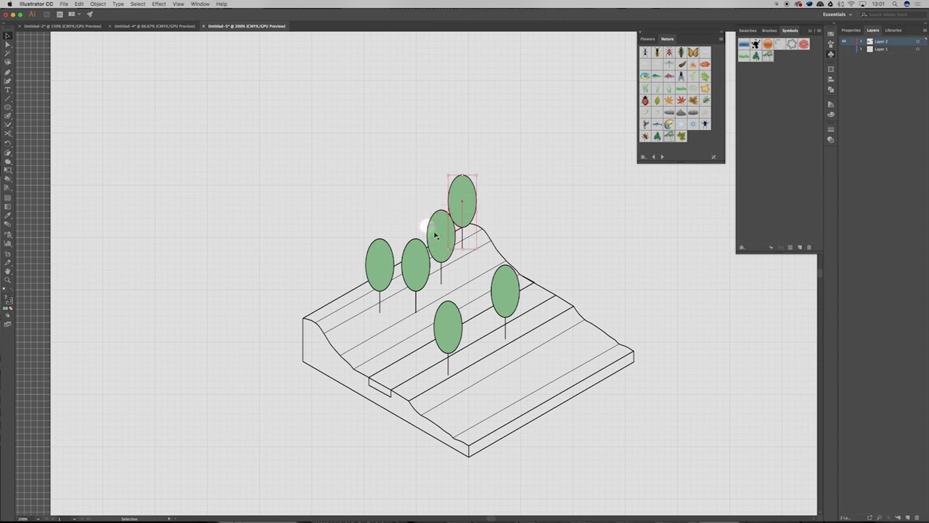
{"action": "key", "text": "BackSpace"}
{"action": "left_click", "coordinate": [437, 235]}
{"action": "key", "text": "BackSpace"}
{"action": "left_click", "coordinate": [414, 262]}
{"action": "key", "text": "BackSpace"}
{"action": "left_click", "coordinate": [377, 266]}
{"action": "key", "text": "BackSpace"}
{"action": "left_click", "coordinate": [446, 328]}
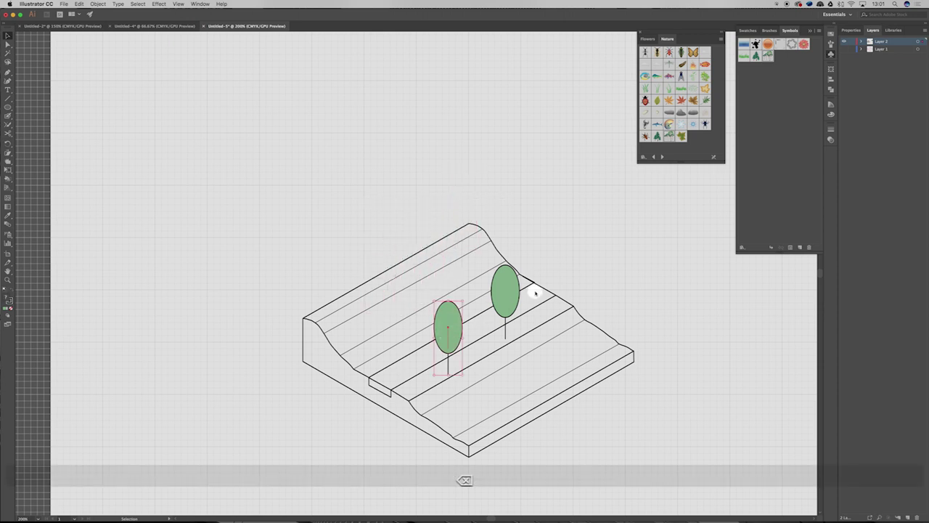
{"action": "key", "text": "BackSpace"}
{"action": "left_click_drag", "start_coordinate": [512, 303], "coordinate": [258, 211]}
{"action": "left_click", "coordinate": [290, 157]}
Select all the block's linework and turn it into a Live Paint group
{"action": "left_click_drag", "start_coordinate": [643, 476], "coordinate": [517, 383]}
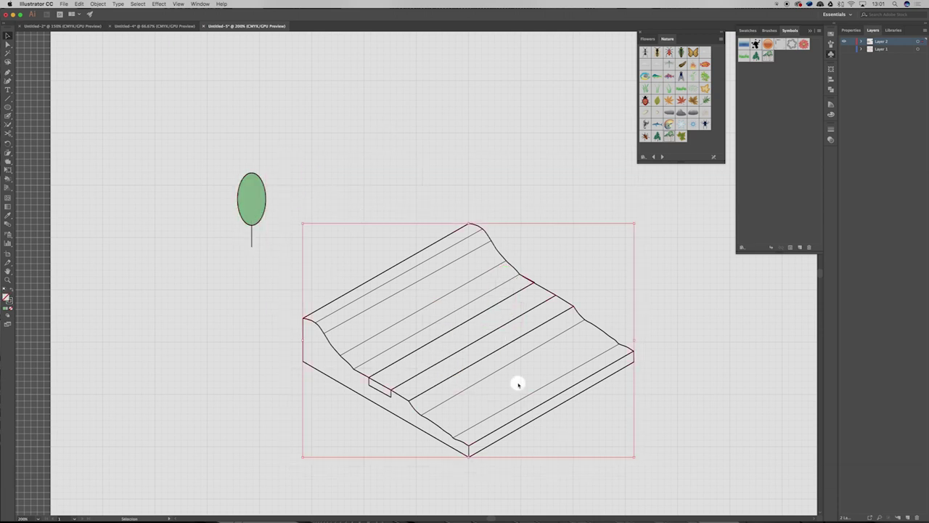
{"action": "left_click", "coordinate": [8, 179]}
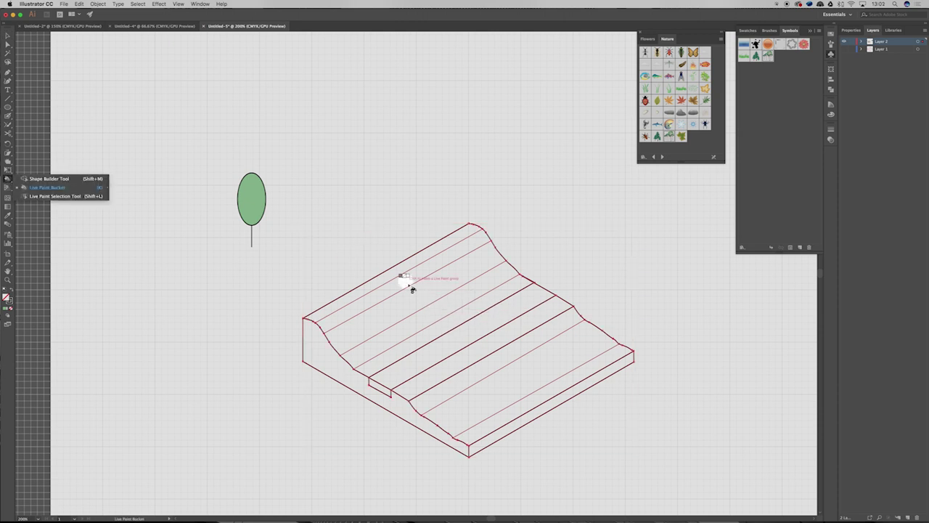
{"action": "left_click", "coordinate": [367, 290]}
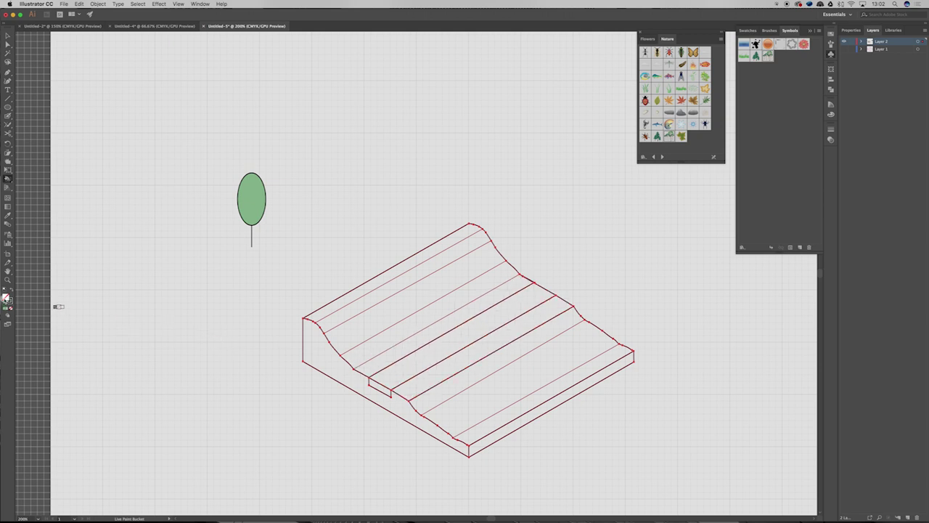
Fill the block's sloping cut side face with the brown swatch C=40 M=45 Y=50 K=5 using Live Paint
{"action": "double_click", "coordinate": [7, 298]}
{"action": "left_click", "coordinate": [418, 128]}
{"action": "scroll", "coordinate": [297, 168], "scroll_direction": "down", "scroll_amount": 10}
{"action": "scroll", "coordinate": [295, 167], "scroll_direction": "down", "scroll_amount": 5}
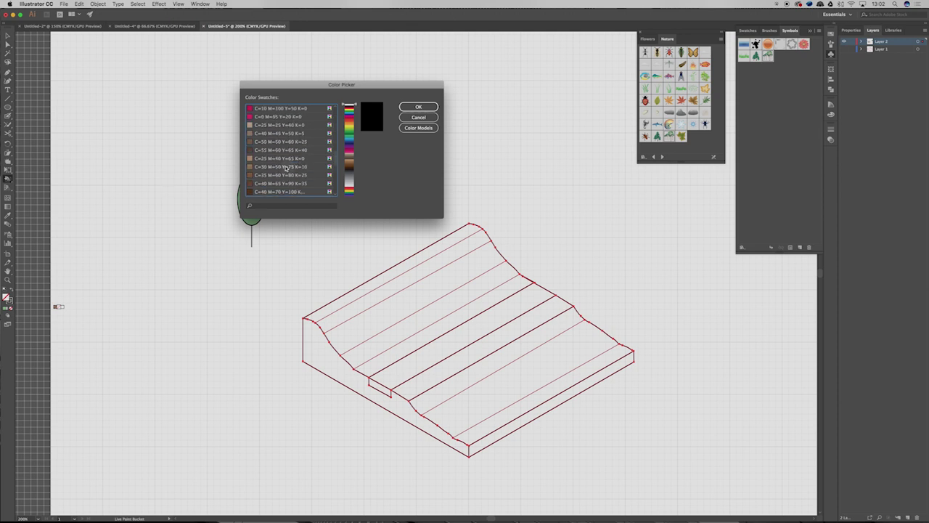
{"action": "left_click", "coordinate": [278, 134]}
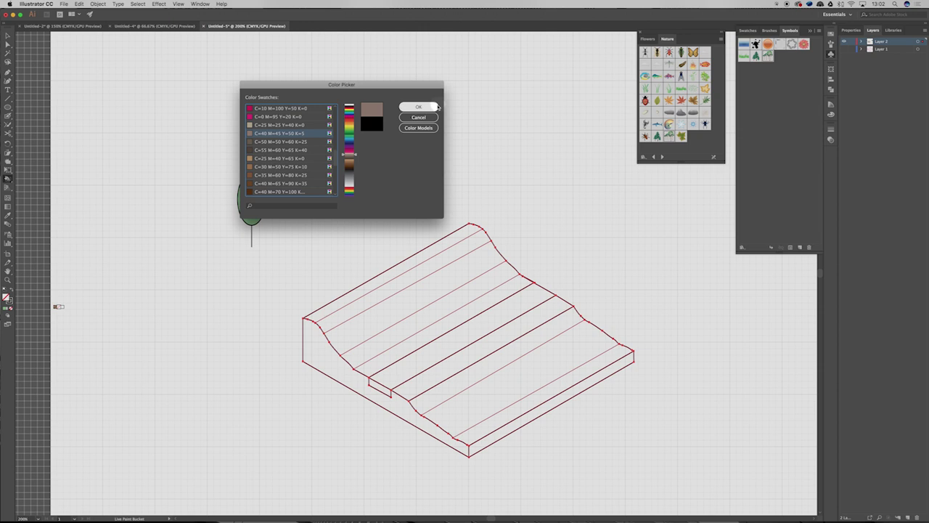
{"action": "left_click", "coordinate": [438, 107]}
{"action": "left_click", "coordinate": [356, 377]}
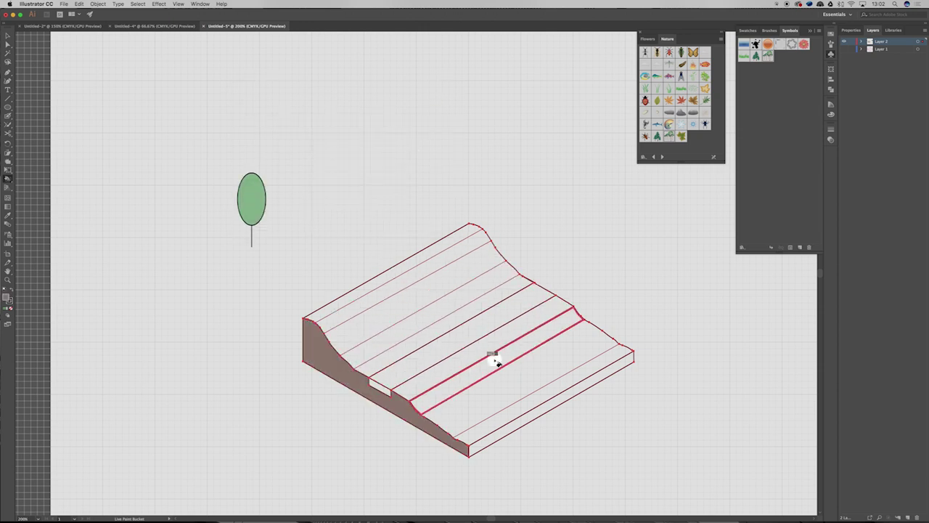
{"action": "right_click", "coordinate": [468, 294]}
{"action": "left_click", "coordinate": [473, 182]}
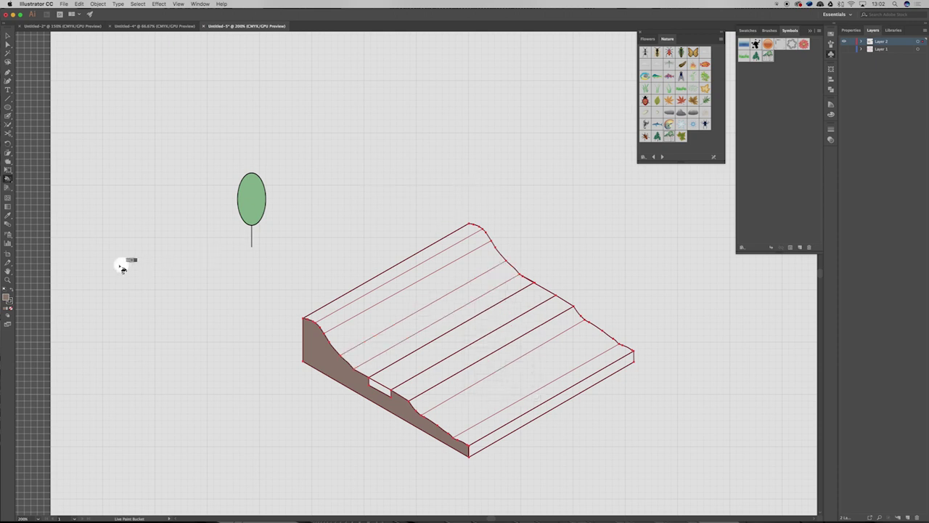
{"action": "double_click", "coordinate": [7, 297]}
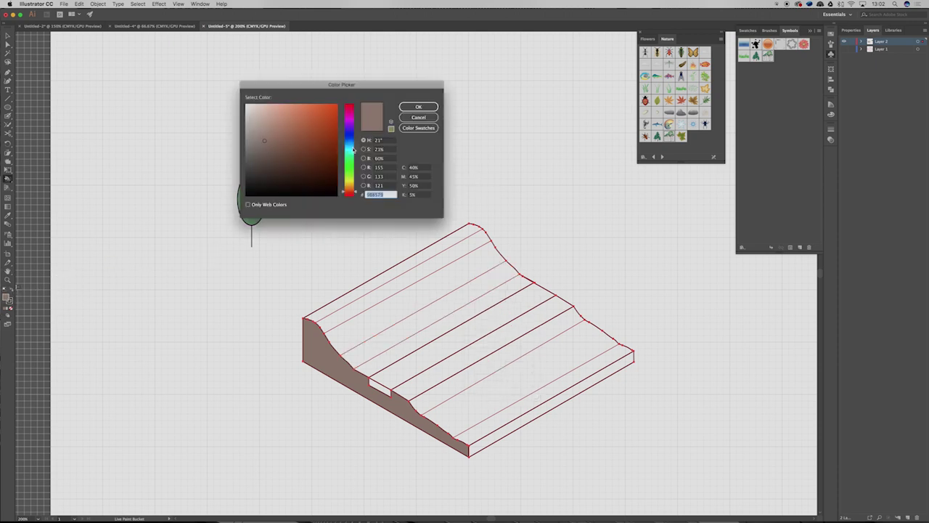
{"action": "left_click", "coordinate": [418, 128]}
{"action": "scroll", "coordinate": [294, 156], "scroll_direction": "up", "scroll_amount": 10}
{"action": "left_click", "coordinate": [287, 150]}
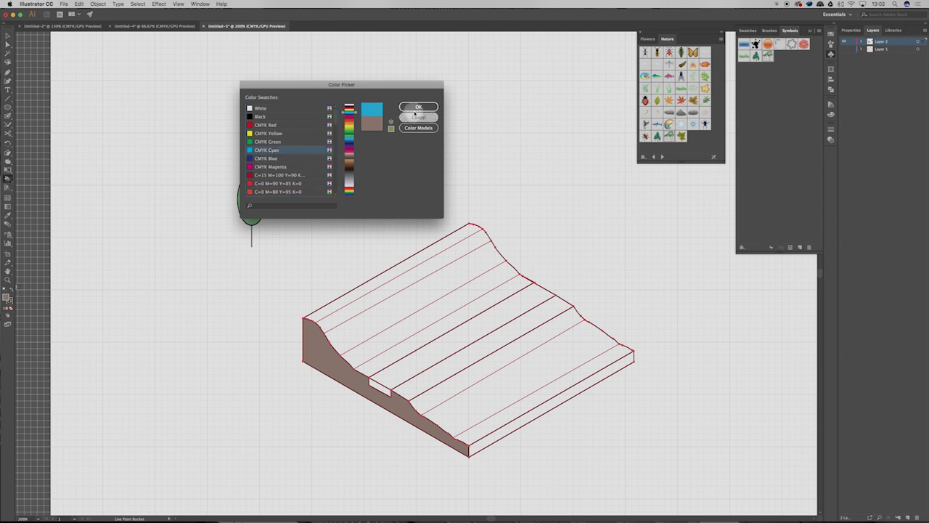
{"action": "left_click", "coordinate": [418, 108]}
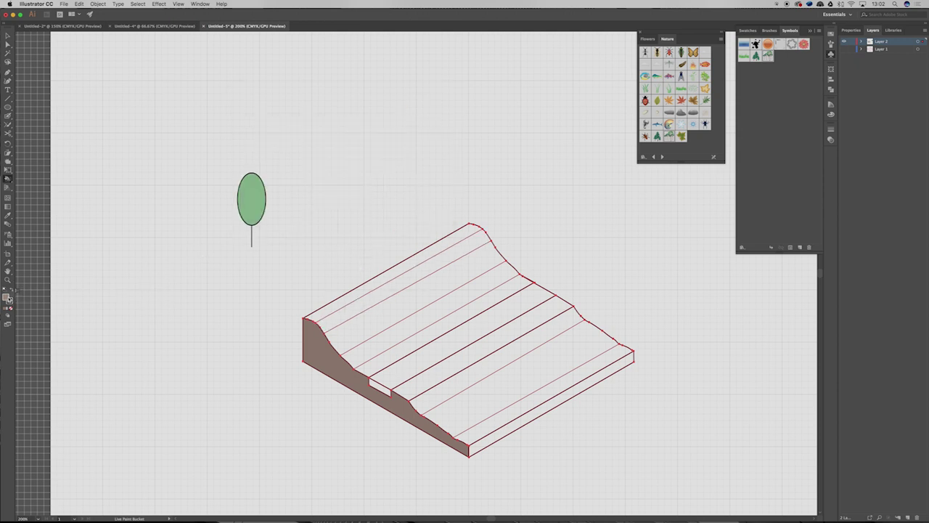
Mix a light blue, about RGB 179, 217, 232, and fill the lowest terrain strips and the adjoining straight side face
{"action": "double_click", "coordinate": [8, 297]}
{"action": "left_click_drag", "start_coordinate": [350, 162], "coordinate": [351, 146]}
{"action": "left_click_drag", "start_coordinate": [283, 110], "coordinate": [272, 109]}
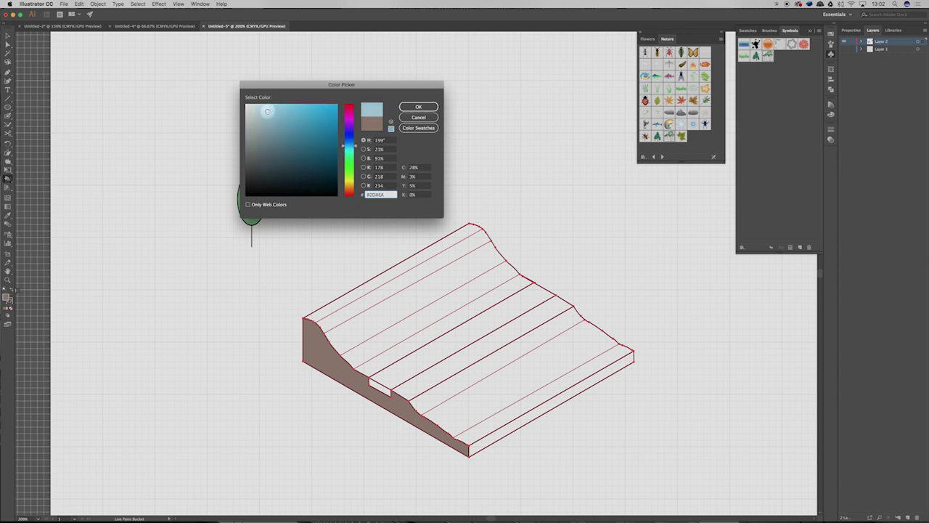
{"action": "left_click", "coordinate": [418, 108]}
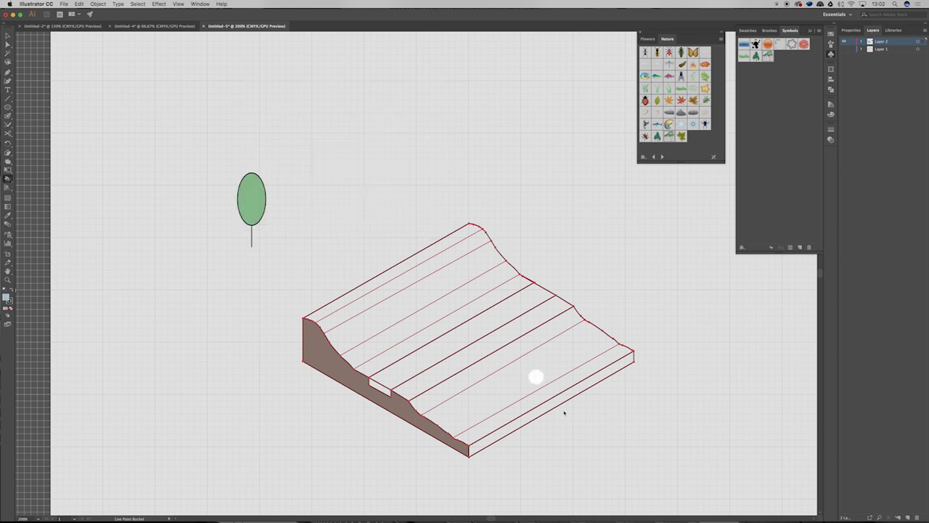
{"action": "left_click", "coordinate": [500, 416]}
{"action": "left_click", "coordinate": [520, 428]}
{"action": "left_click", "coordinate": [459, 386]}
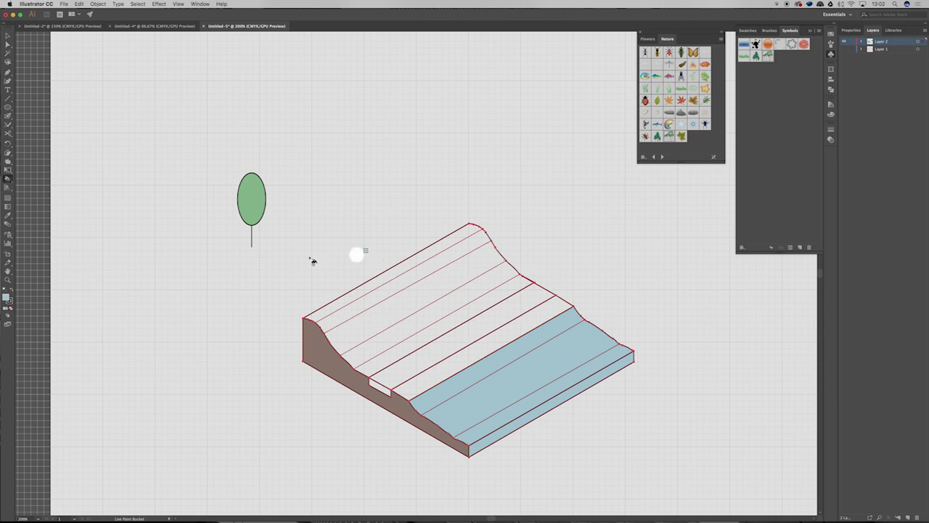
Mix a soft green (RGB 159, 209, 175) and fill the strip below the channel and all the strips above it
{"action": "double_click", "coordinate": [8, 297]}
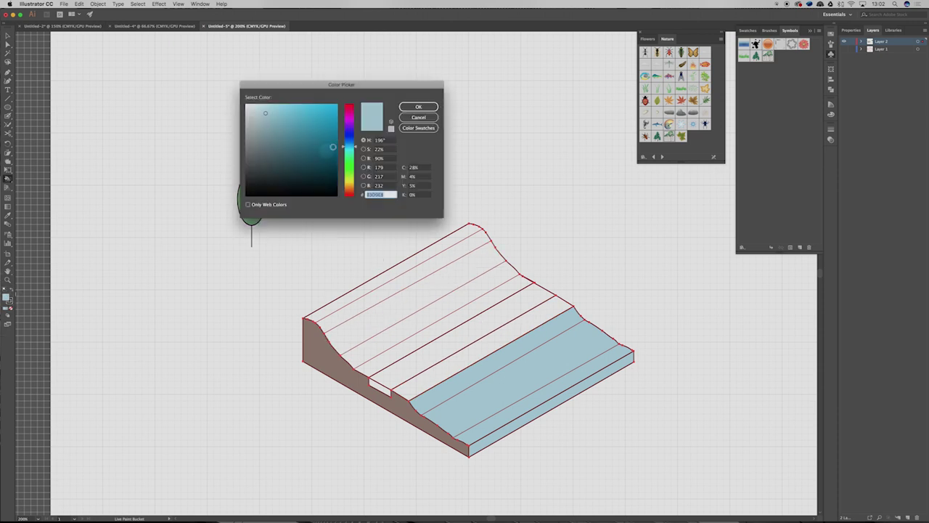
{"action": "left_click_drag", "start_coordinate": [353, 153], "coordinate": [352, 157]}
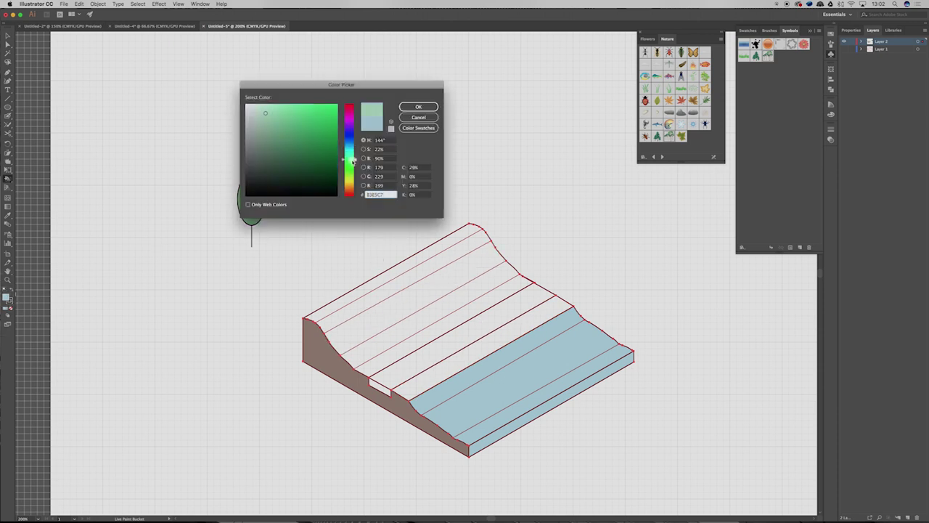
{"action": "left_click", "coordinate": [269, 117]}
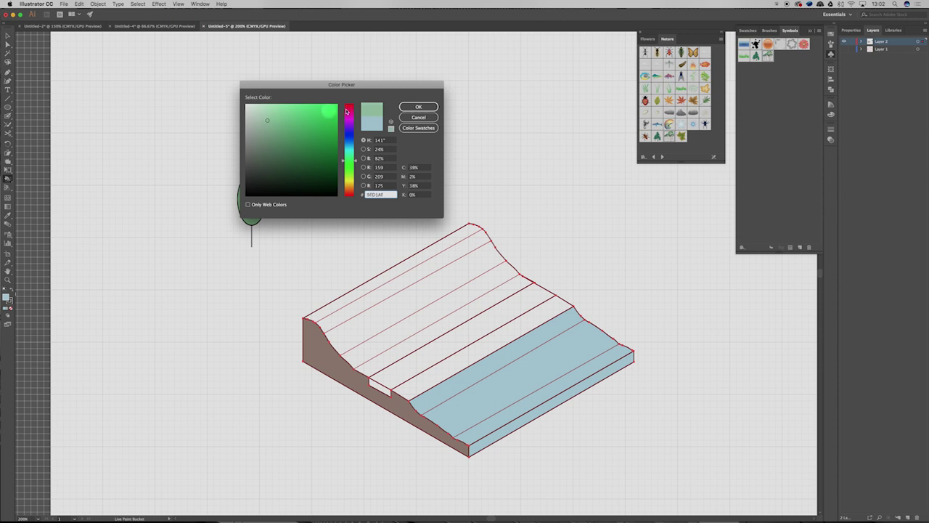
{"action": "left_click", "coordinate": [418, 106]}
{"action": "left_click", "coordinate": [471, 354]}
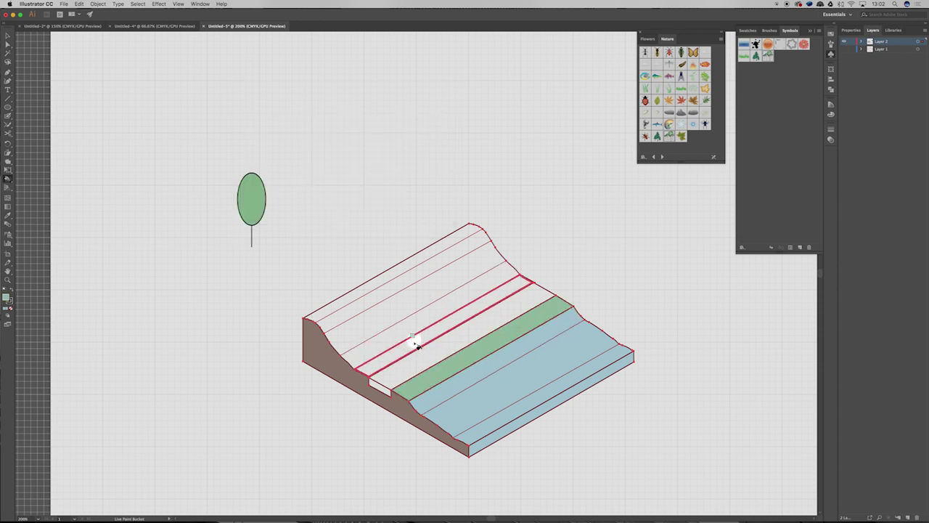
{"action": "left_click", "coordinate": [403, 330]}
{"action": "left_click", "coordinate": [398, 319]}
{"action": "left_click", "coordinate": [385, 297]}
{"action": "left_click", "coordinate": [382, 290]}
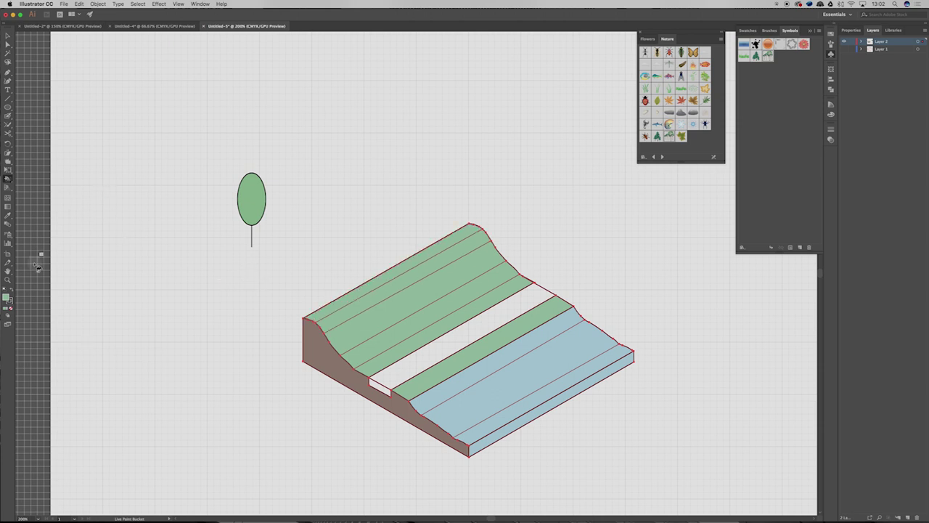
Fill the channel's surface strip and its end face with the grey swatch C=0 M=0 Y=0 K=20
{"action": "double_click", "coordinate": [6, 298]}
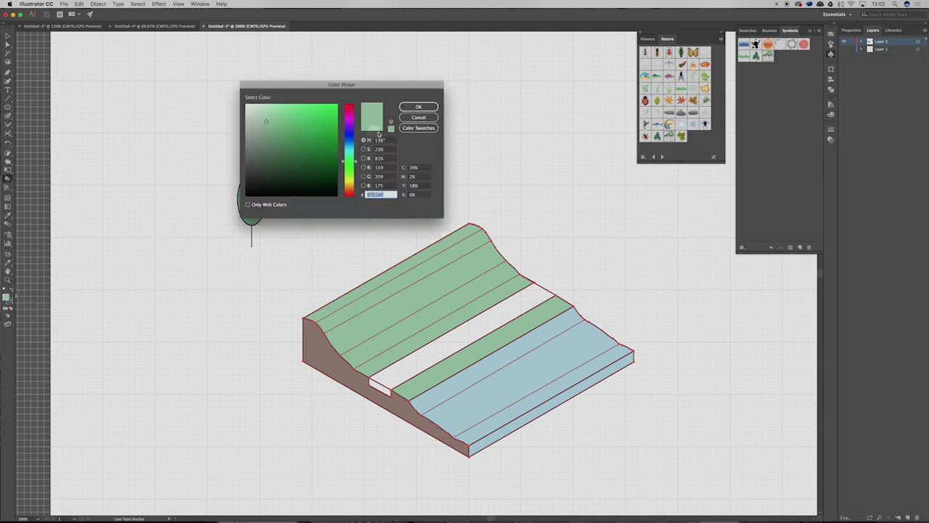
{"action": "left_click", "coordinate": [418, 128]}
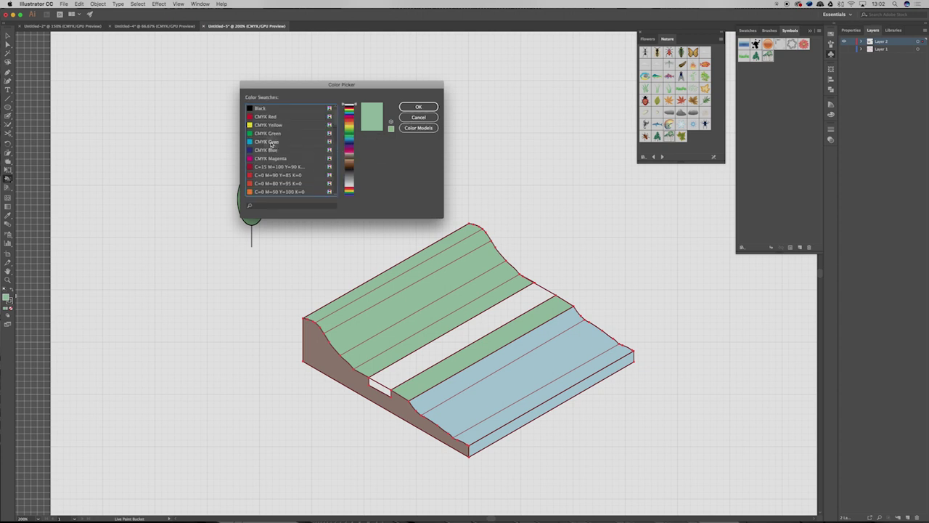
{"action": "scroll", "coordinate": [270, 145], "scroll_direction": "down", "scroll_amount": 15}
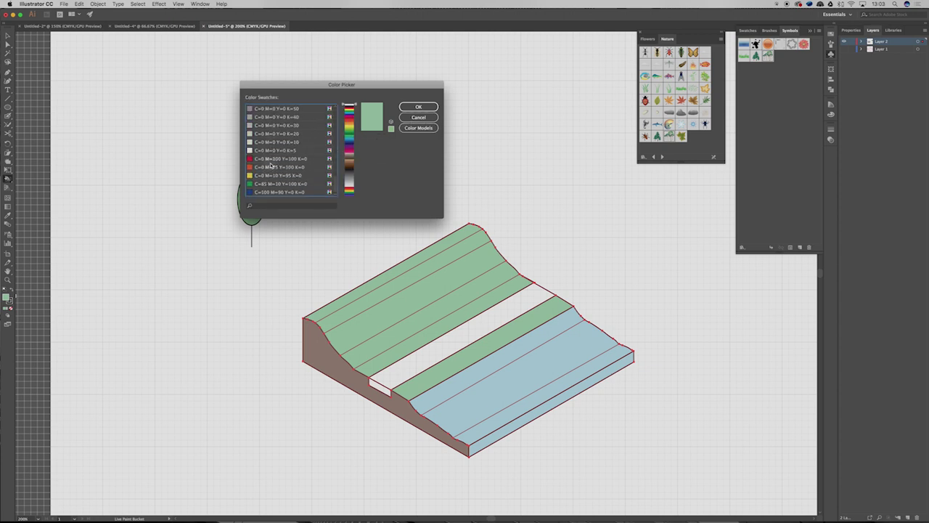
{"action": "left_click", "coordinate": [276, 127]}
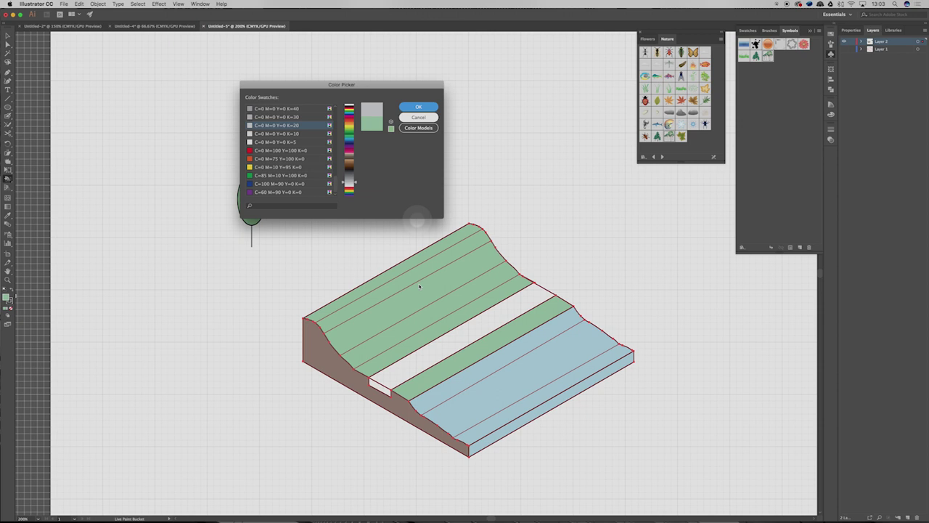
{"action": "left_click", "coordinate": [418, 107]}
{"action": "left_click_drag", "start_coordinate": [379, 386], "coordinate": [396, 372]}
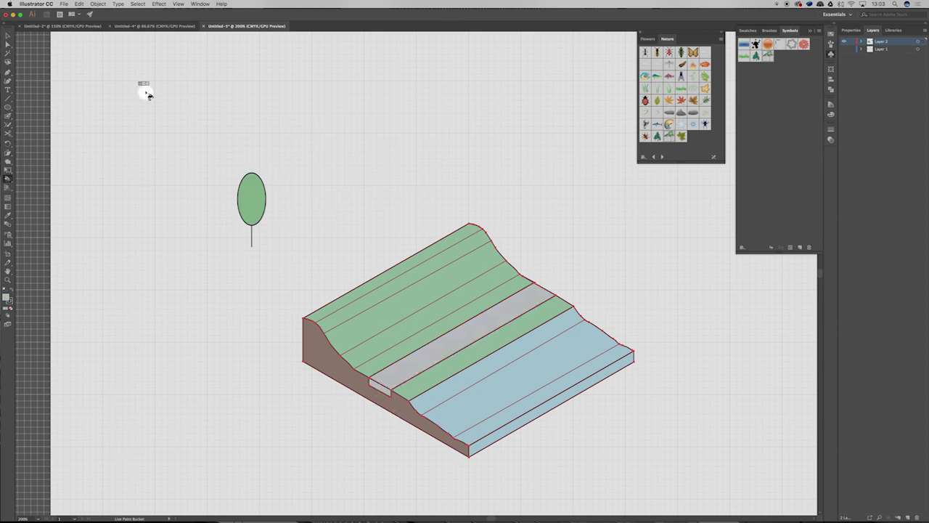
Deselect the terrain block and change the tree crown's fill to a dark green
{"action": "key", "text": "v"}
{"action": "left_click", "coordinate": [188, 118]}
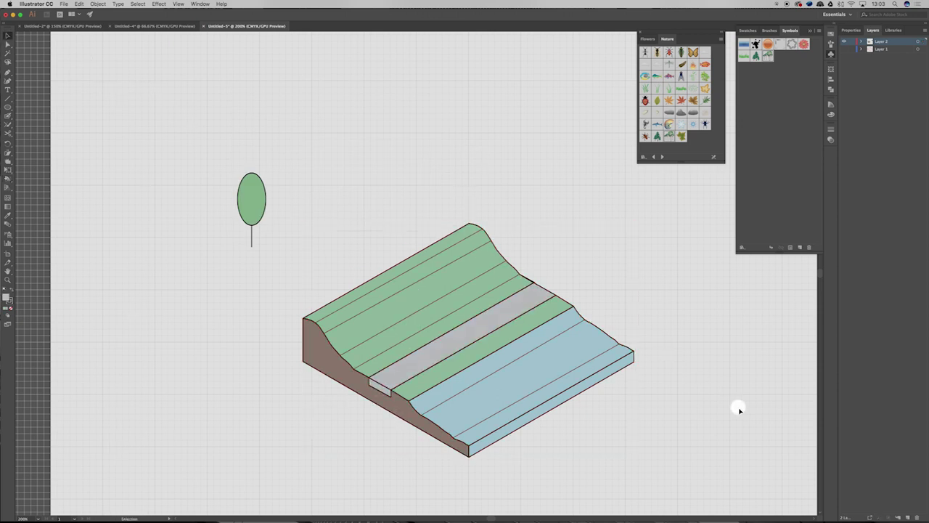
{"action": "key", "text": "super+equal"}
{"action": "left_click_drag", "start_coordinate": [100, 171], "coordinate": [425, 171]}
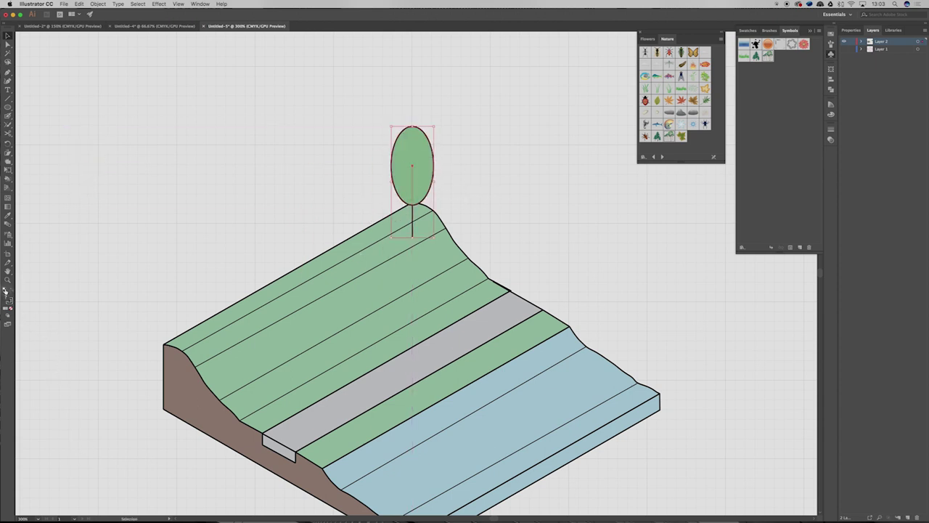
{"action": "double_click", "coordinate": [8, 296]}
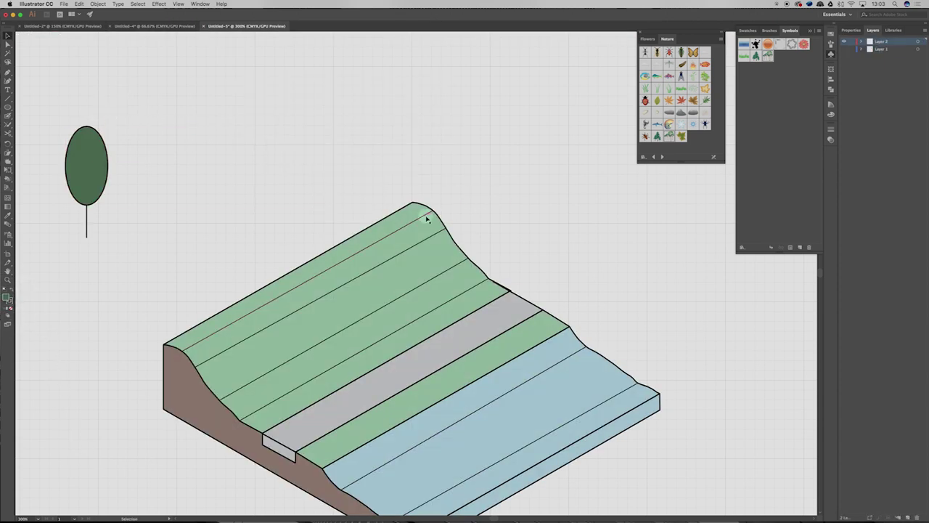
Place the tree and duplicates of it, twelve trees in total, across the upper green slope and along the green strip below the channel
{"action": "left_click_drag", "start_coordinate": [81, 161], "coordinate": [449, 283]}
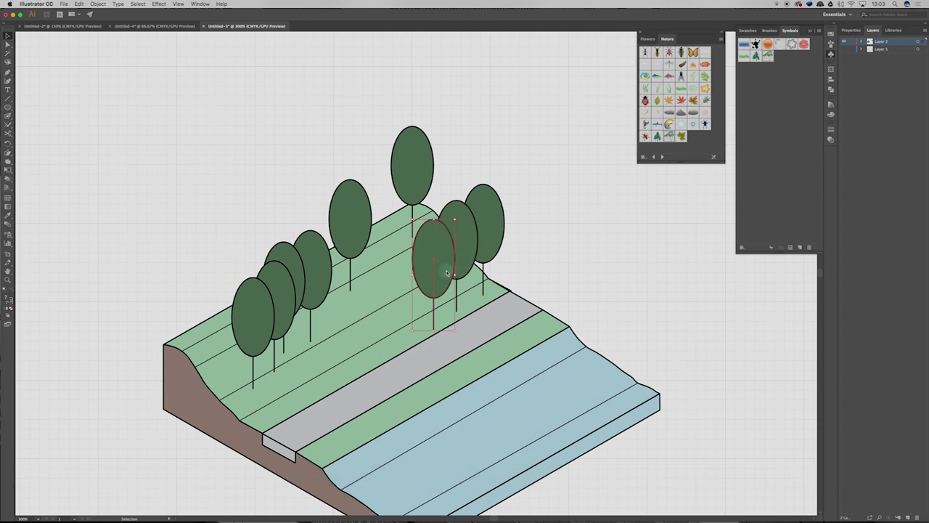
{"action": "left_click_drag", "start_coordinate": [446, 272], "coordinate": [425, 341]}
{"action": "left_click", "coordinate": [566, 259]}
{"action": "scroll", "coordinate": [558, 262], "scroll_direction": "down", "scroll_amount": 3}
{"action": "scroll", "coordinate": [582, 244], "scroll_direction": "down", "scroll_amount": 1}
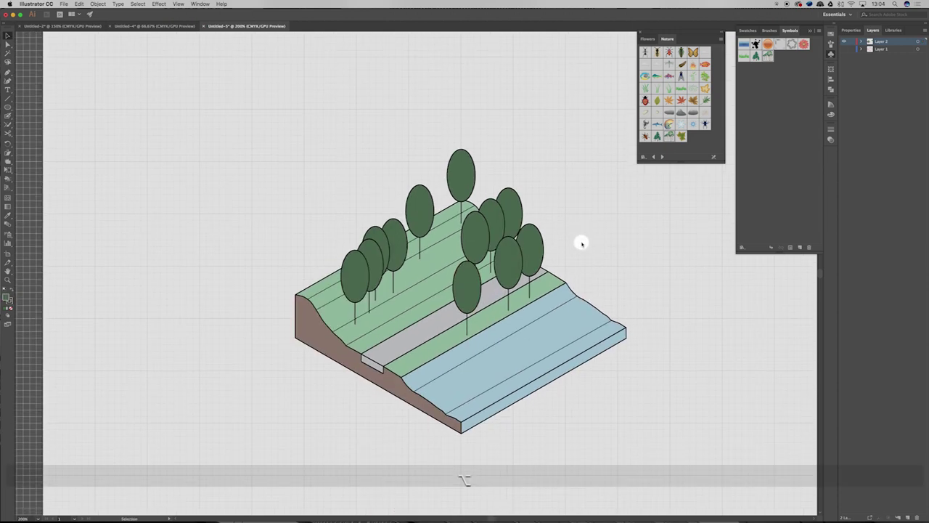
{"action": "scroll", "coordinate": [581, 243], "scroll_direction": "down", "scroll_amount": 1}
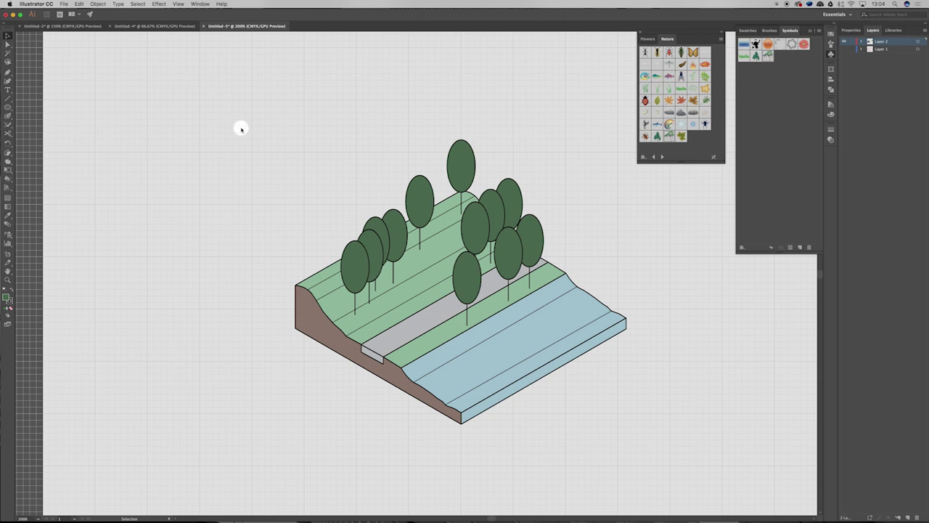